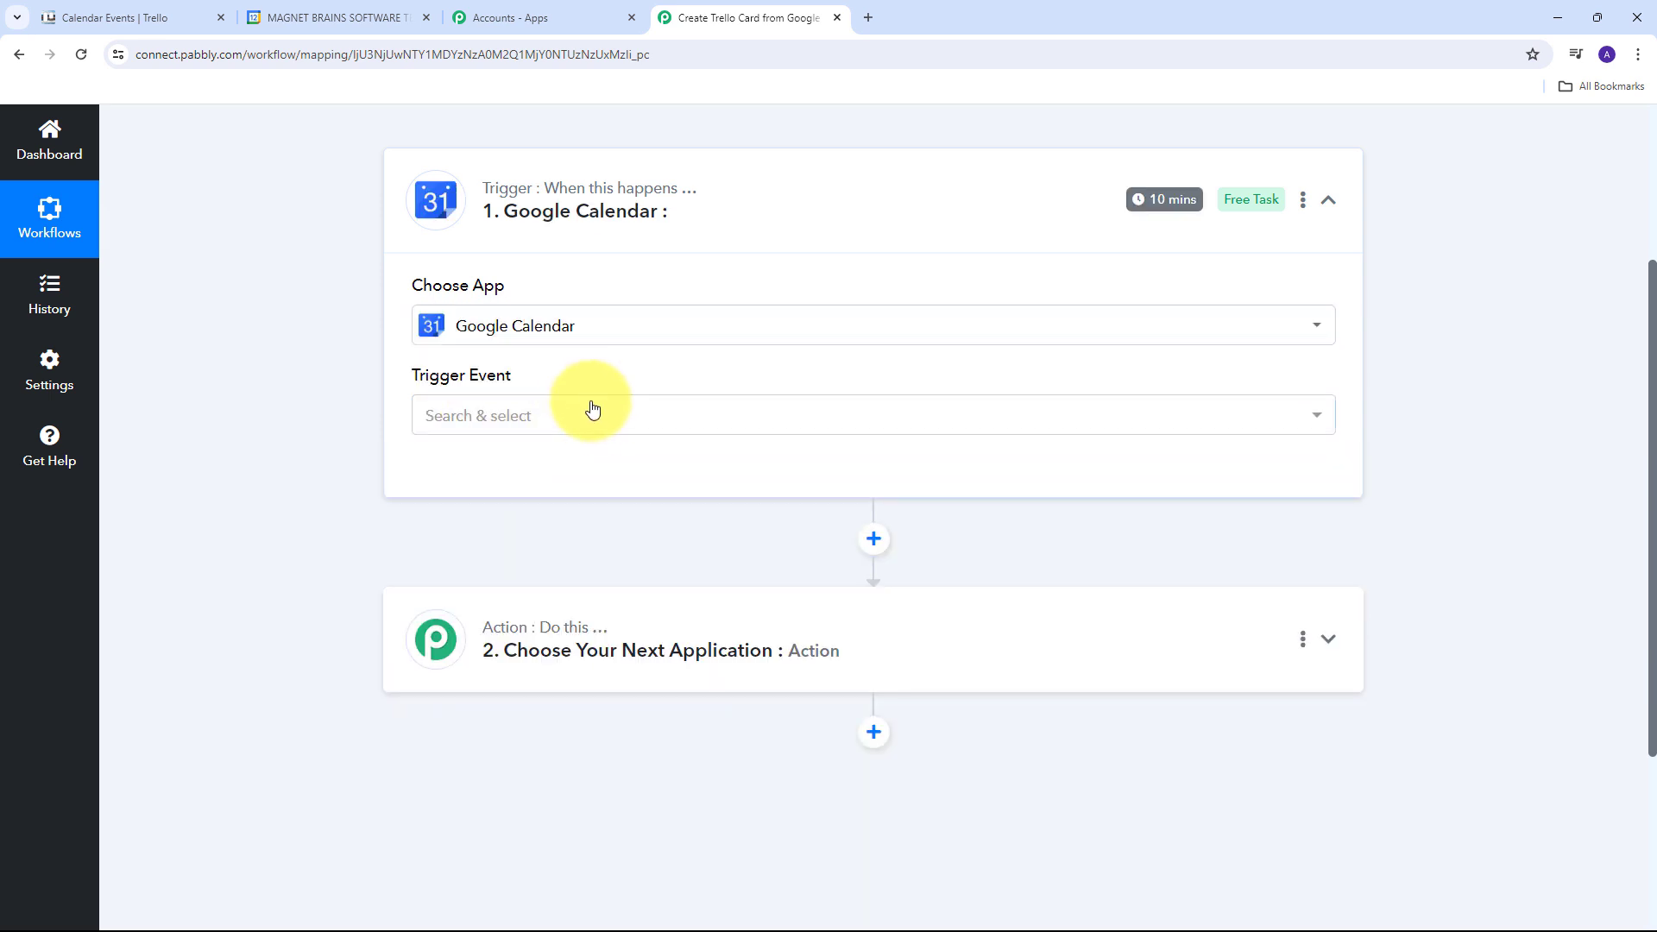
- Set the Google Calendar trigger event to New Event and authorize a new Google Calendar connection through Google sign-in
{"action": "left_click", "coordinate": [592, 415]}
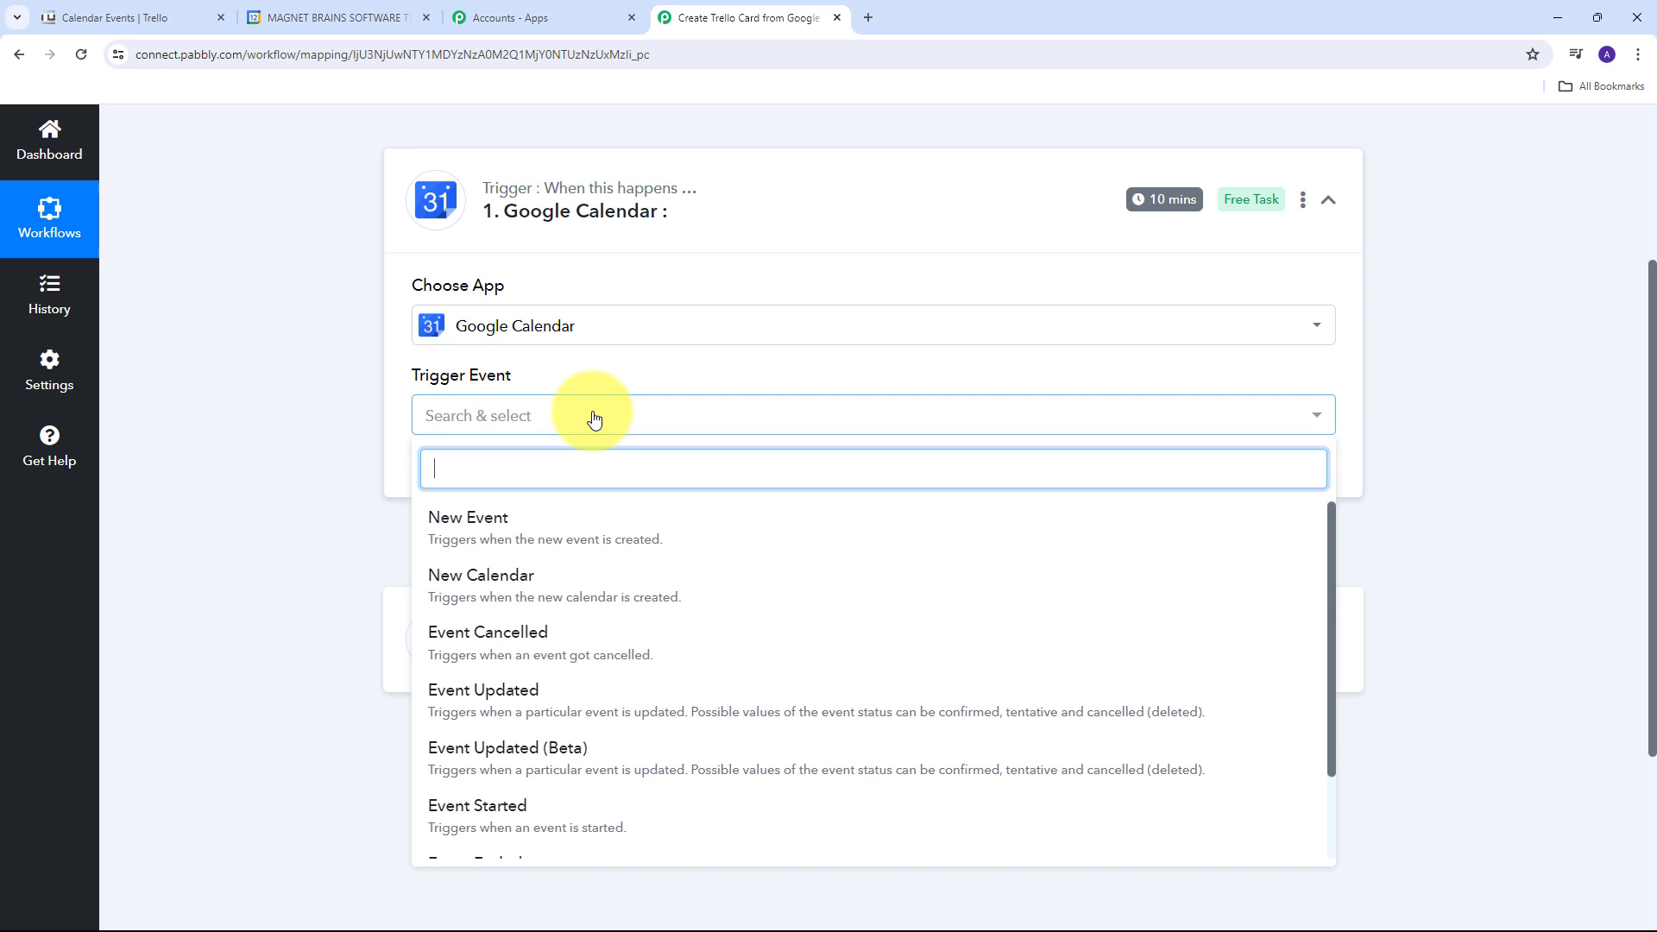
{"action": "left_click", "coordinate": [496, 535]}
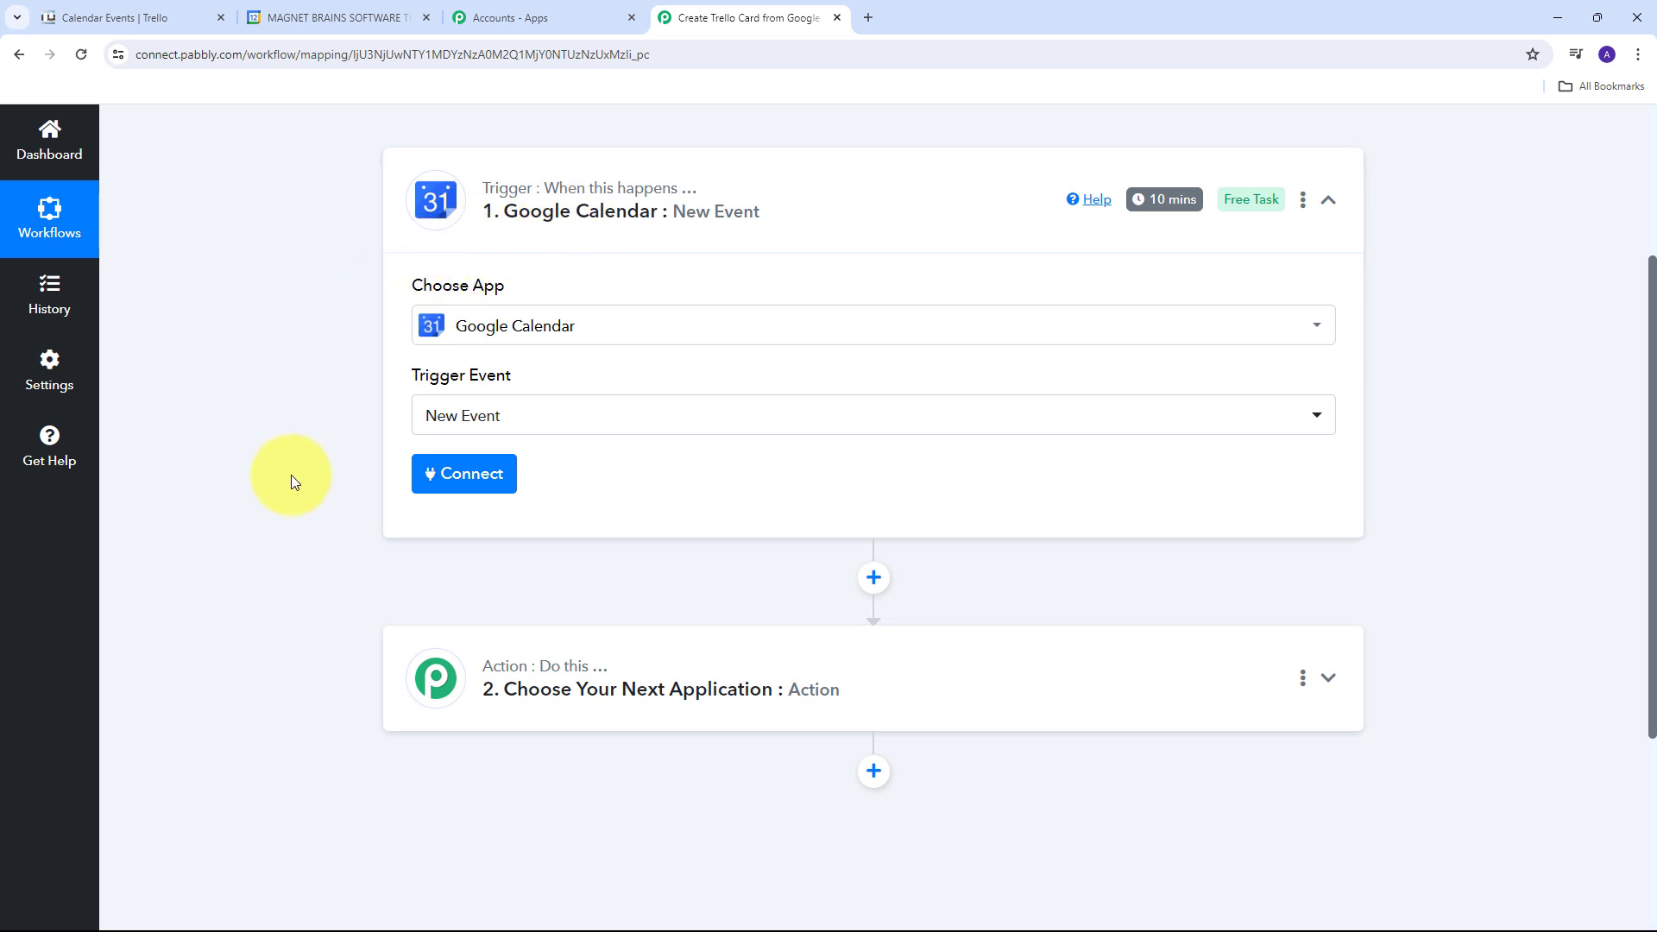
{"action": "left_click", "coordinate": [464, 480]}
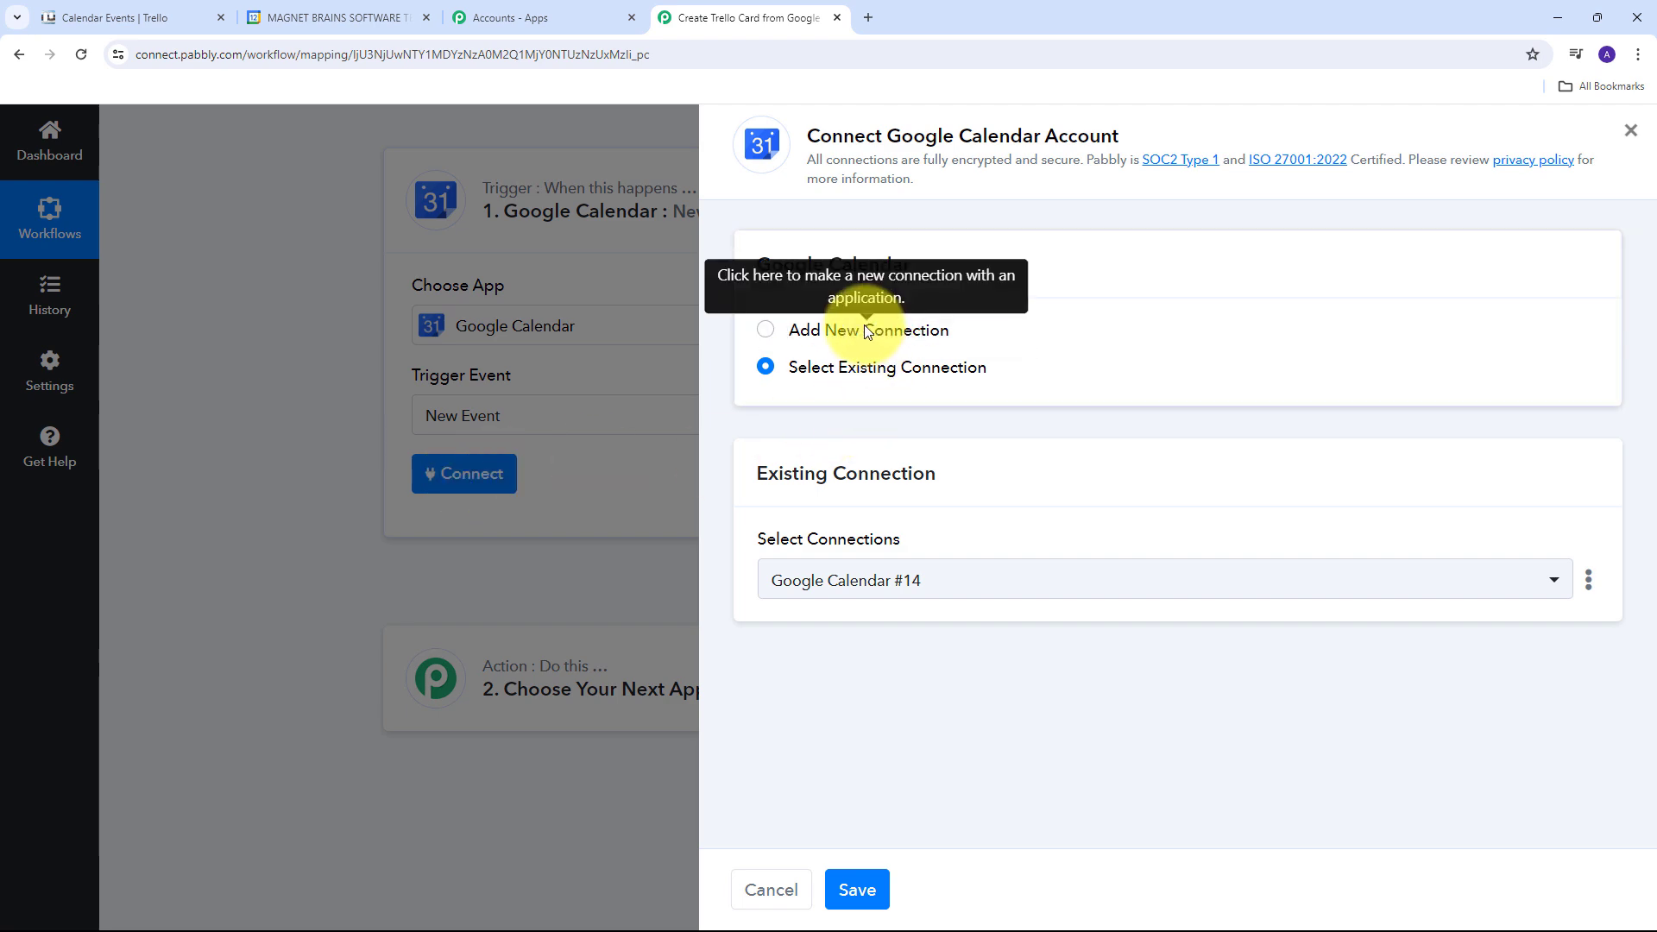
{"action": "left_click", "coordinate": [862, 326]}
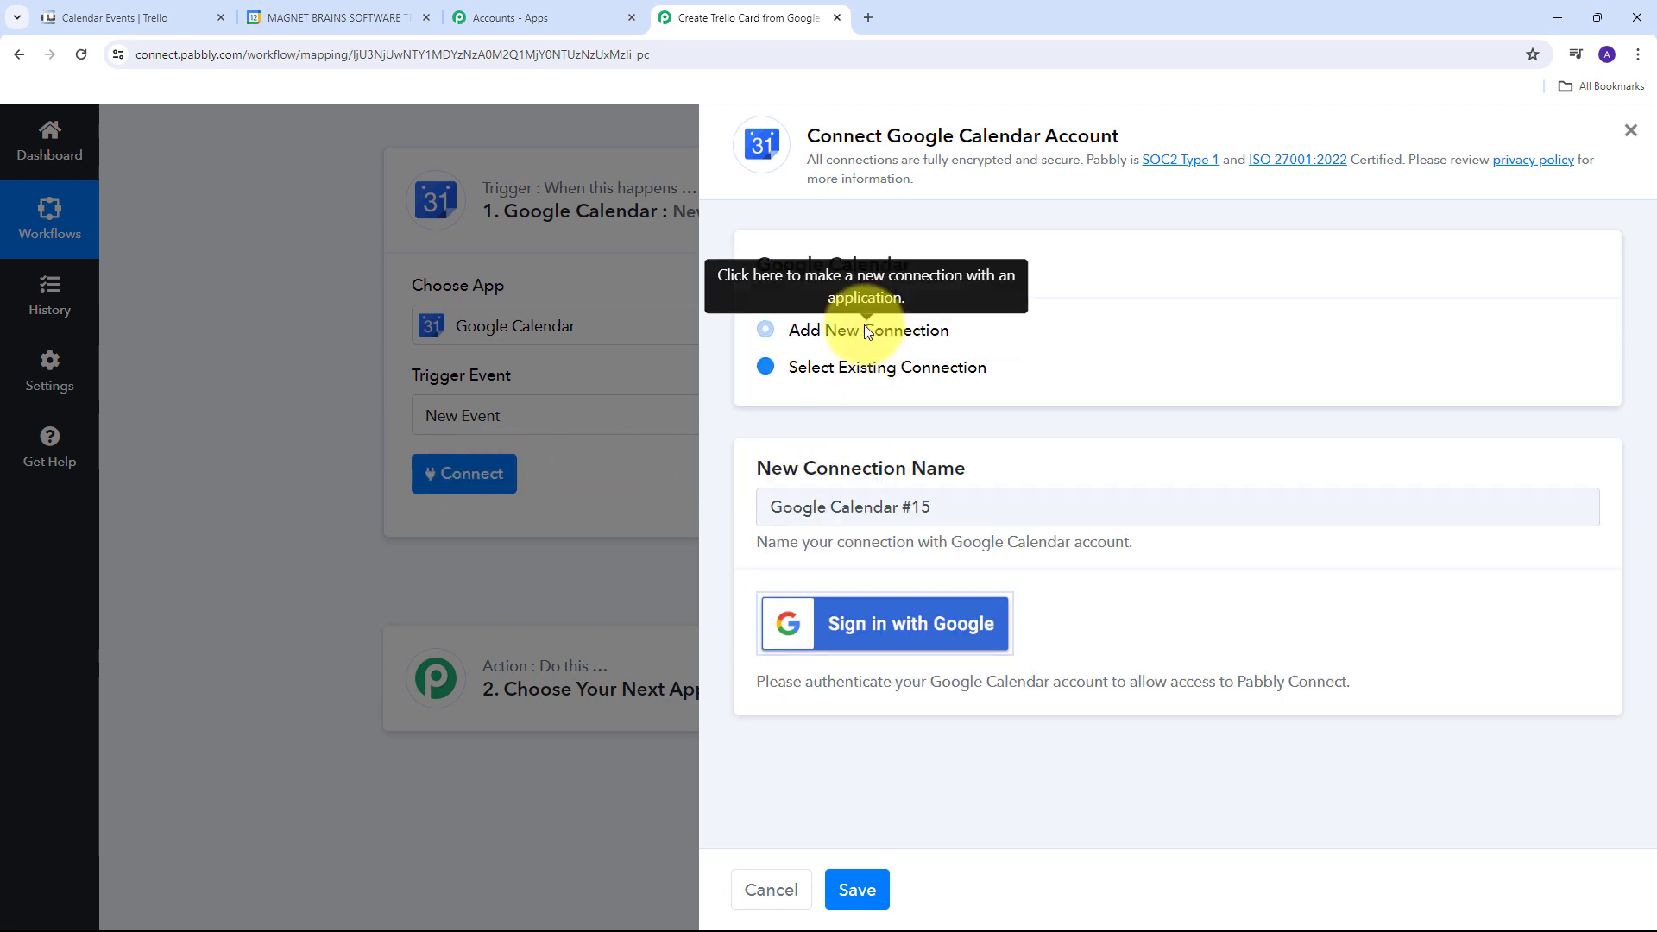
{"action": "left_click", "coordinate": [921, 633]}
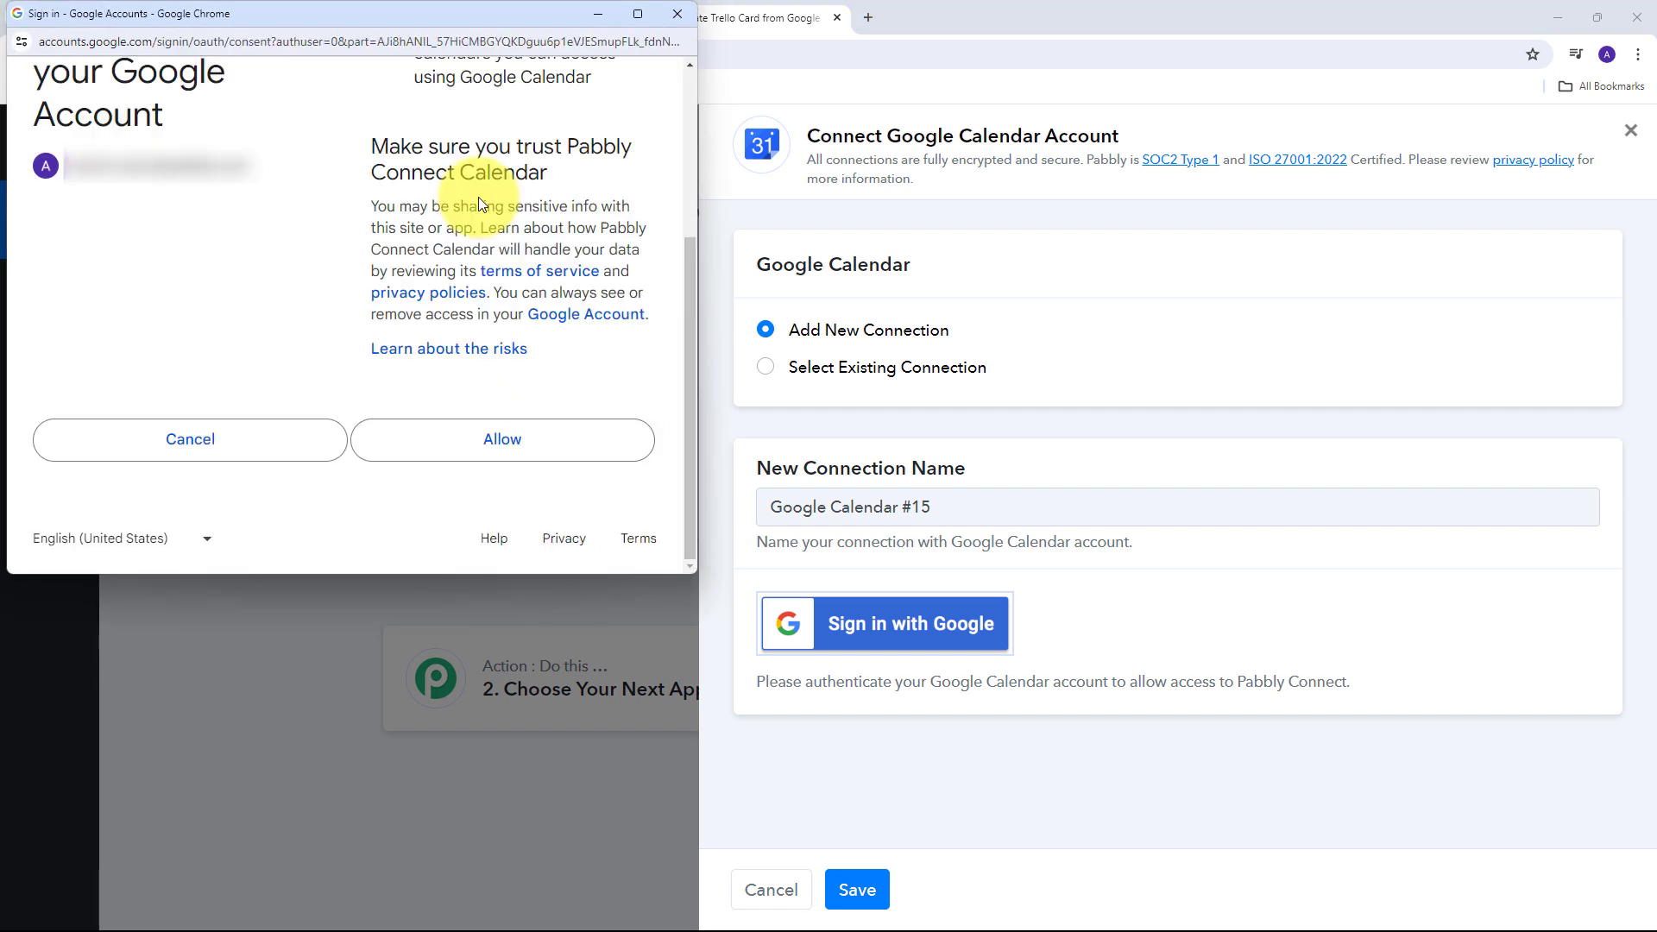
{"action": "left_click", "coordinate": [492, 438]}
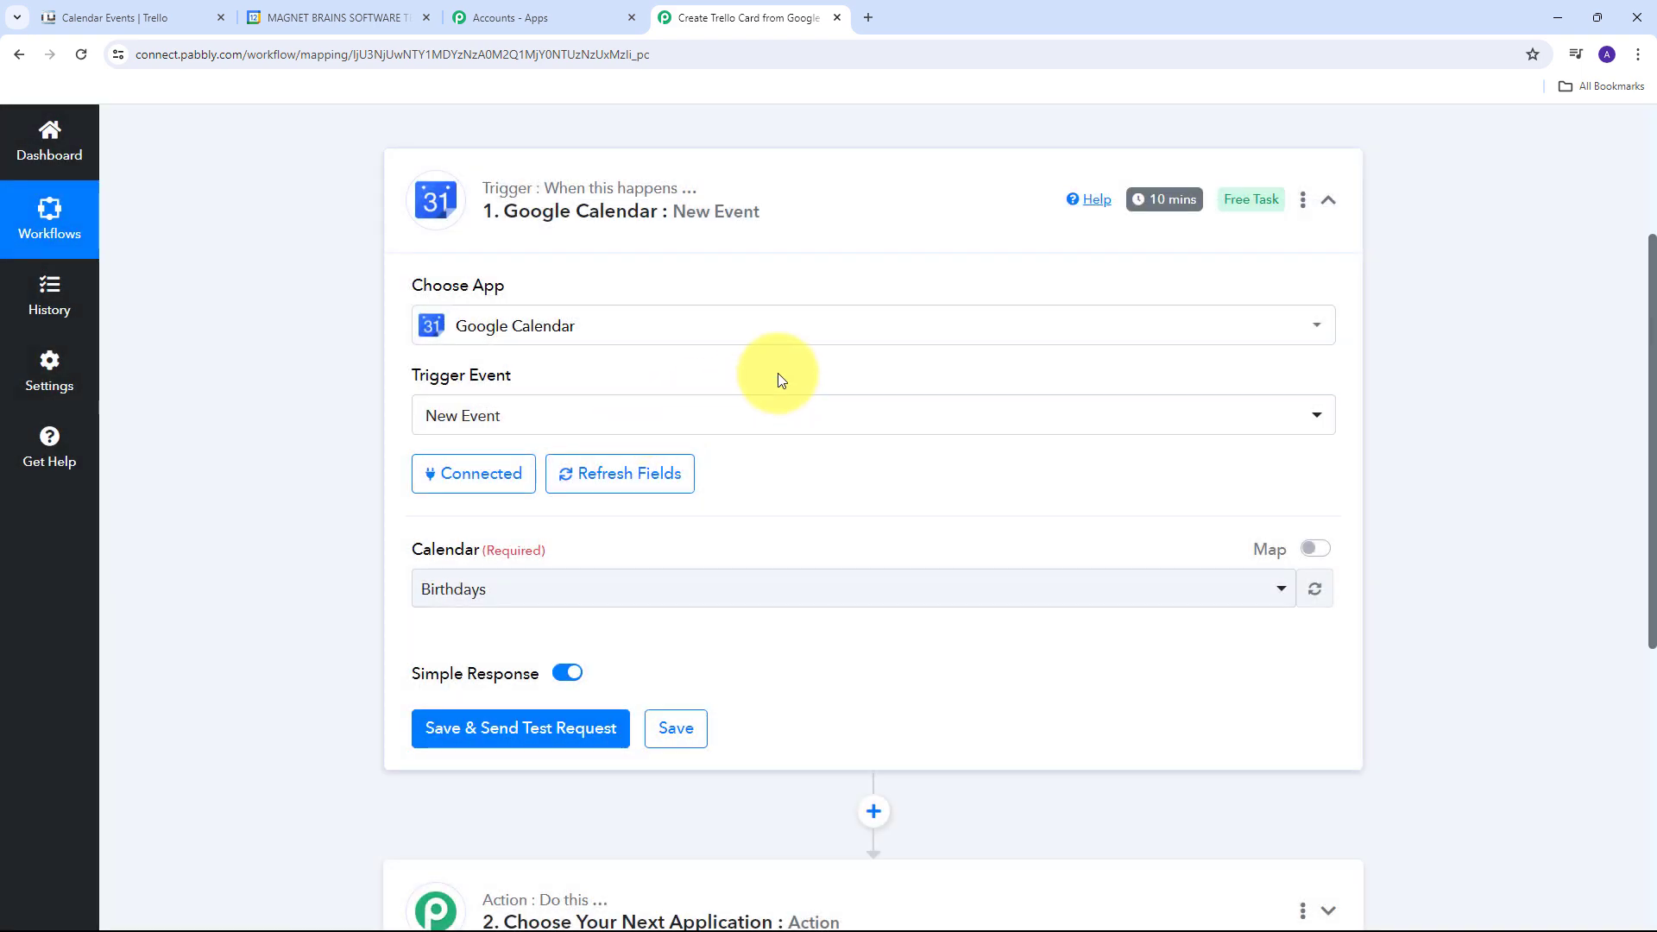
{"action": "scroll", "coordinate": [665, 416], "scroll_direction": "down", "scroll_amount": 1}
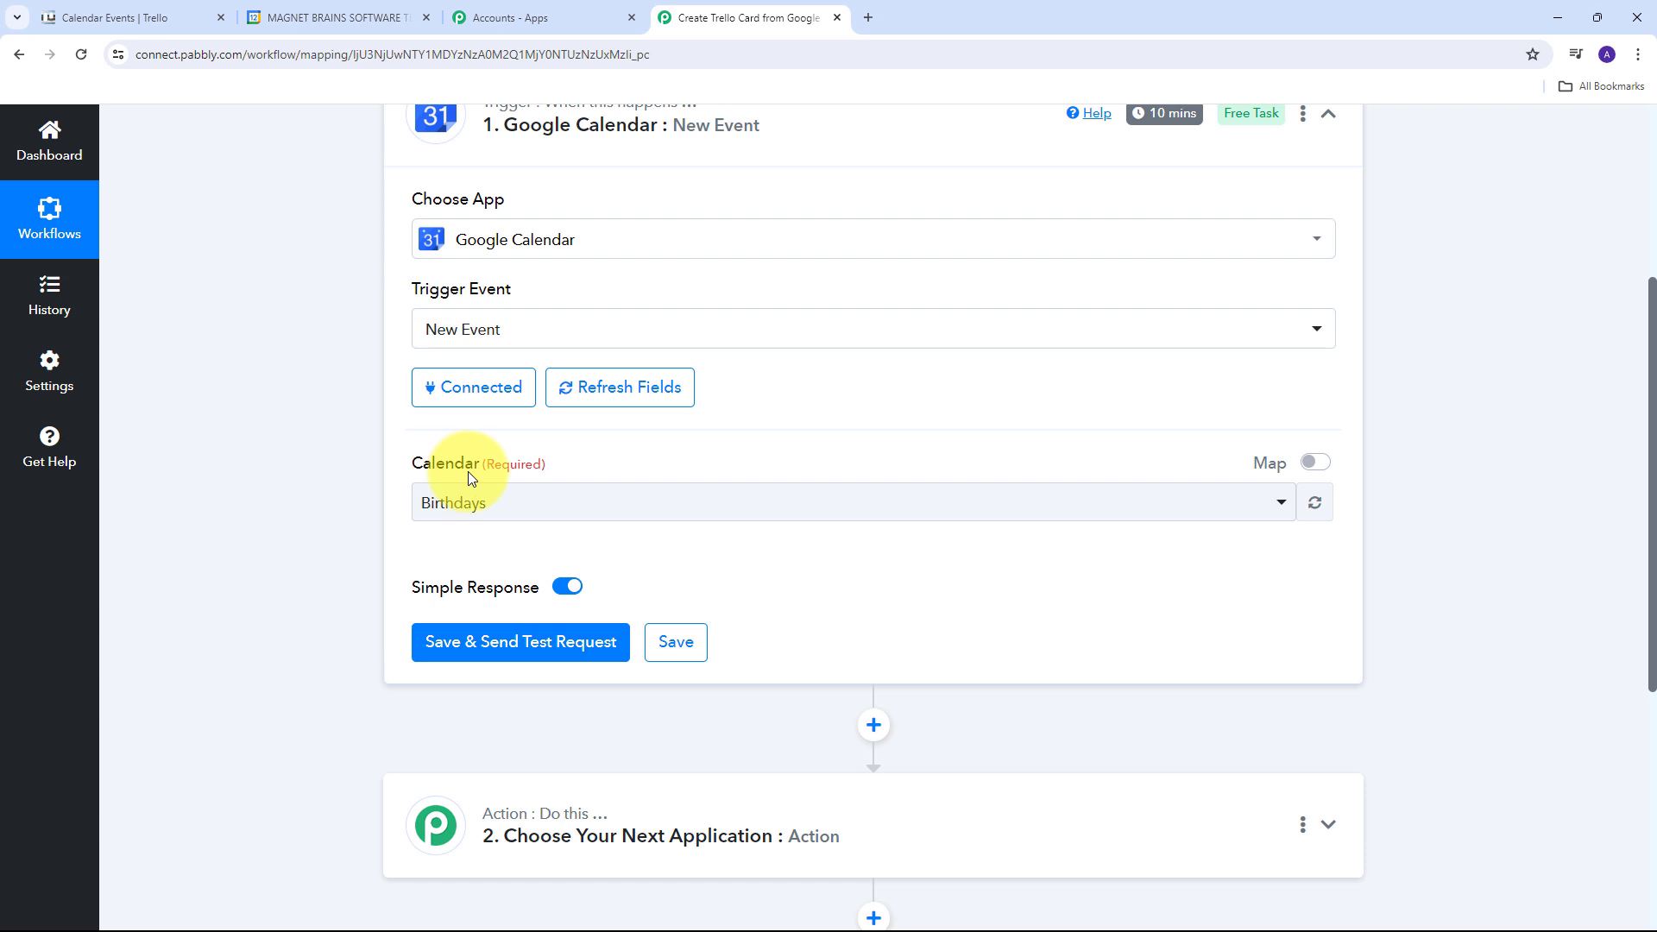
- In Google Calendar, create and save an event titled "Team Meeting" with the description "This is for discussing team goals"
{"action": "left_click", "coordinate": [284, 11]}
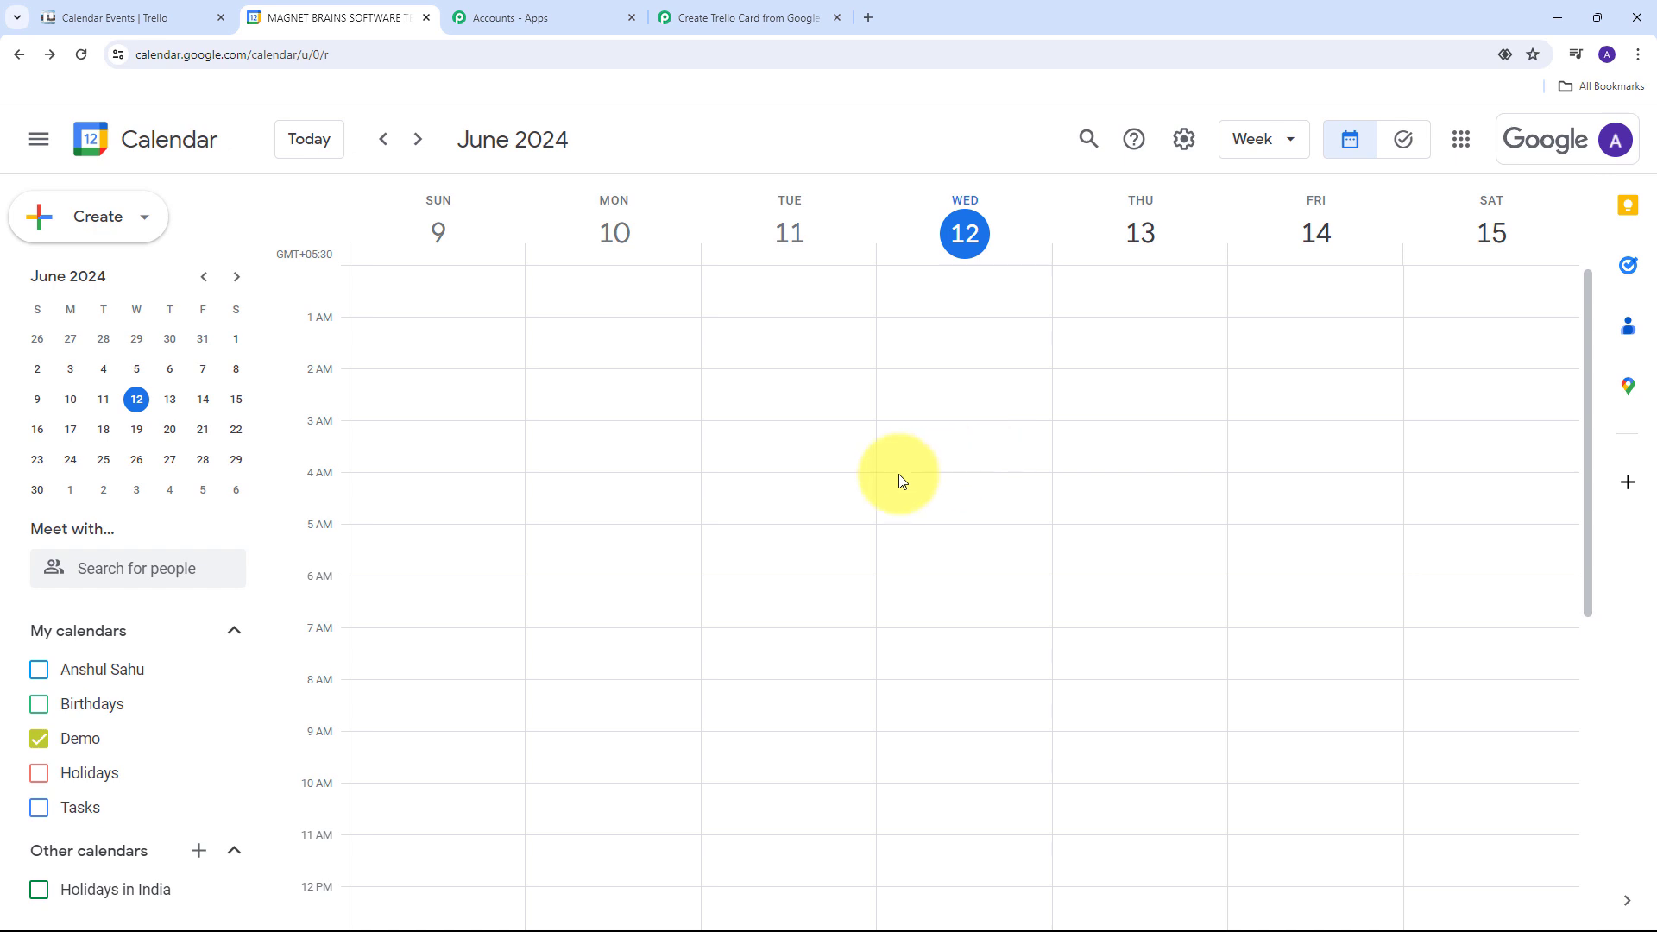
{"action": "left_click", "coordinate": [123, 227]}
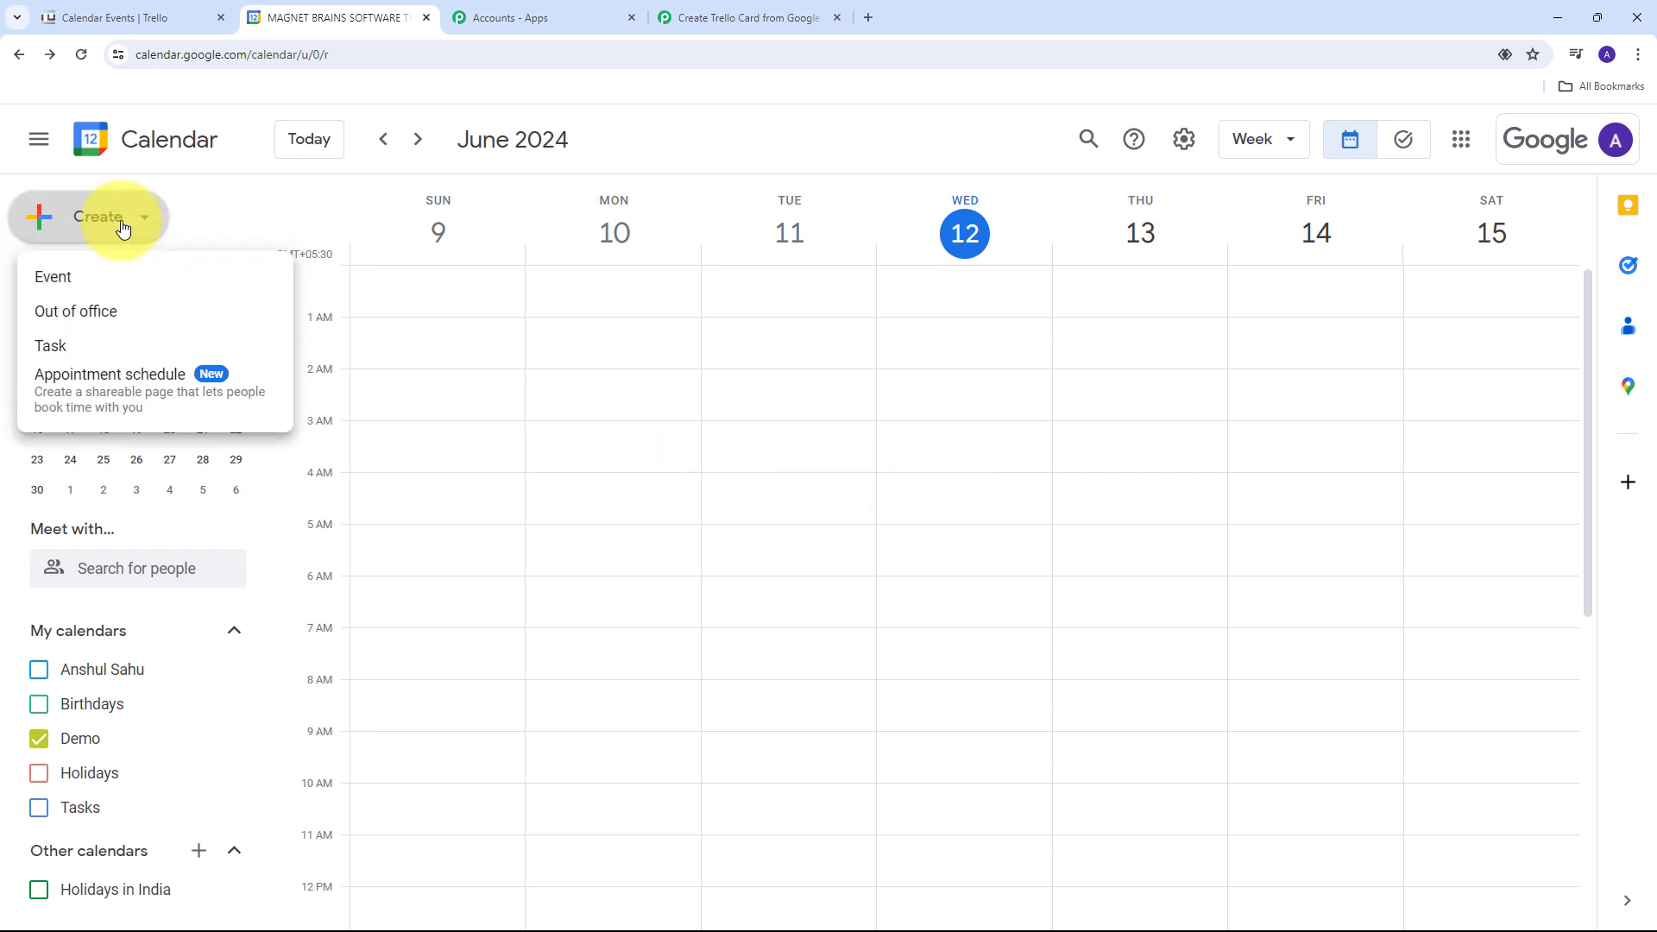
{"action": "left_click", "coordinate": [84, 277]}
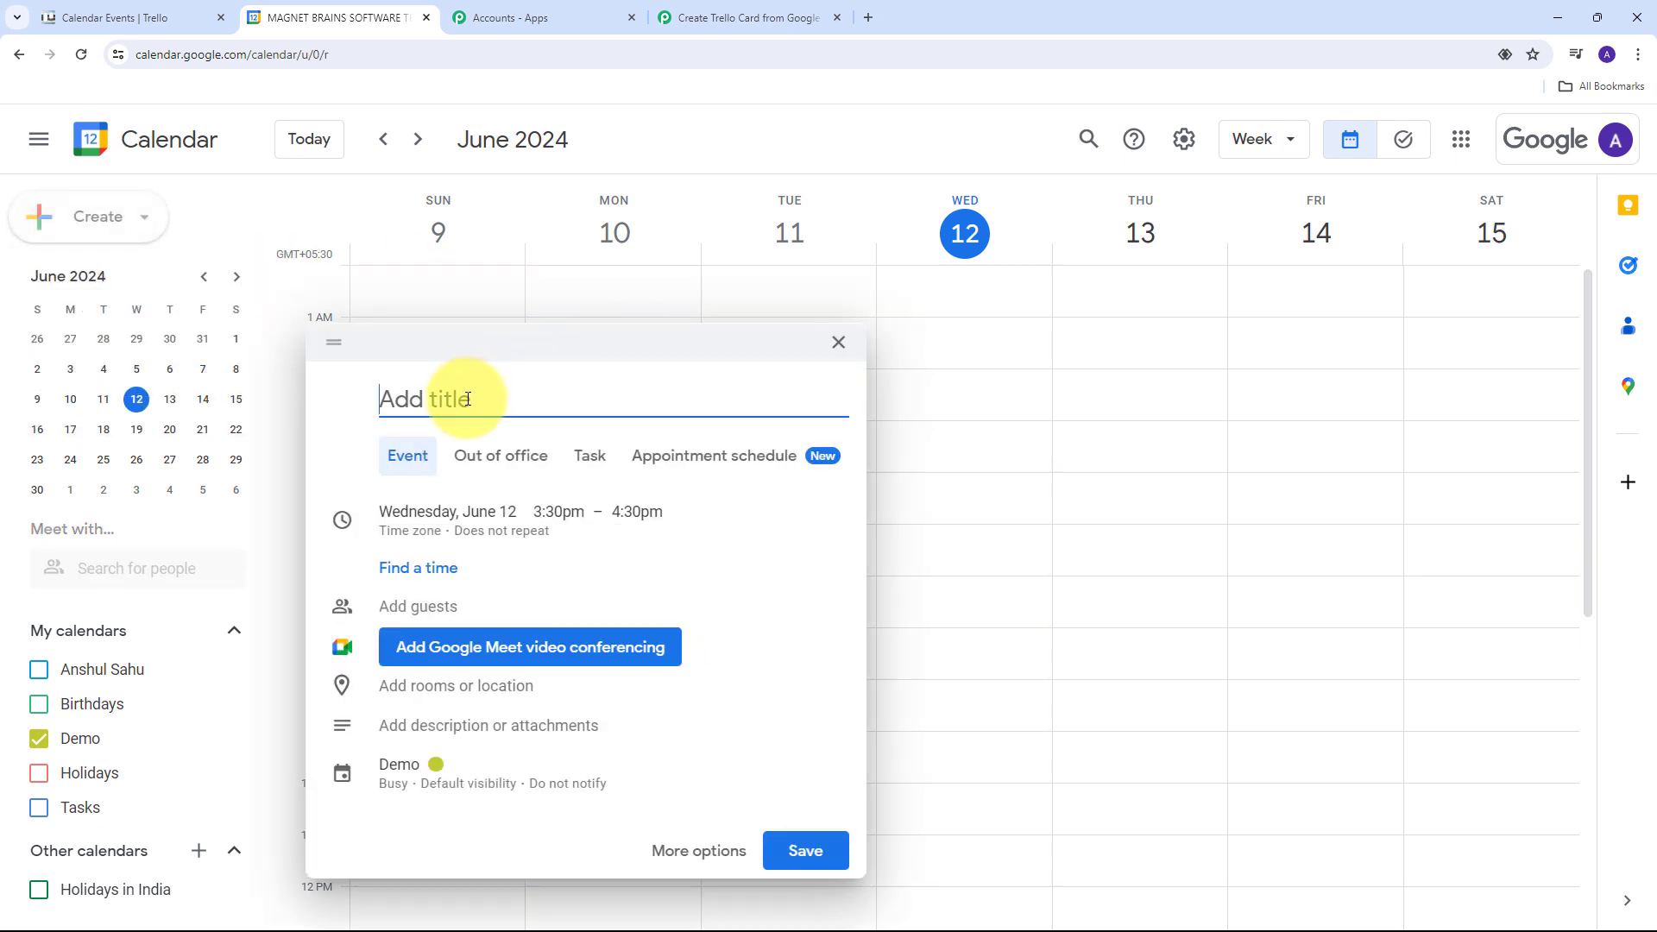
{"action": "type", "text": "Team Meeting"}
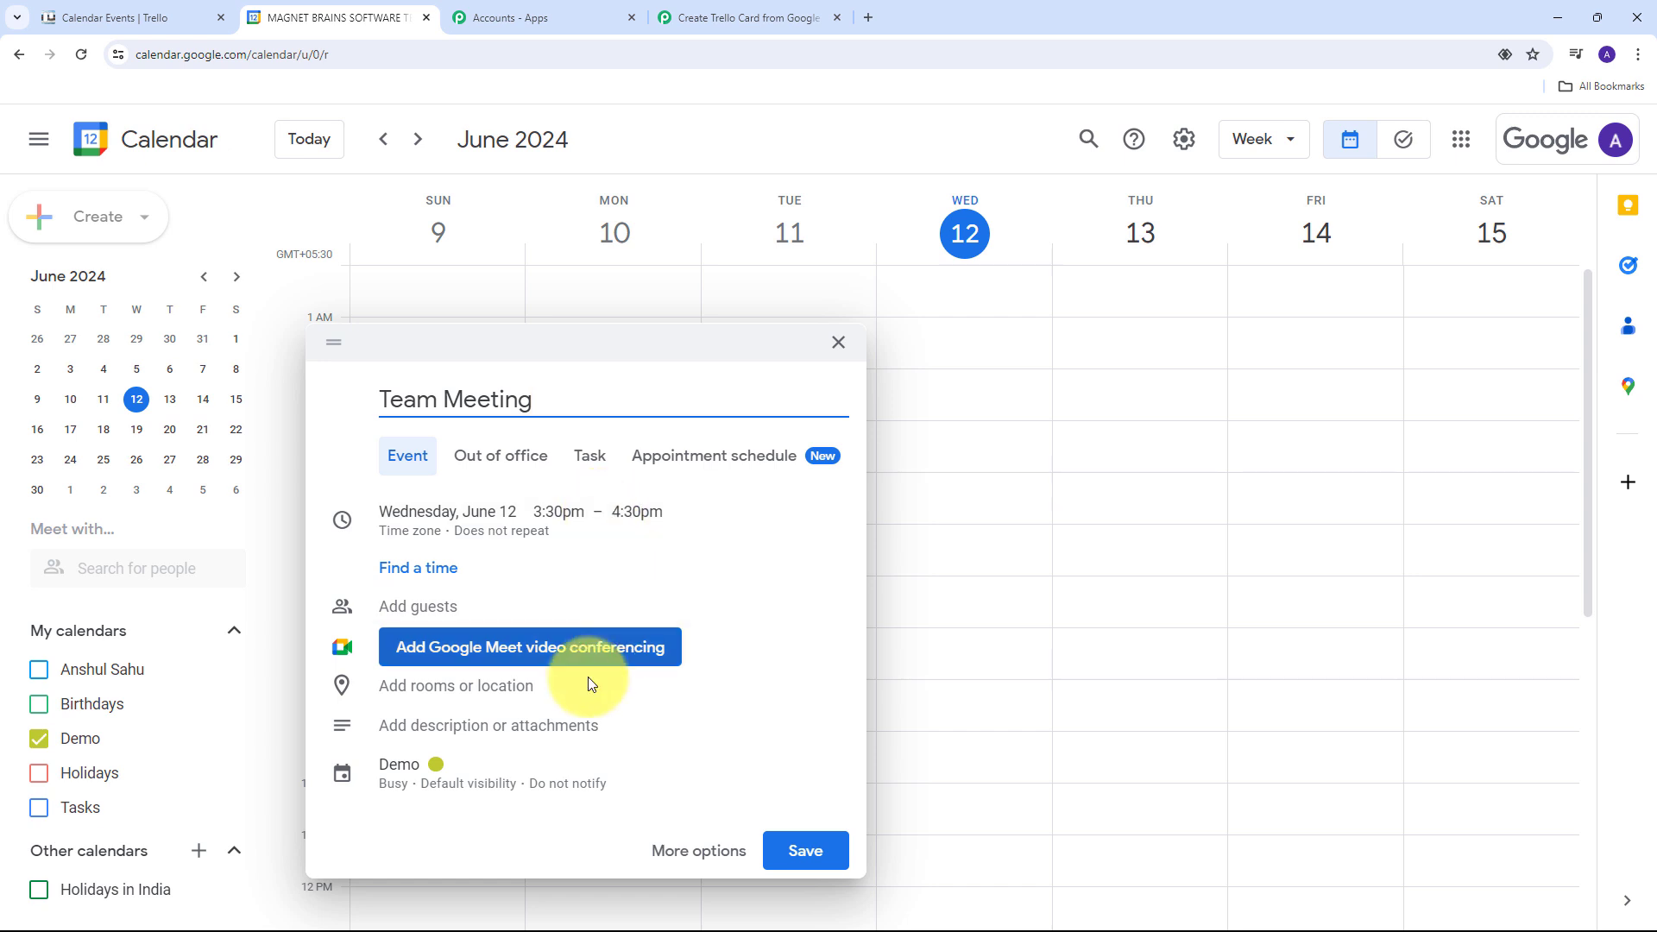
{"action": "left_click", "coordinate": [445, 732]}
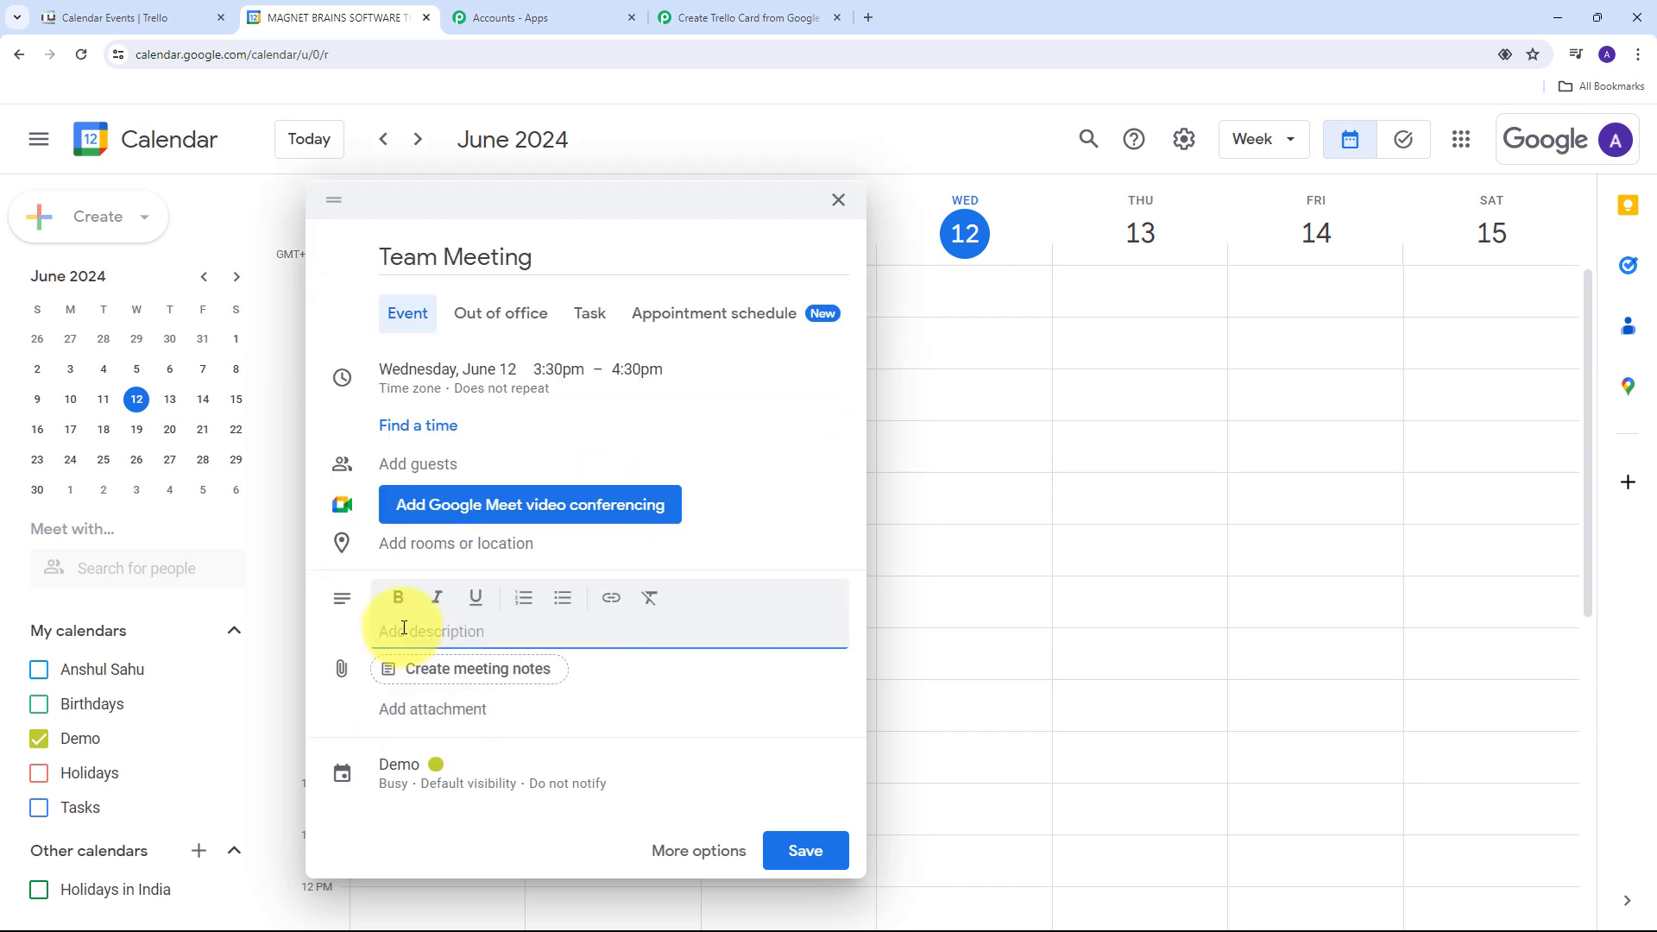
{"action": "type", "text": "This is for discussing team goals"}
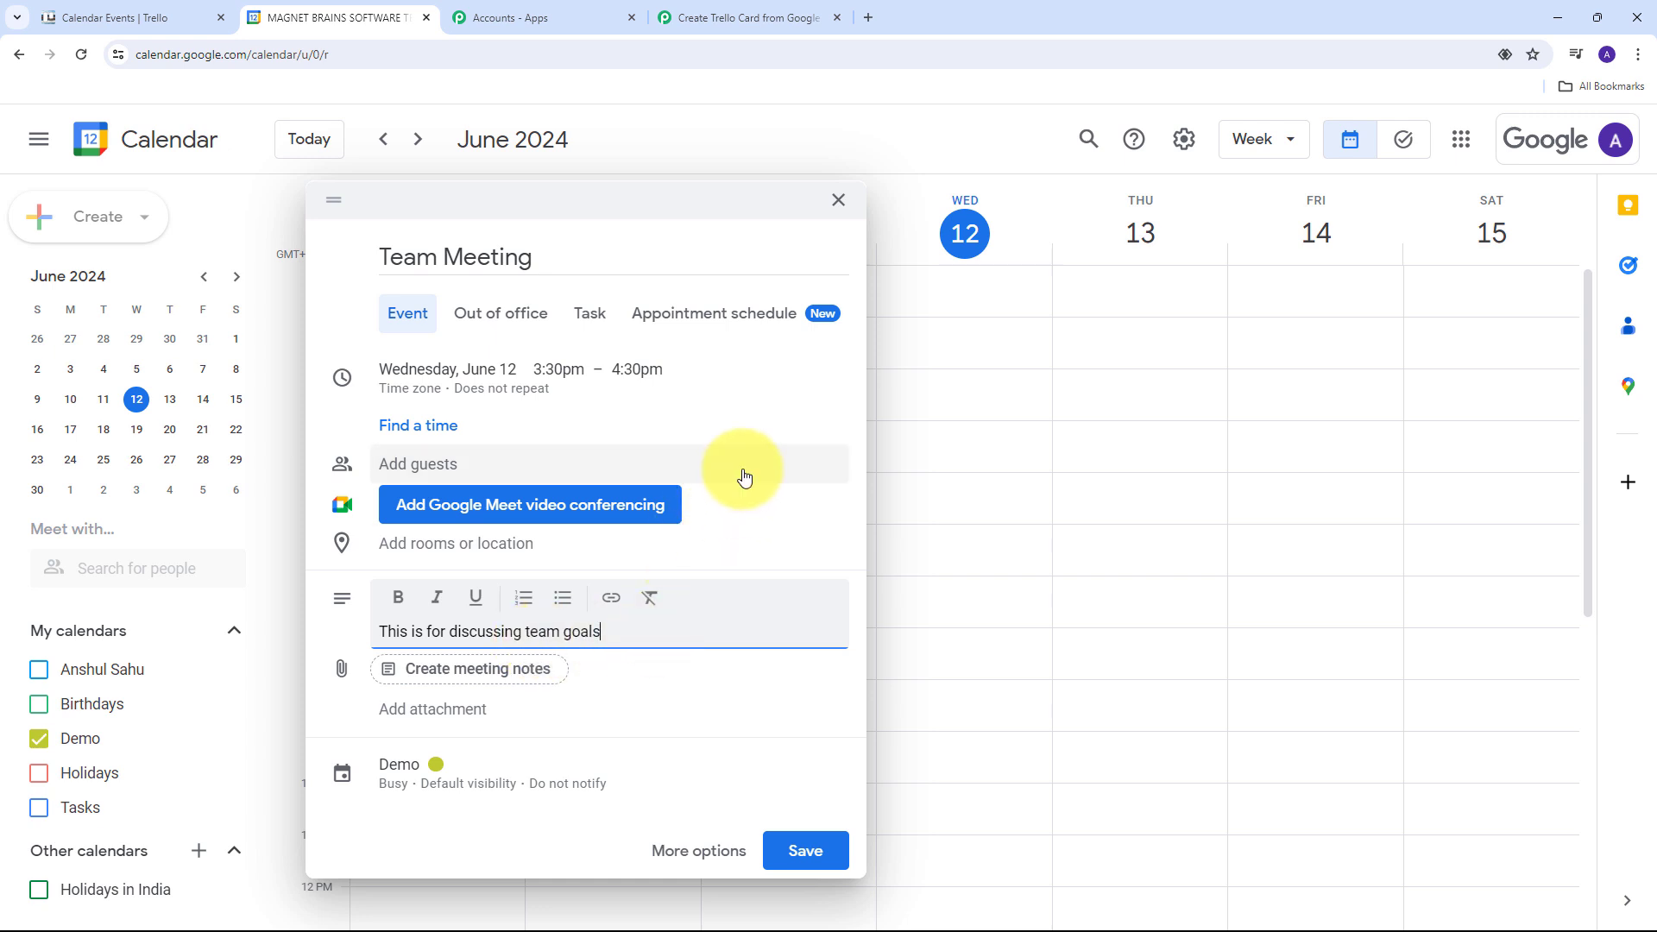
{"action": "left_click", "coordinate": [814, 854]}
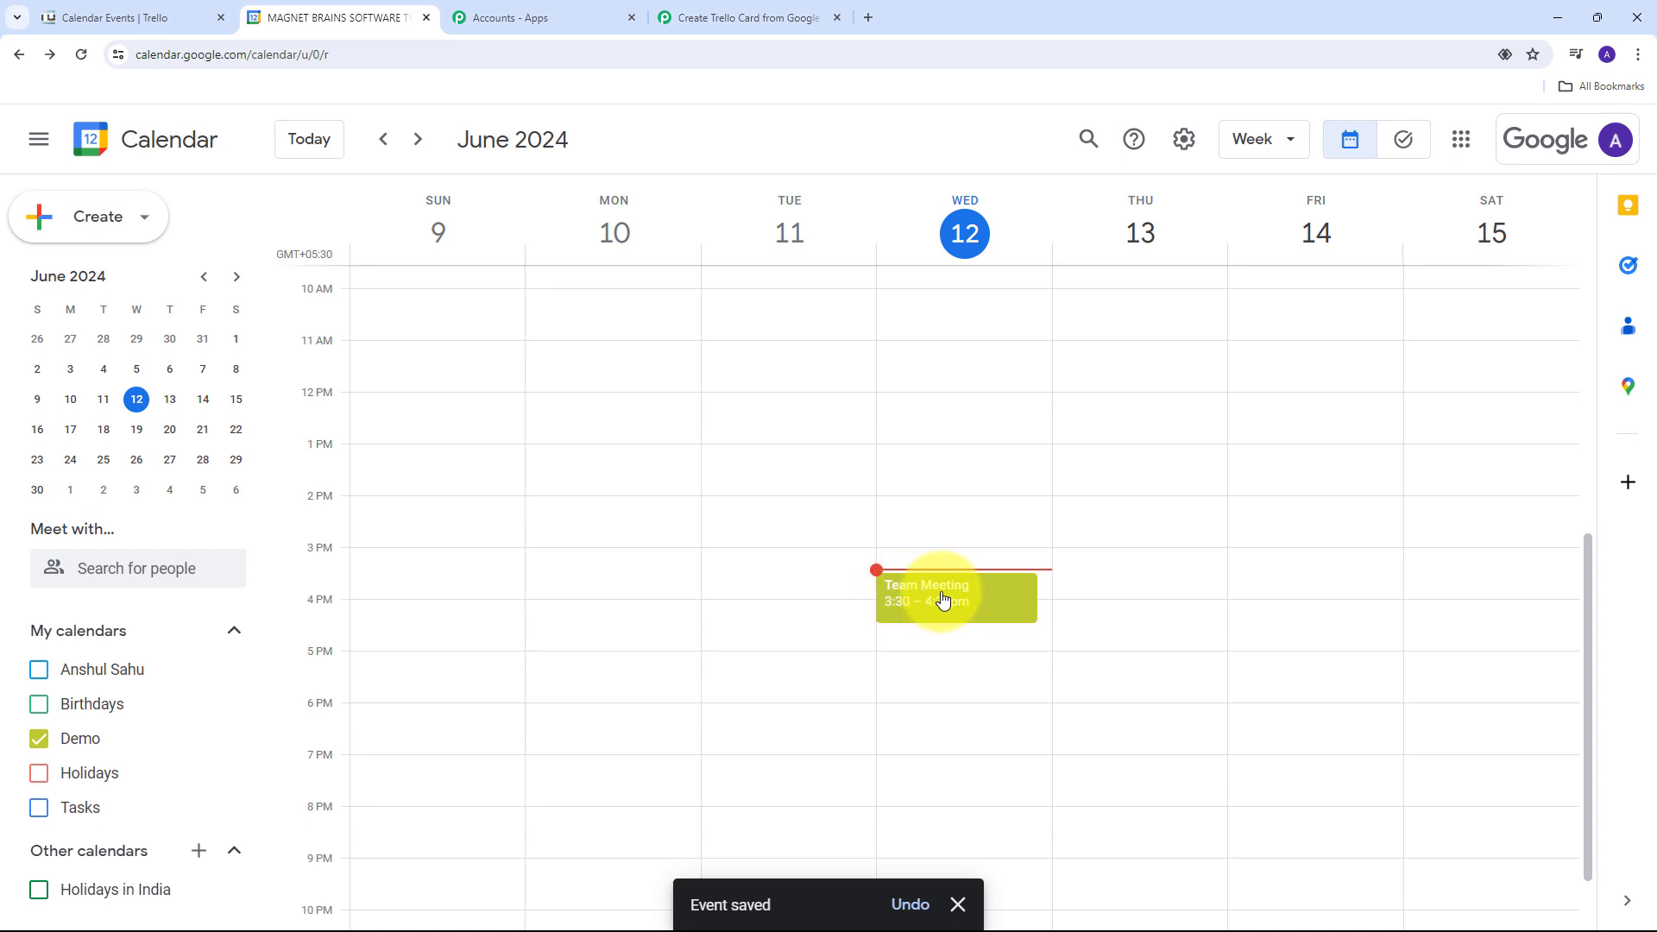
- Back in the Pabbly Connect workflow, choose the Demo calendar for the trigger, save it and send a test request
{"action": "left_click", "coordinate": [714, 5]}
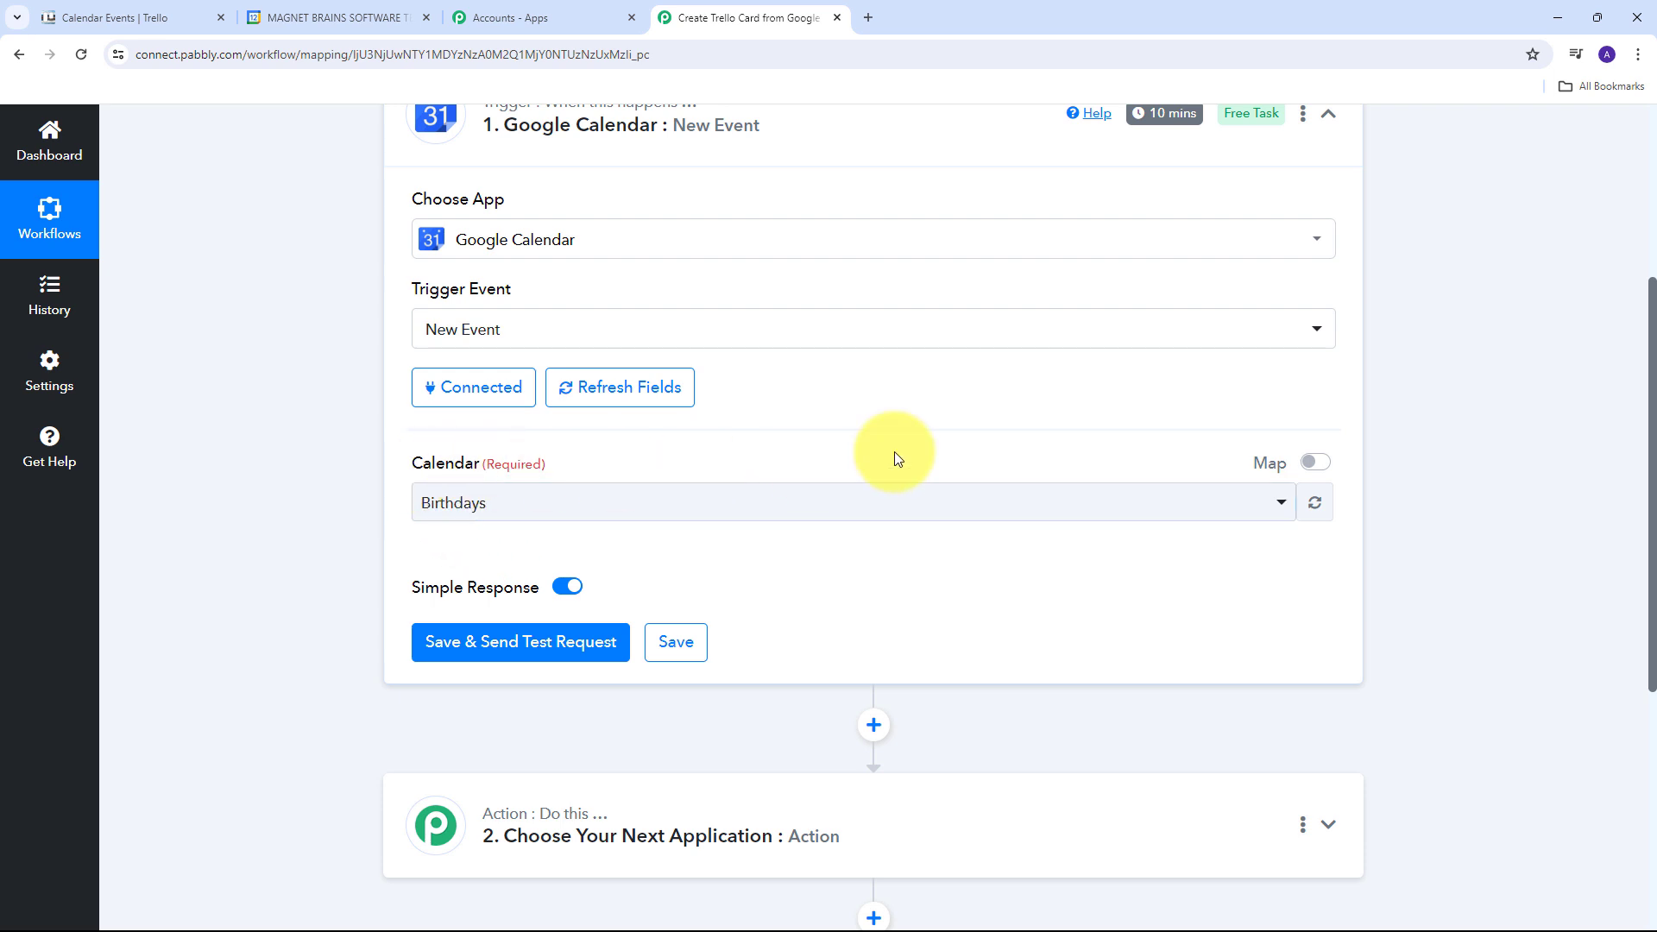
{"action": "left_click", "coordinate": [789, 511]}
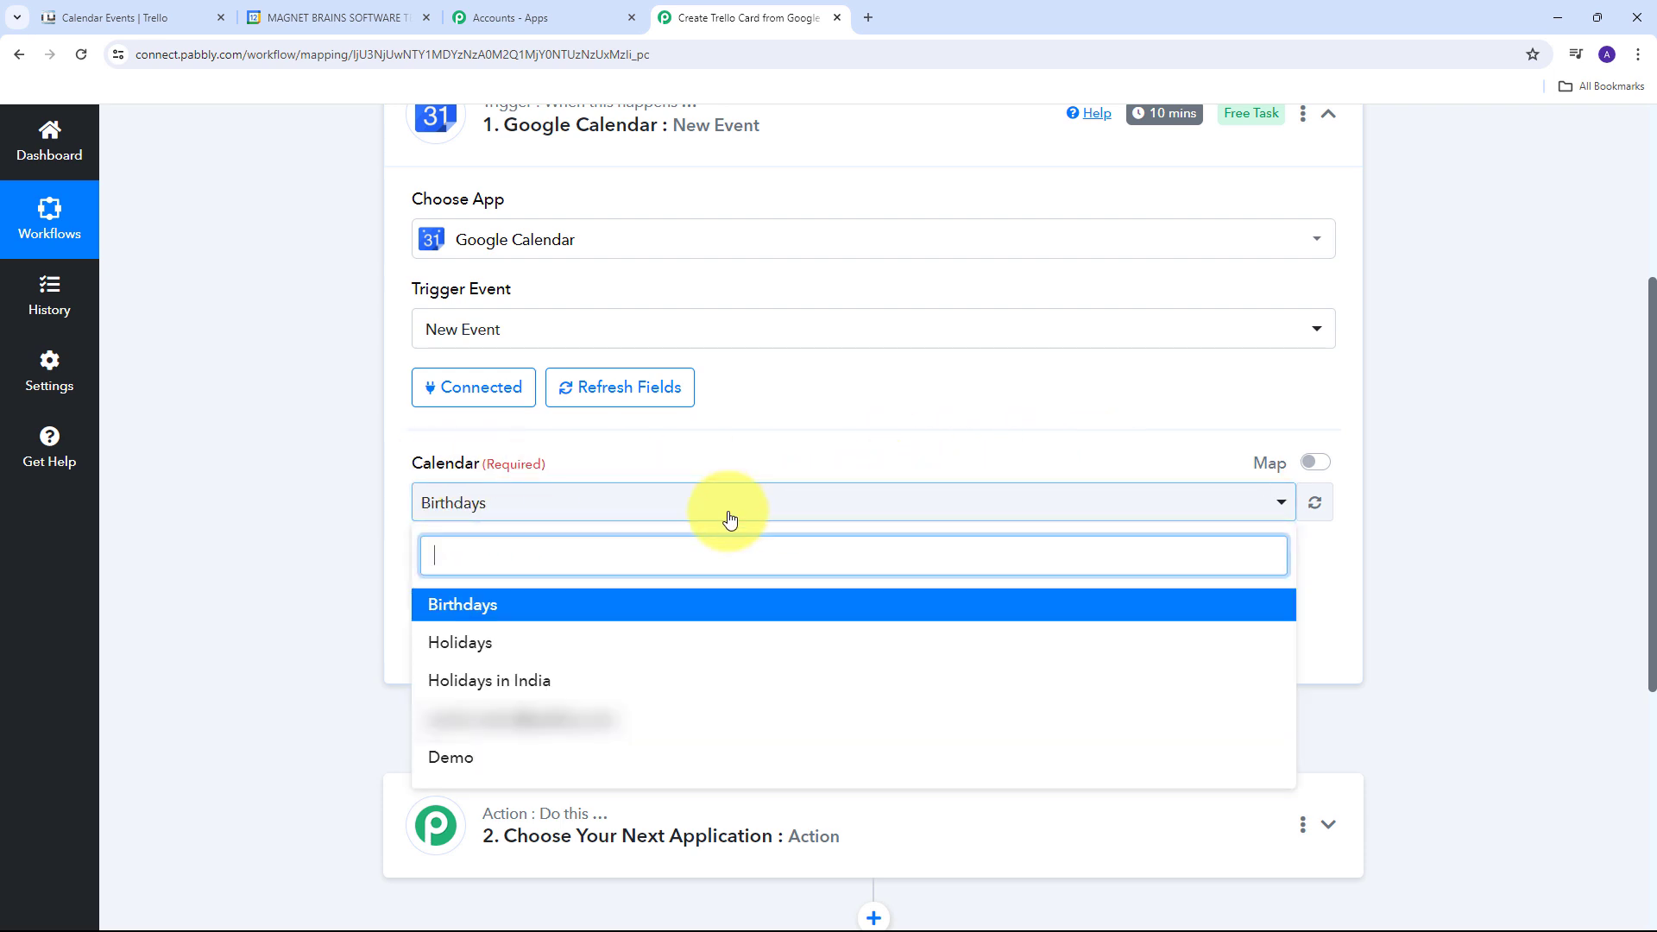
{"action": "left_click", "coordinate": [471, 760]}
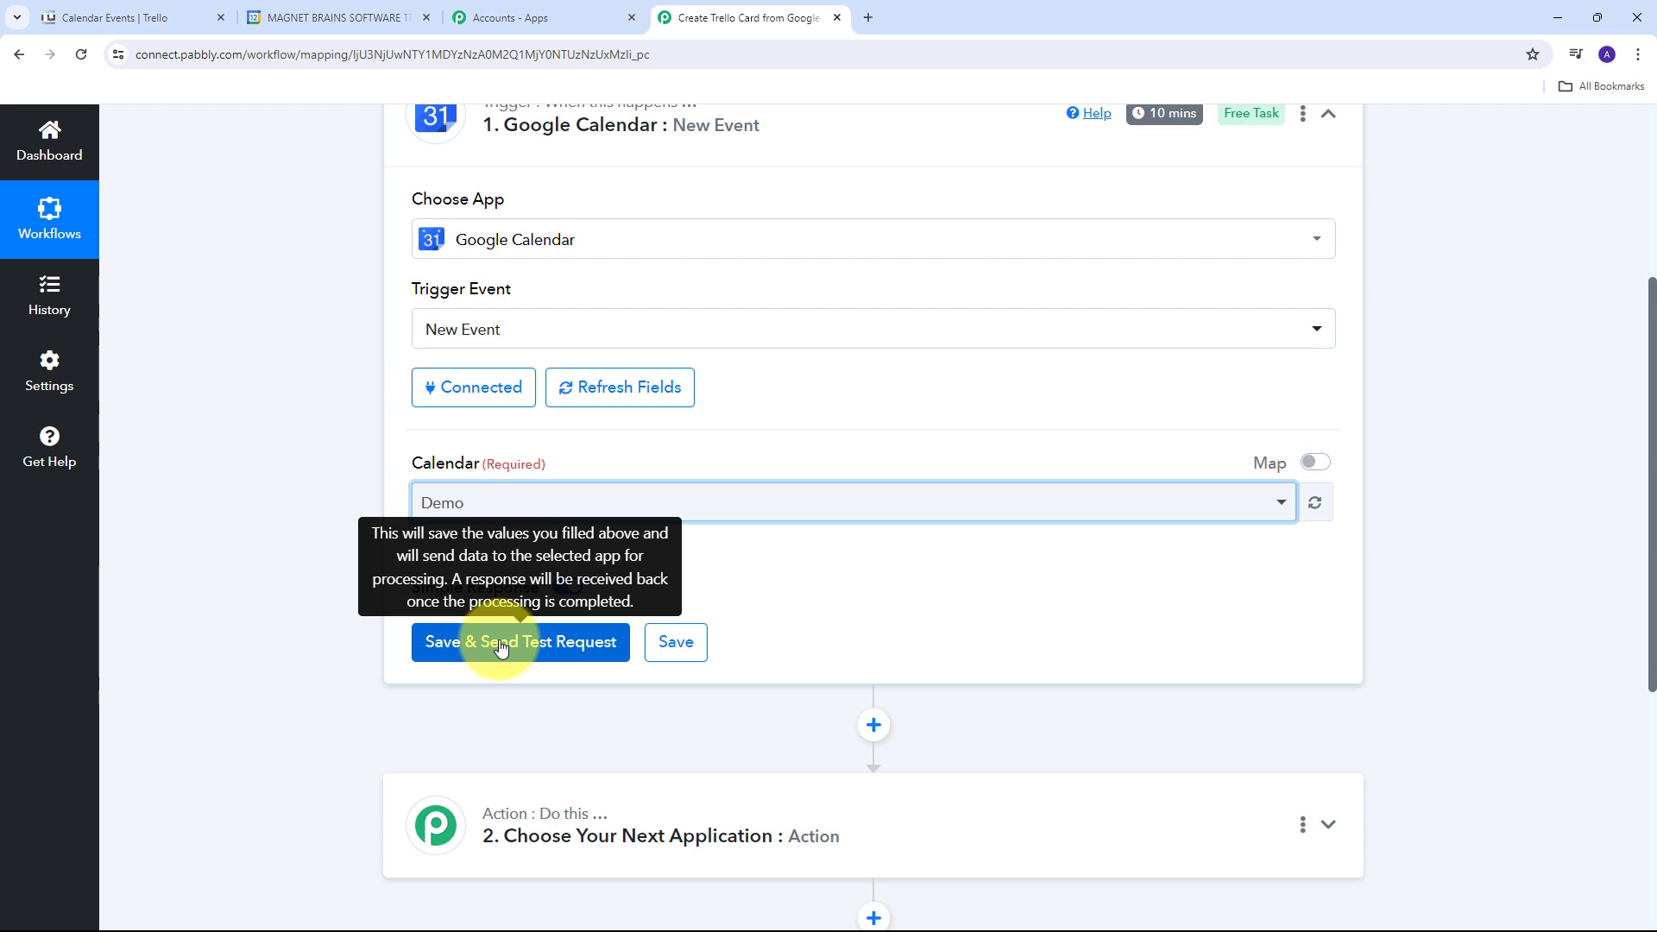
{"action": "left_click", "coordinate": [471, 649]}
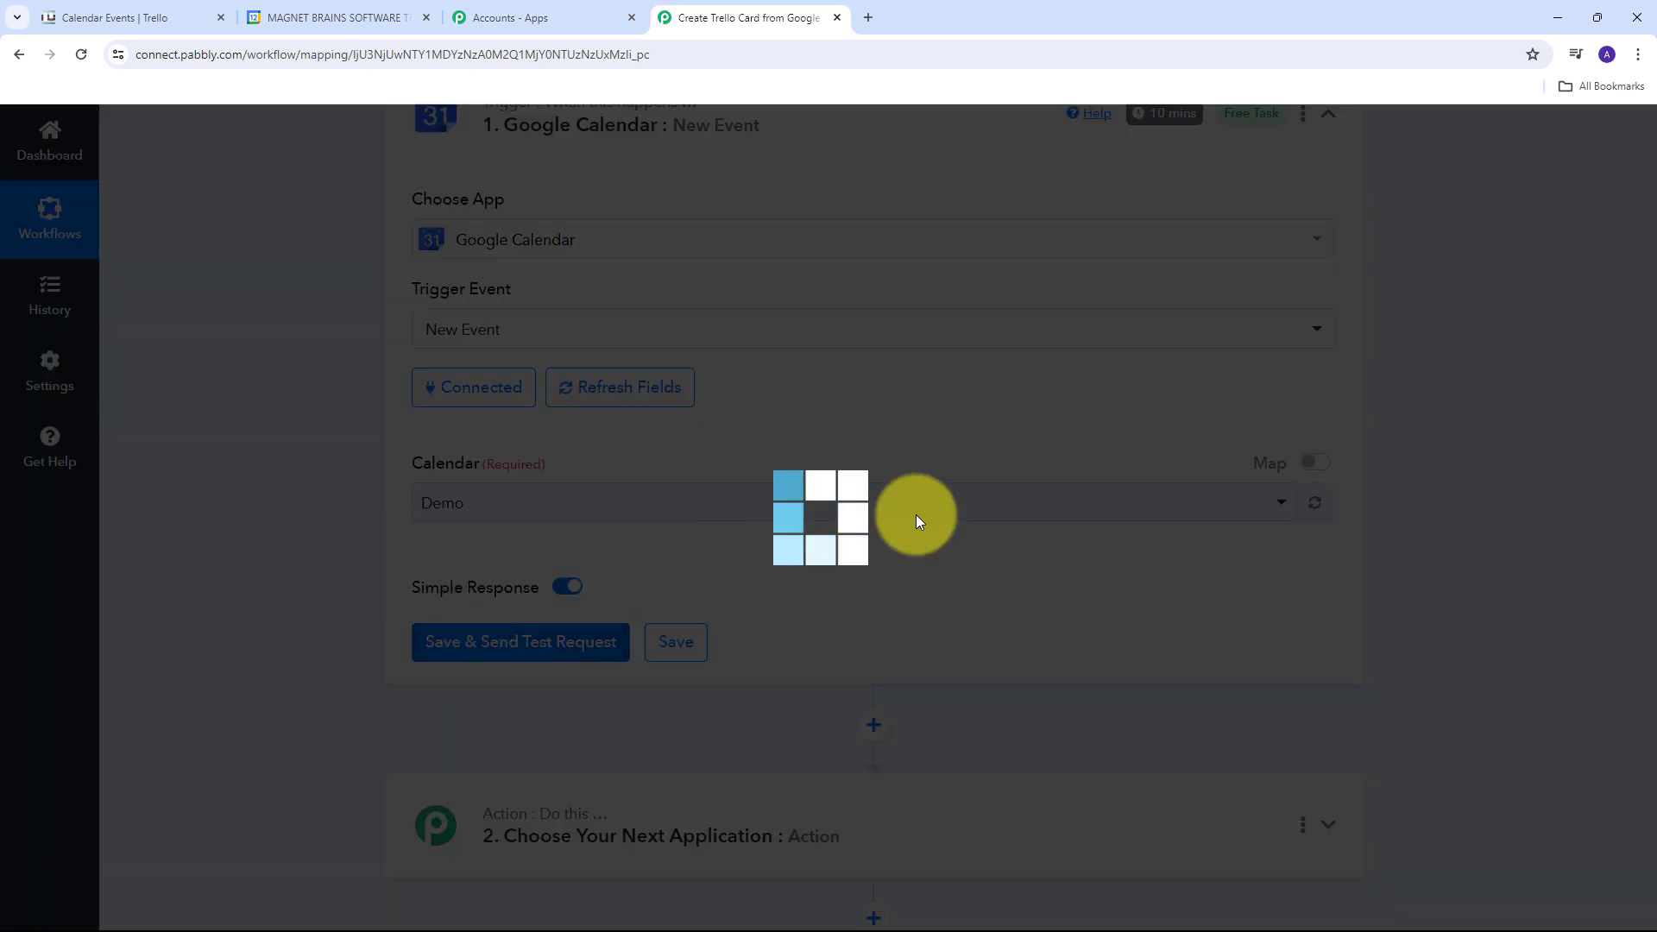
- Look through the received test response and check the polling interval of the Google Calendar trigger
{"action": "scroll", "coordinate": [1413, 415], "scroll_direction": "down", "scroll_amount": 2}
{"action": "scroll", "coordinate": [1413, 415], "scroll_direction": "down", "scroll_amount": 4}
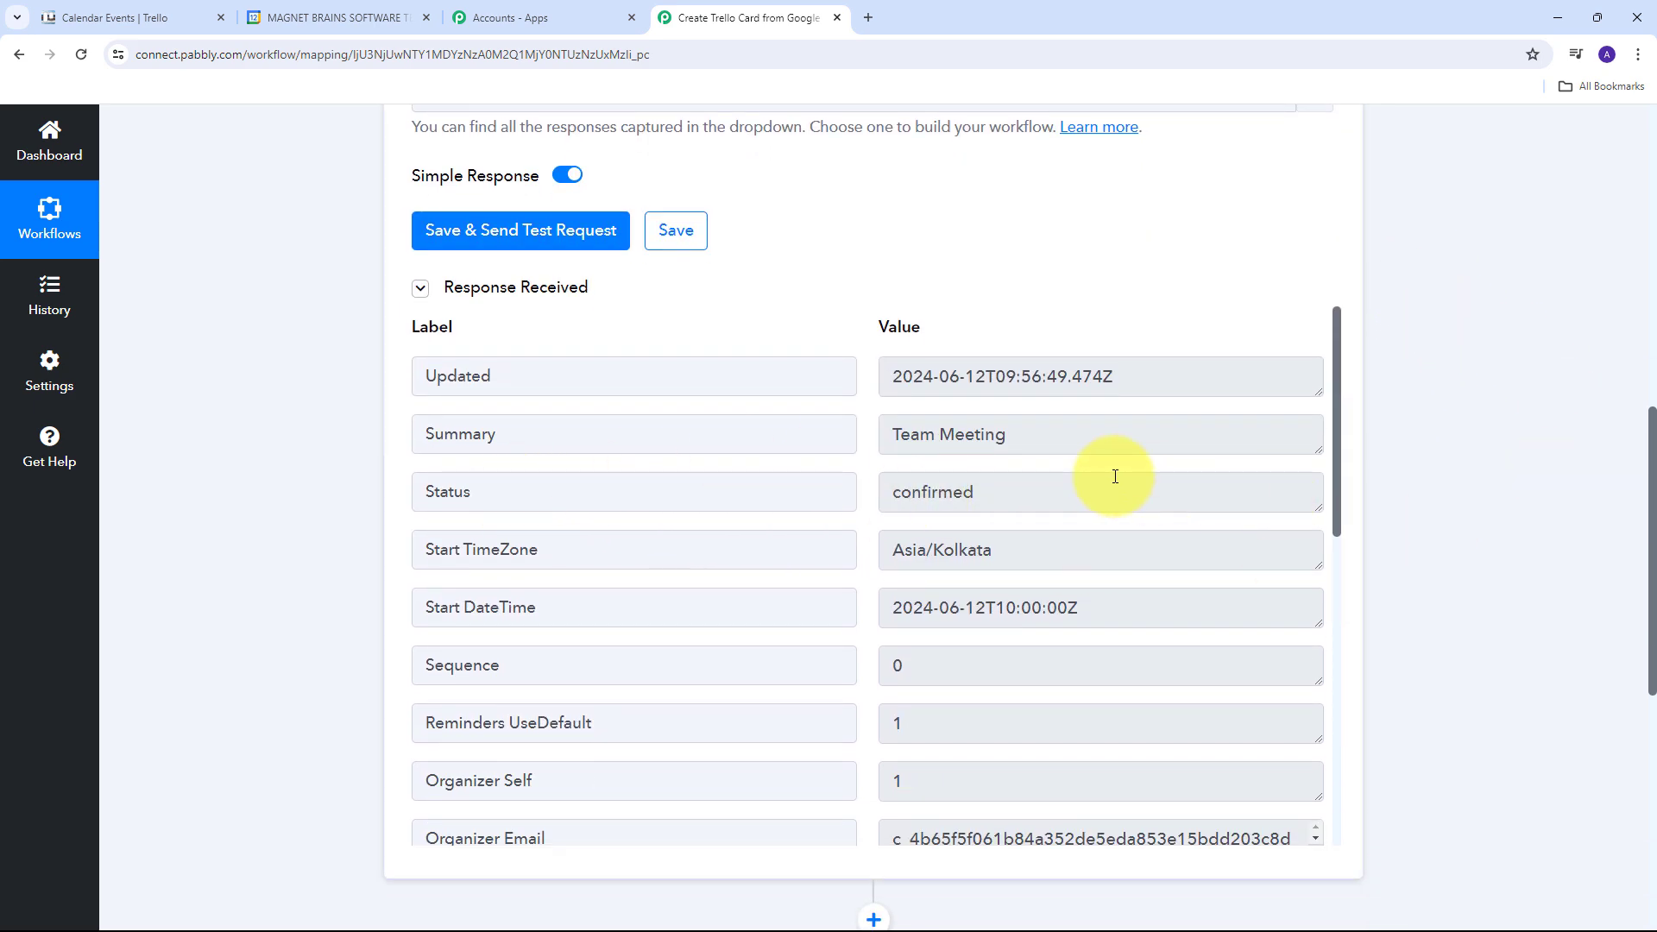
{"action": "scroll", "coordinate": [868, 437], "scroll_direction": "down", "scroll_amount": 7}
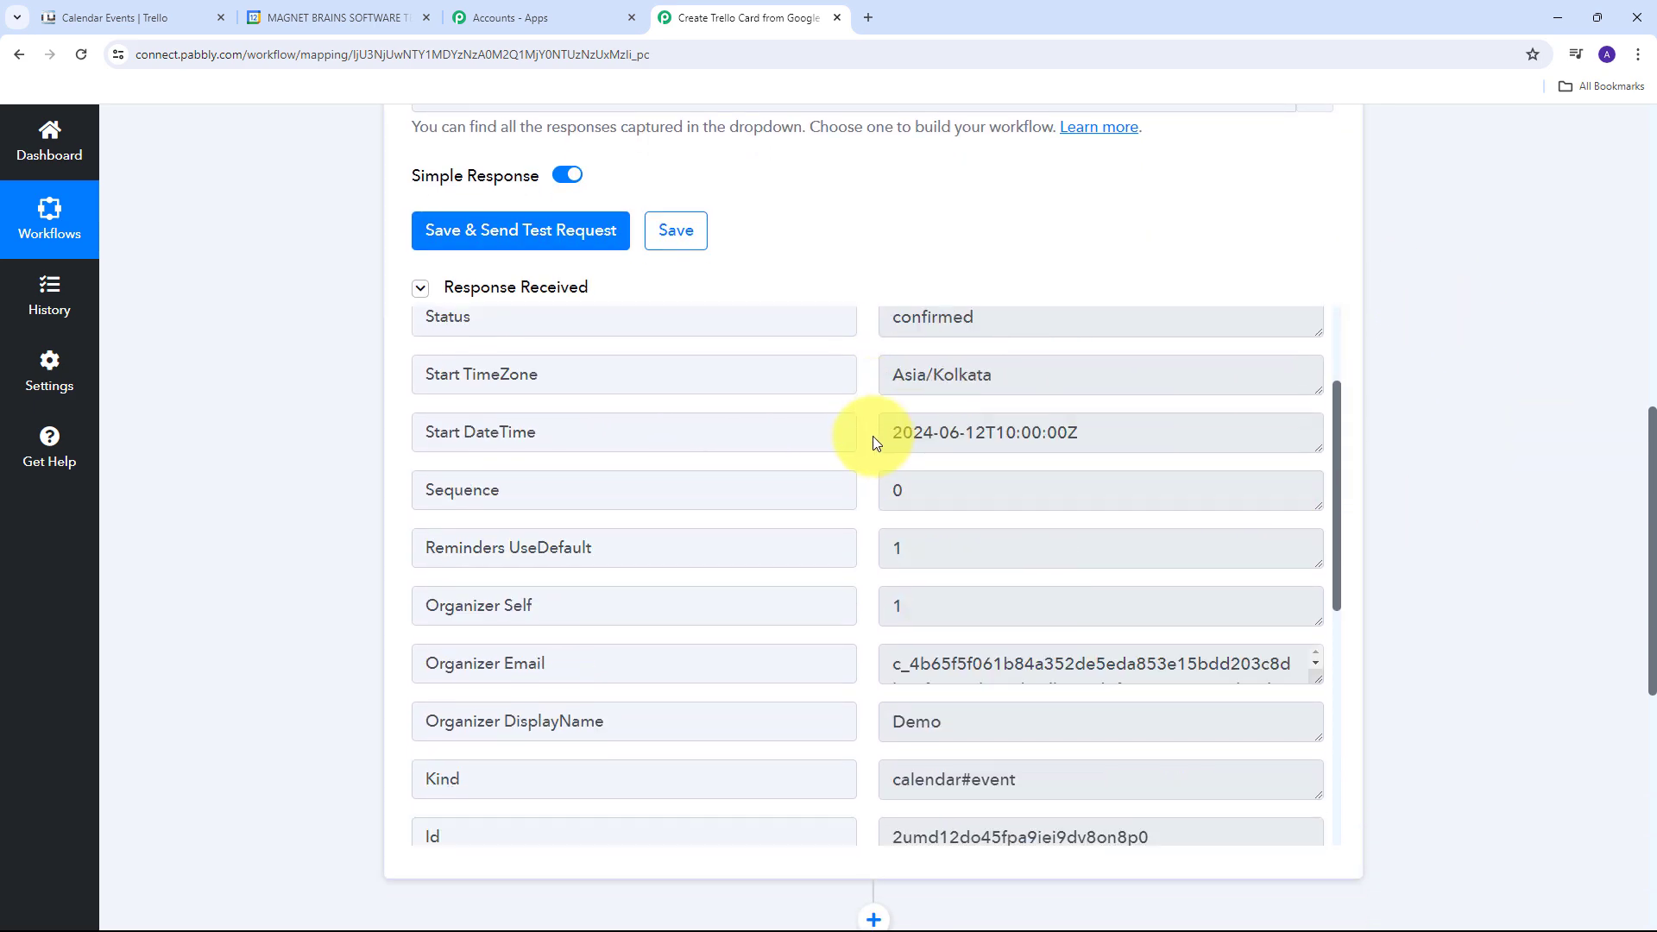
{"action": "scroll", "coordinate": [858, 500], "scroll_direction": "up", "scroll_amount": 7}
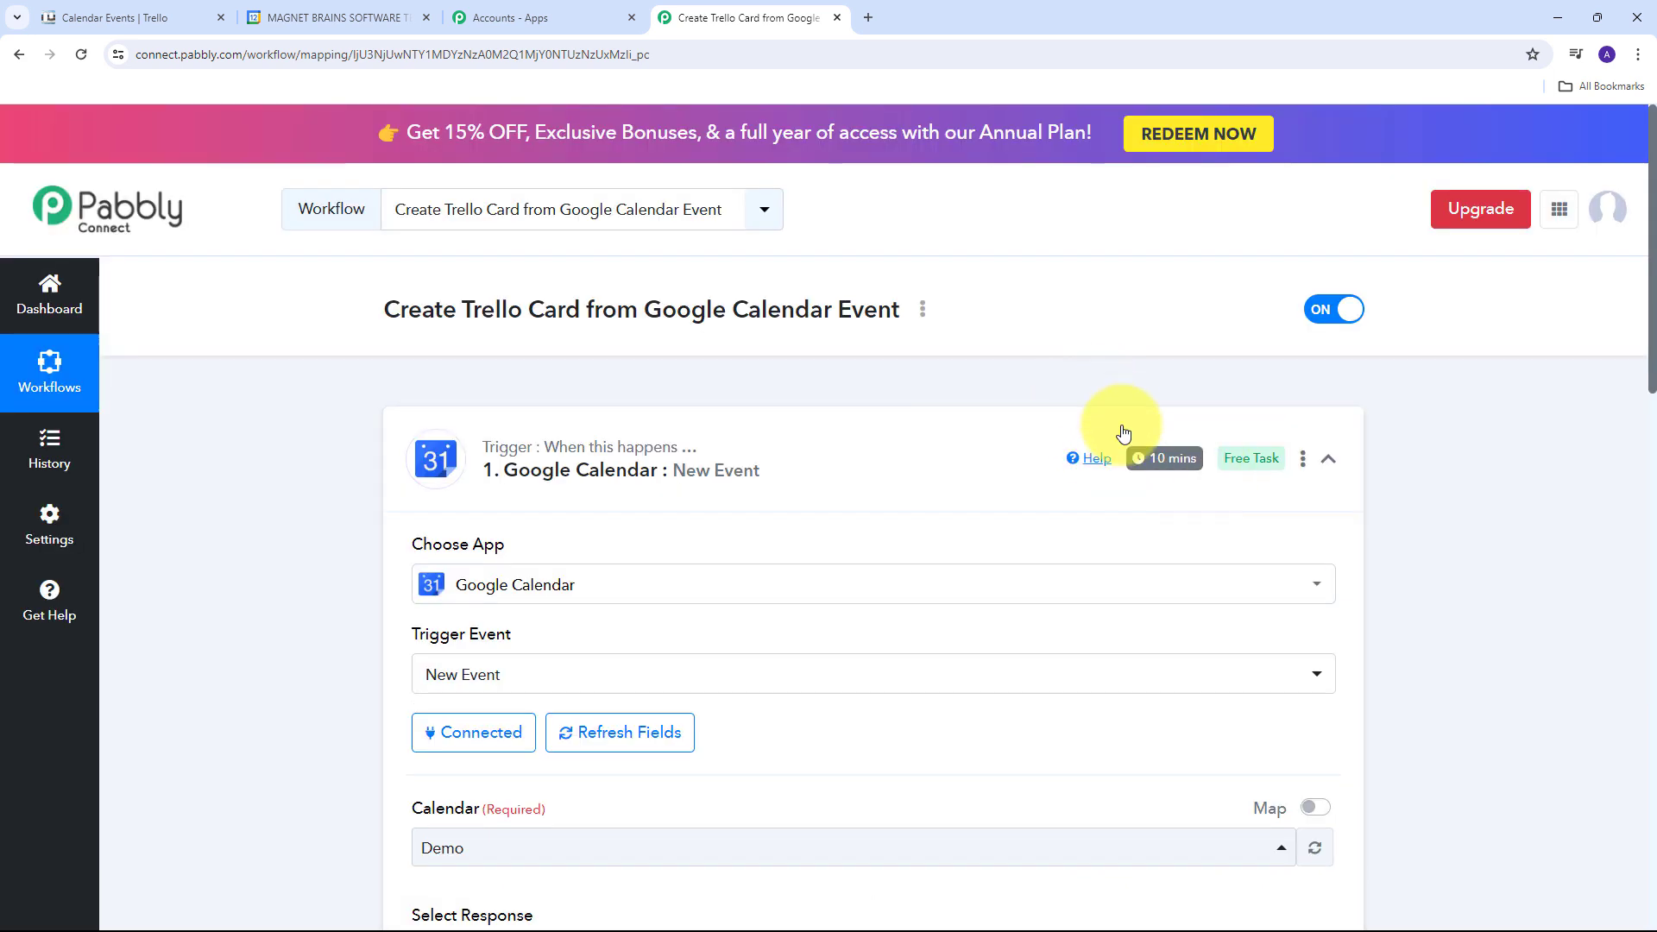
{"action": "mouse_move", "coordinate": [1154, 462]}
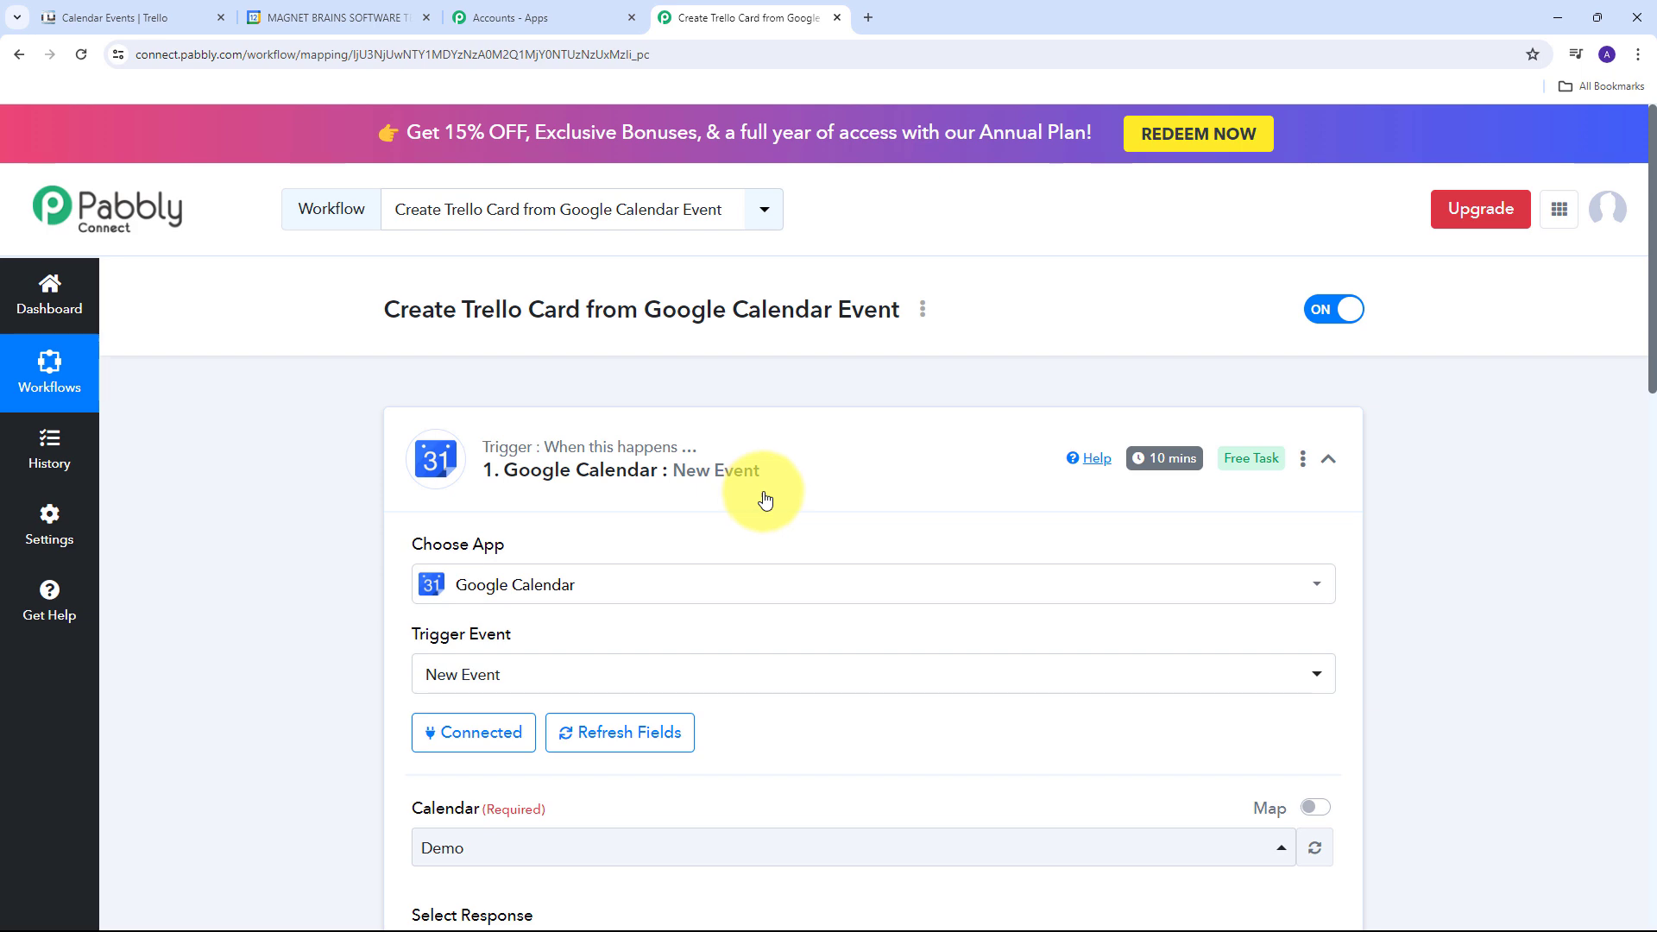
- Examine the summary, status, start date-time, end date-time and description fields in the trigger's received response
{"action": "scroll", "coordinate": [825, 406], "scroll_direction": "down", "scroll_amount": 4}
{"action": "scroll", "coordinate": [825, 411], "scroll_direction": "down", "scroll_amount": 1}
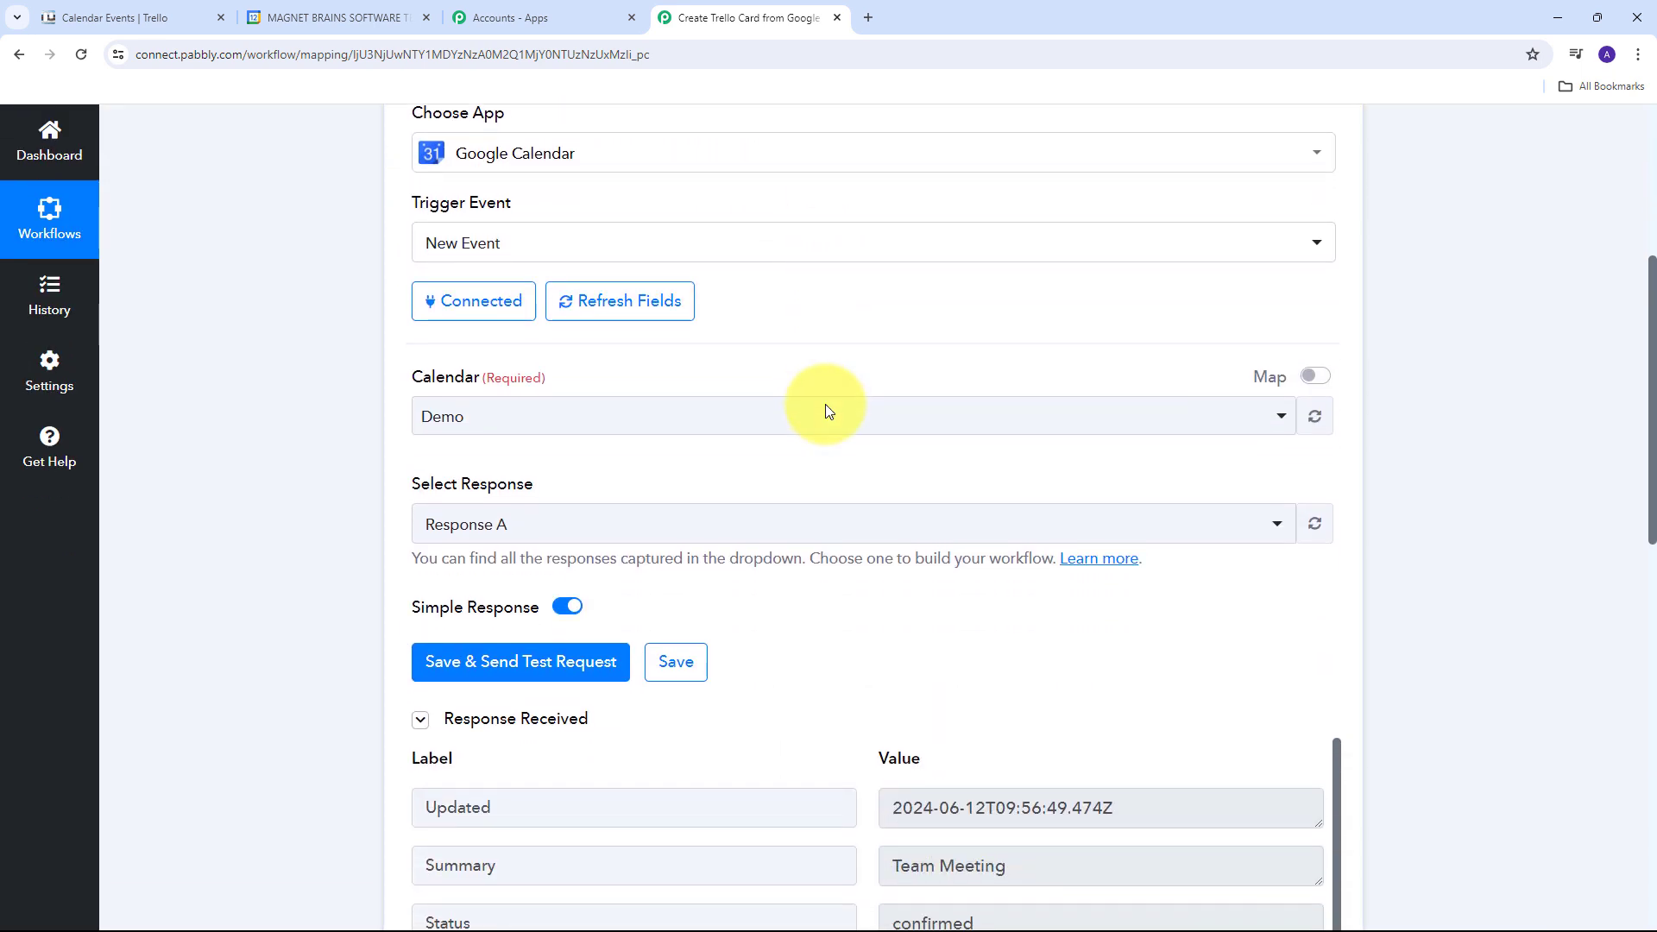
{"action": "scroll", "coordinate": [636, 443], "scroll_direction": "down", "scroll_amount": 2}
{"action": "scroll", "coordinate": [897, 392], "scroll_direction": "down", "scroll_amount": 3}
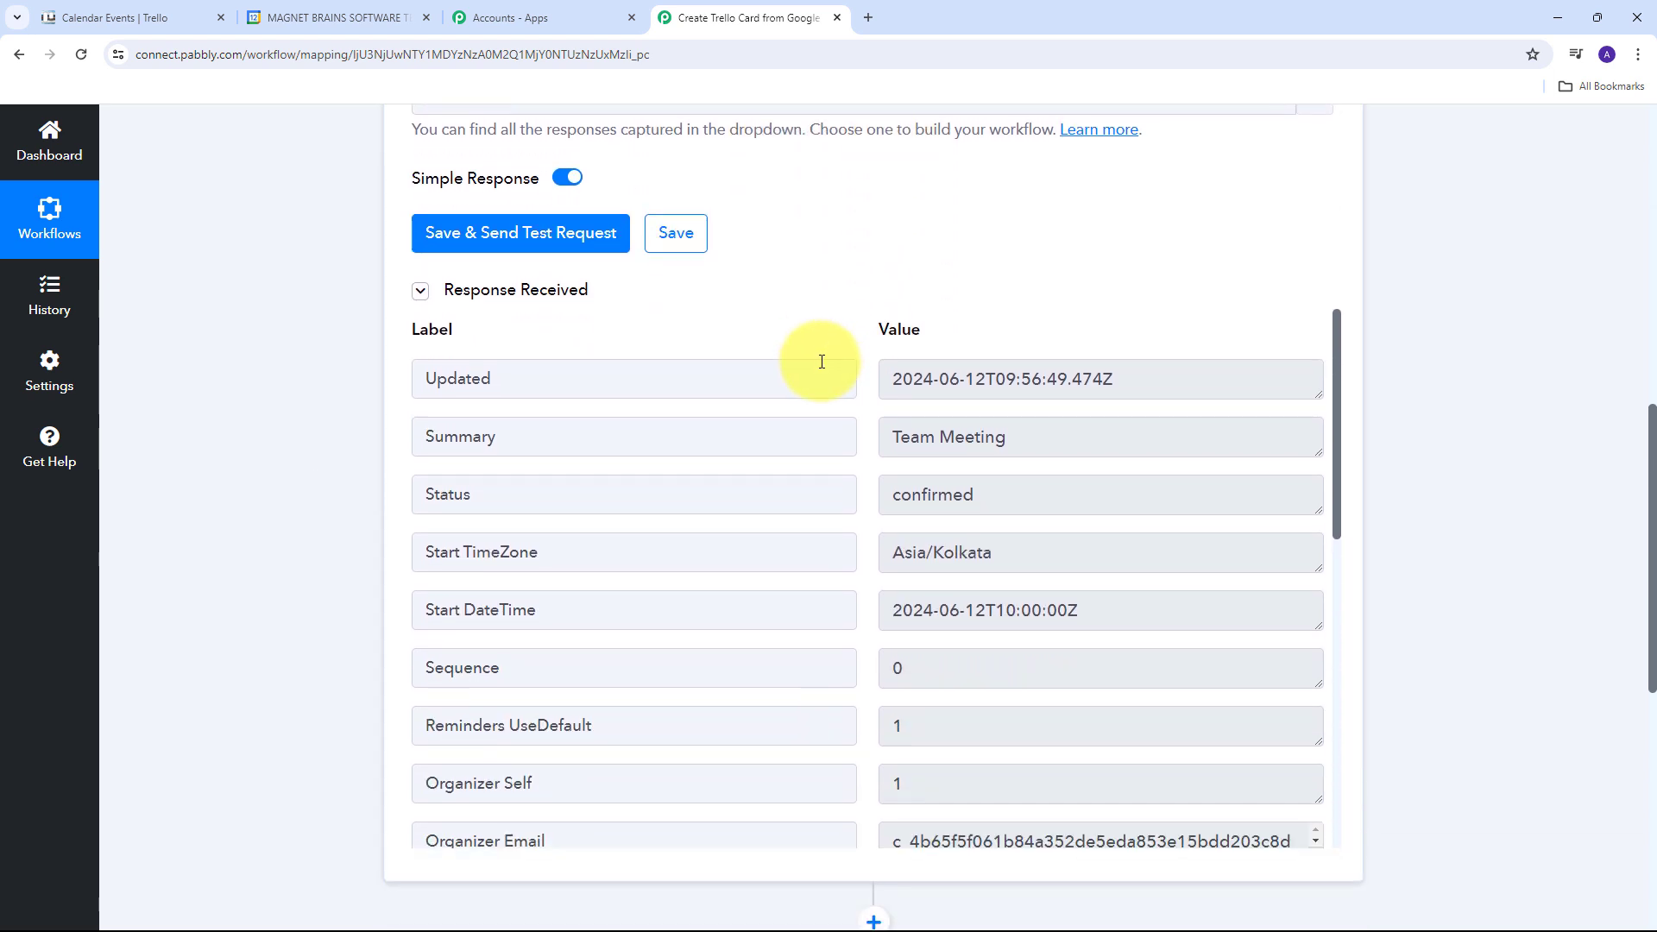
{"action": "scroll", "coordinate": [865, 317], "scroll_direction": "down", "scroll_amount": 1}
{"action": "scroll", "coordinate": [863, 312], "scroll_direction": "up", "scroll_amount": 2}
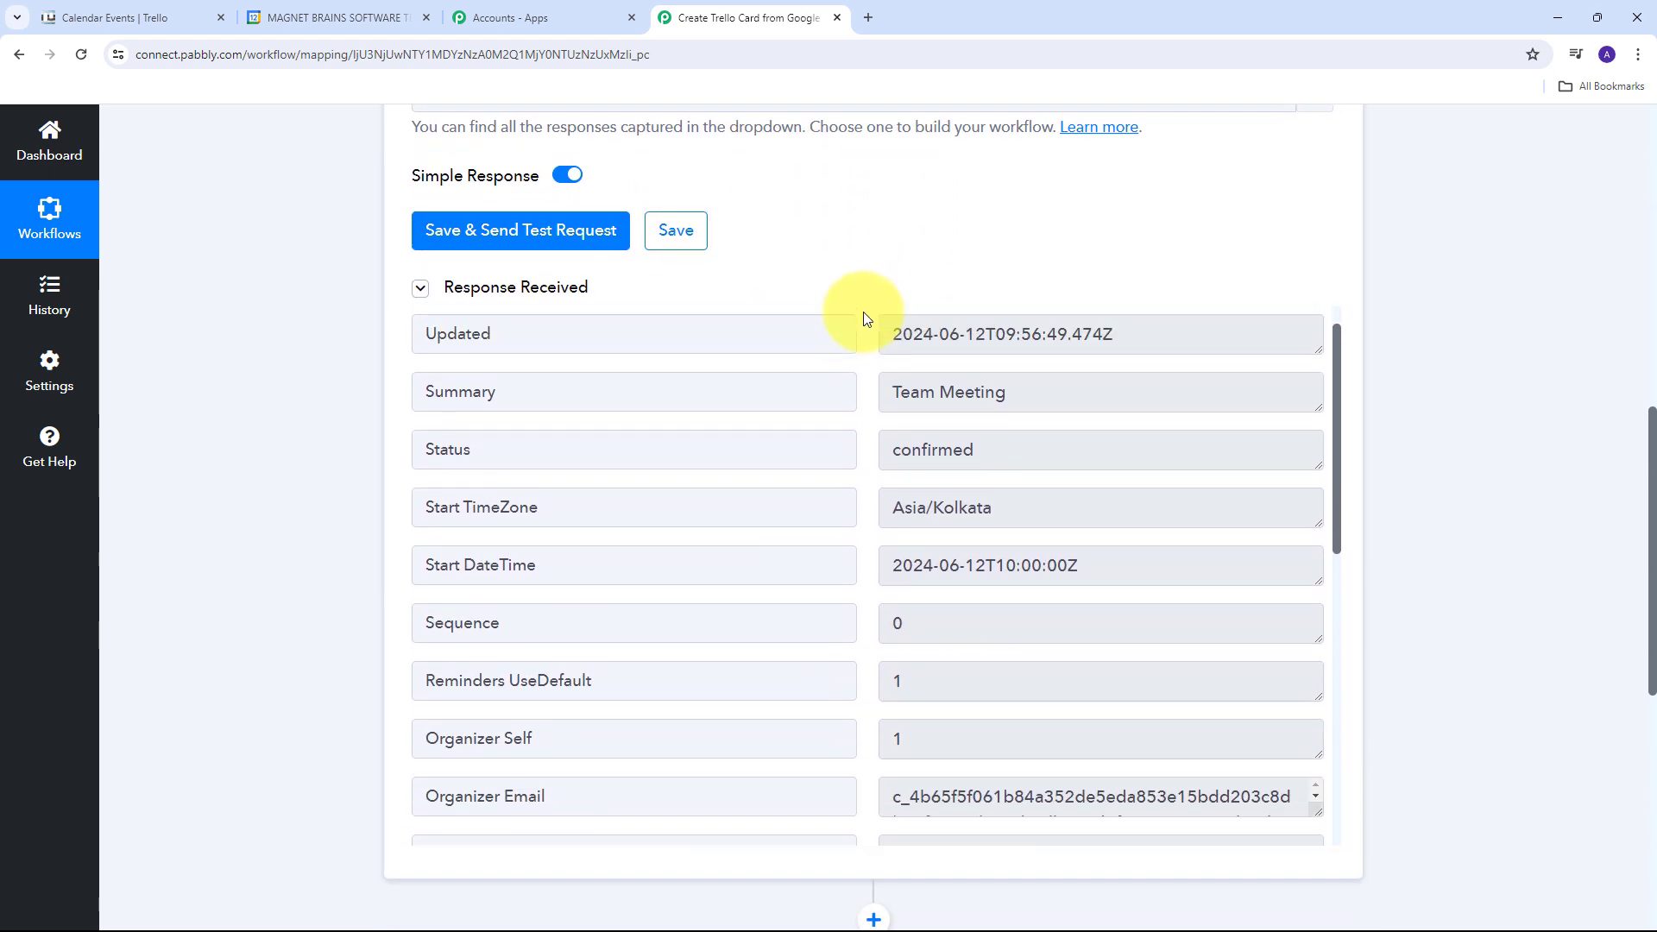
{"action": "scroll", "coordinate": [883, 250], "scroll_direction": "down", "scroll_amount": 1}
{"action": "left_click", "coordinate": [1071, 350]}
{"action": "left_click_drag", "start_coordinate": [1072, 350], "coordinate": [804, 369]}
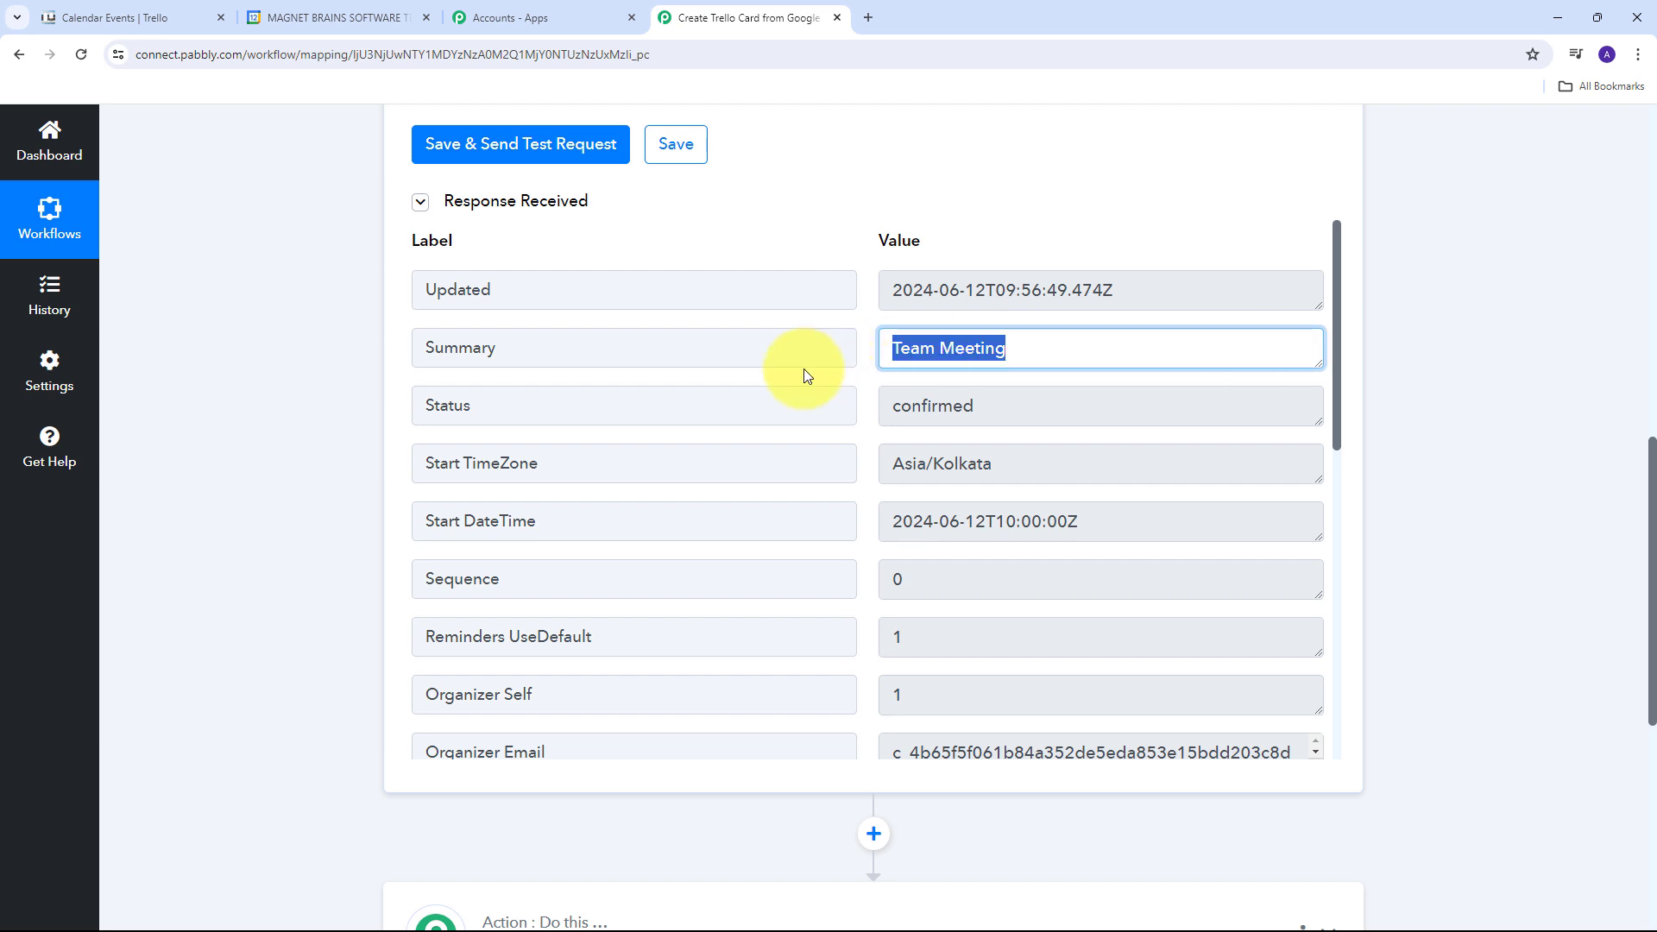
{"action": "left_click", "coordinate": [1030, 412]}
{"action": "left_click_drag", "start_coordinate": [1029, 413], "coordinate": [765, 418]}
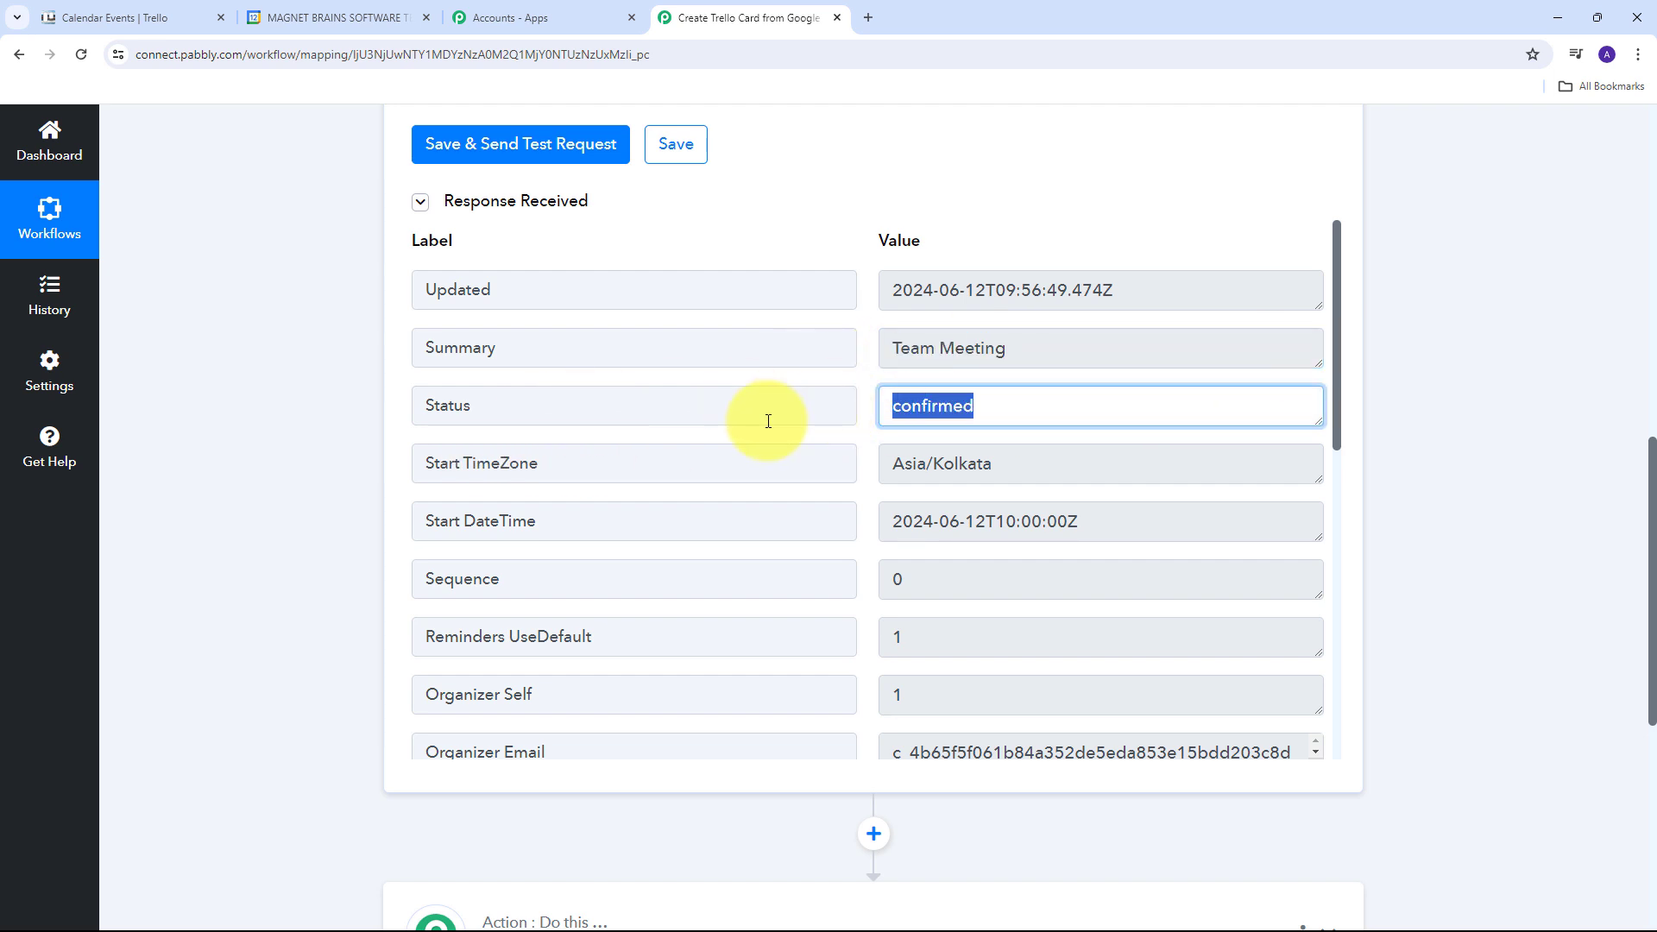
{"action": "scroll", "coordinate": [1124, 436], "scroll_direction": "down", "scroll_amount": 1}
{"action": "left_click_drag", "start_coordinate": [1201, 435], "coordinate": [759, 450]}
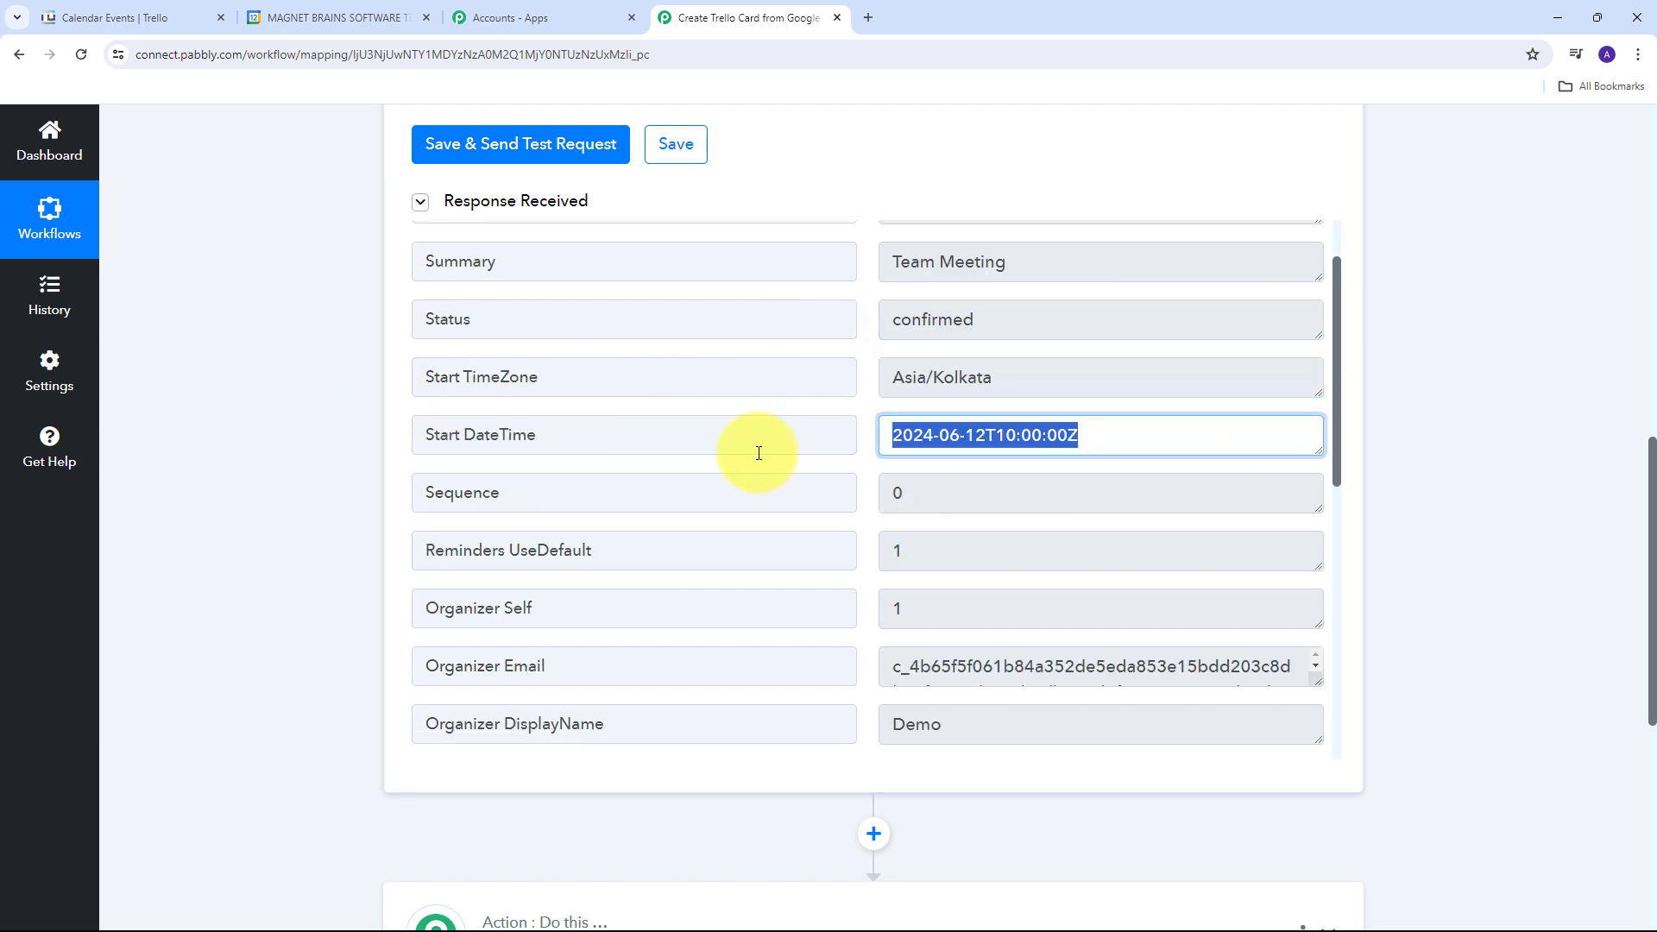
{"action": "left_click", "coordinate": [931, 448]}
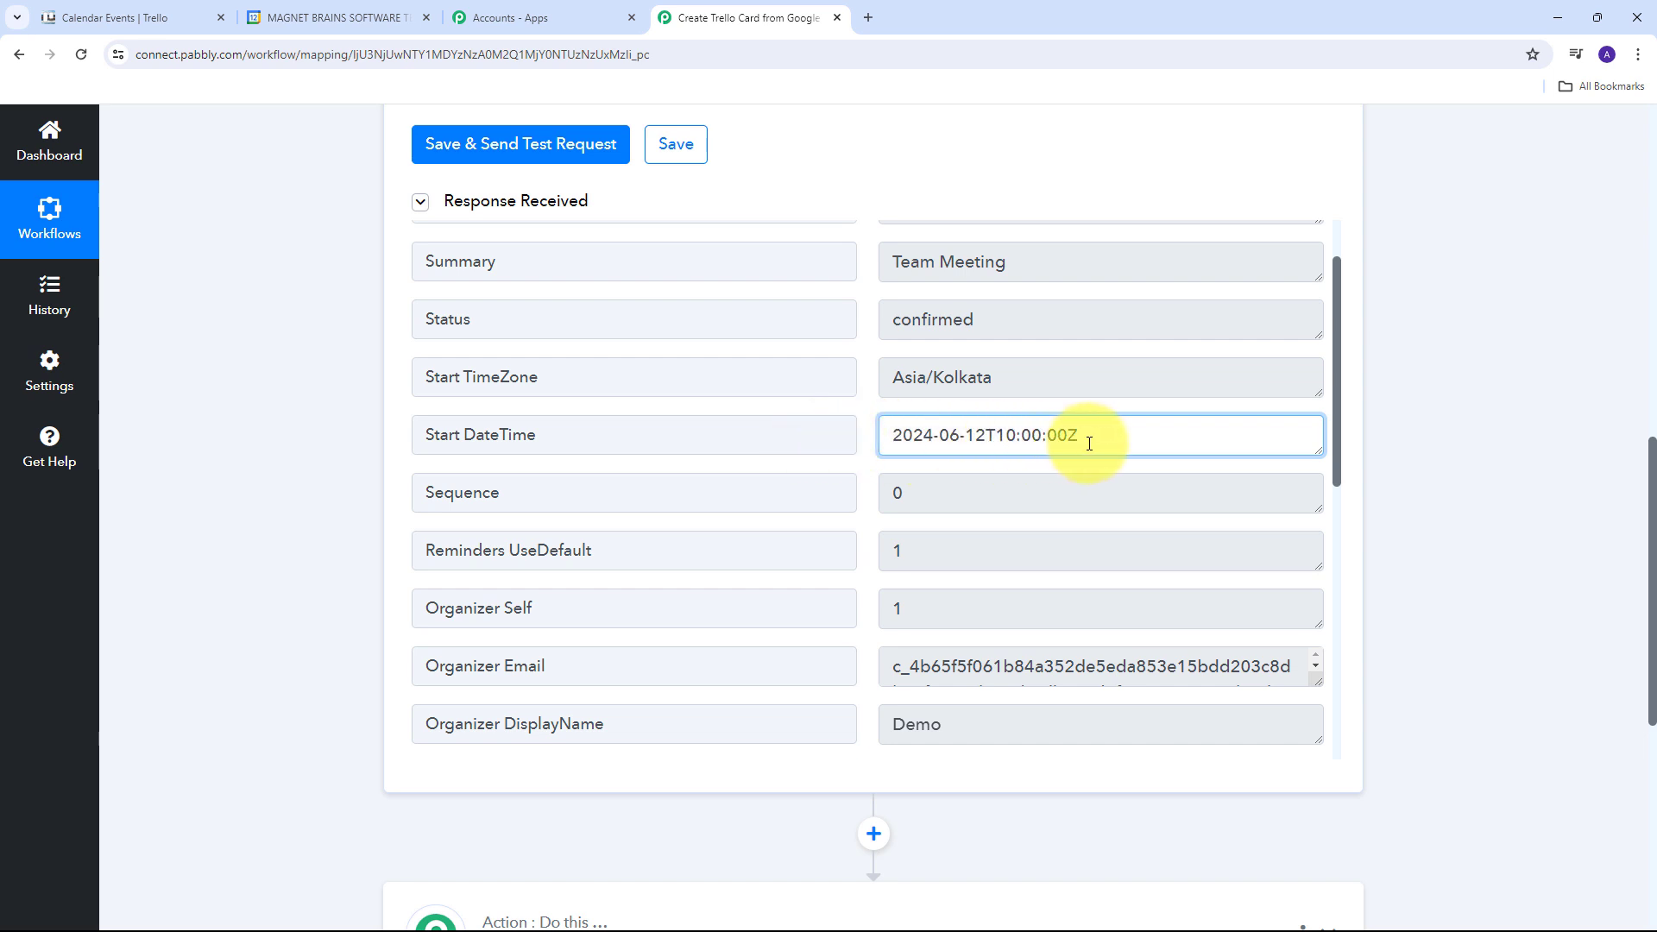
{"action": "scroll", "coordinate": [902, 467], "scroll_direction": "down", "scroll_amount": 5}
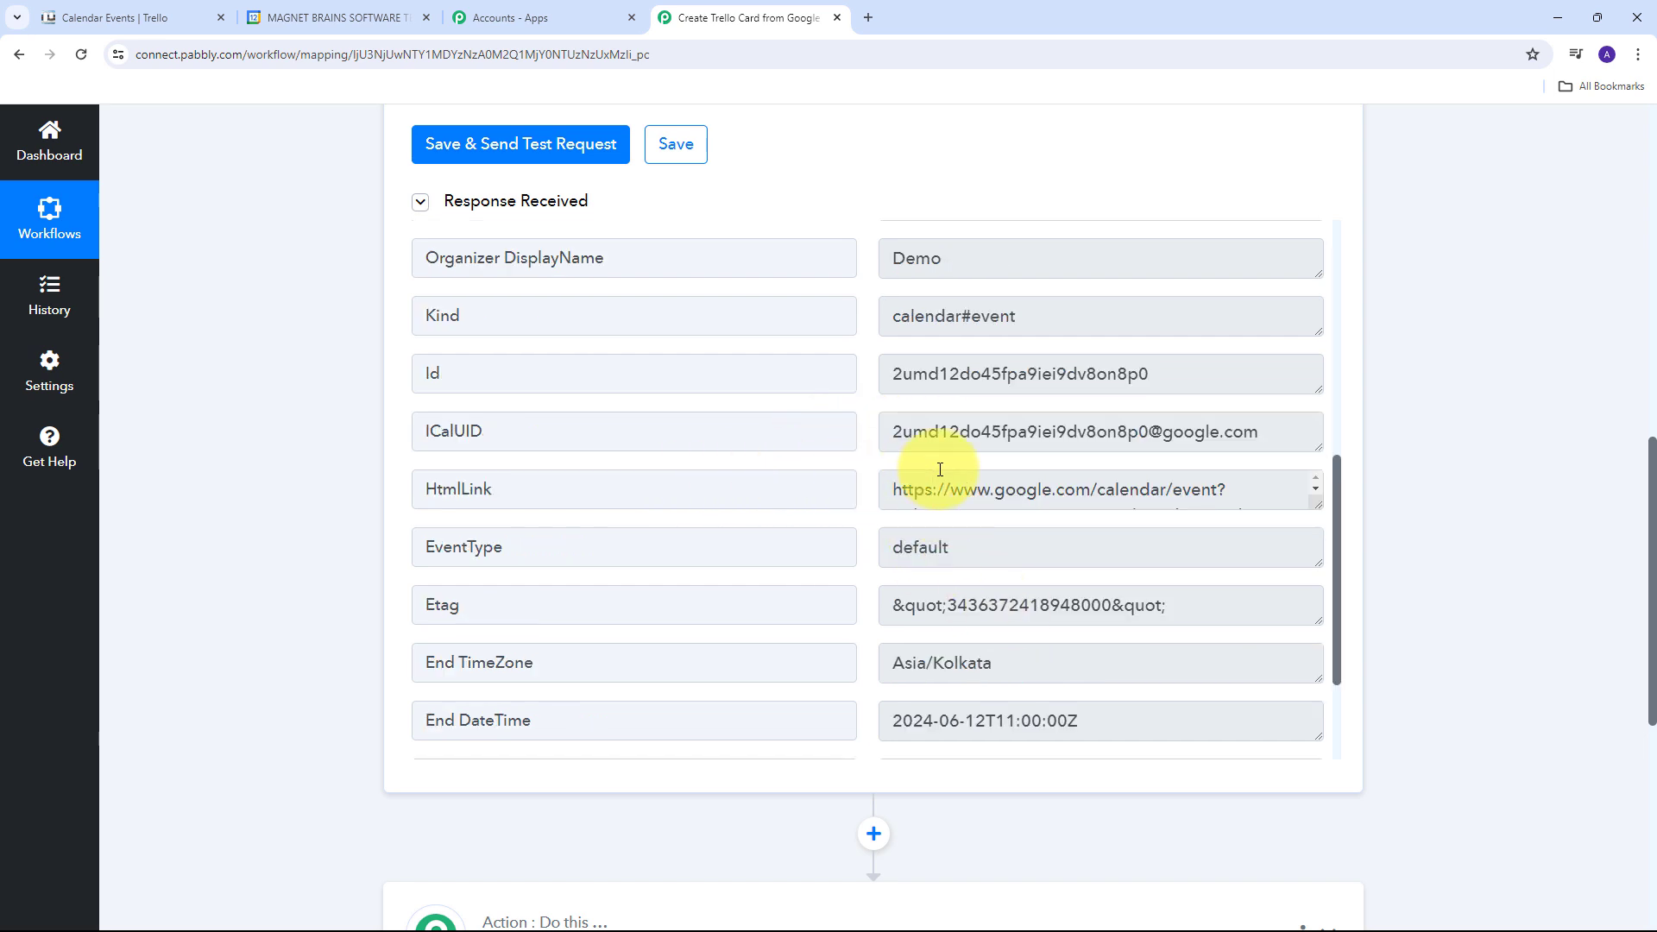
{"action": "scroll", "coordinate": [939, 469], "scroll_direction": "down", "scroll_amount": 2}
{"action": "scroll", "coordinate": [1022, 529], "scroll_direction": "down", "scroll_amount": 1}
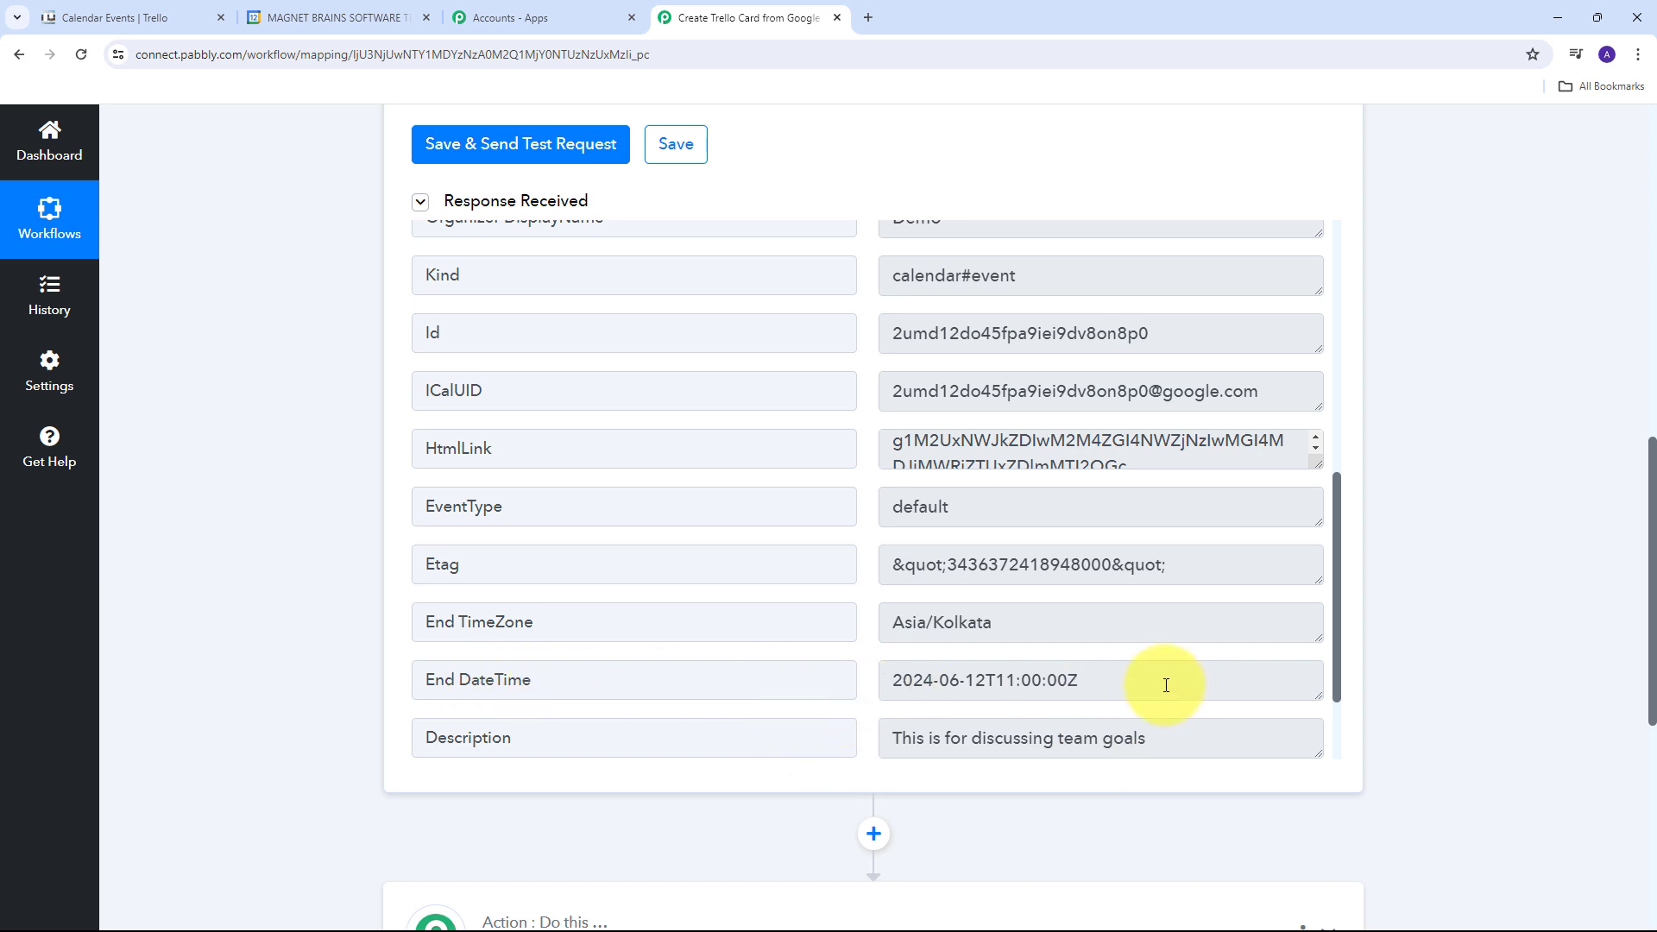
{"action": "left_click_drag", "start_coordinate": [1165, 685], "coordinate": [867, 687]}
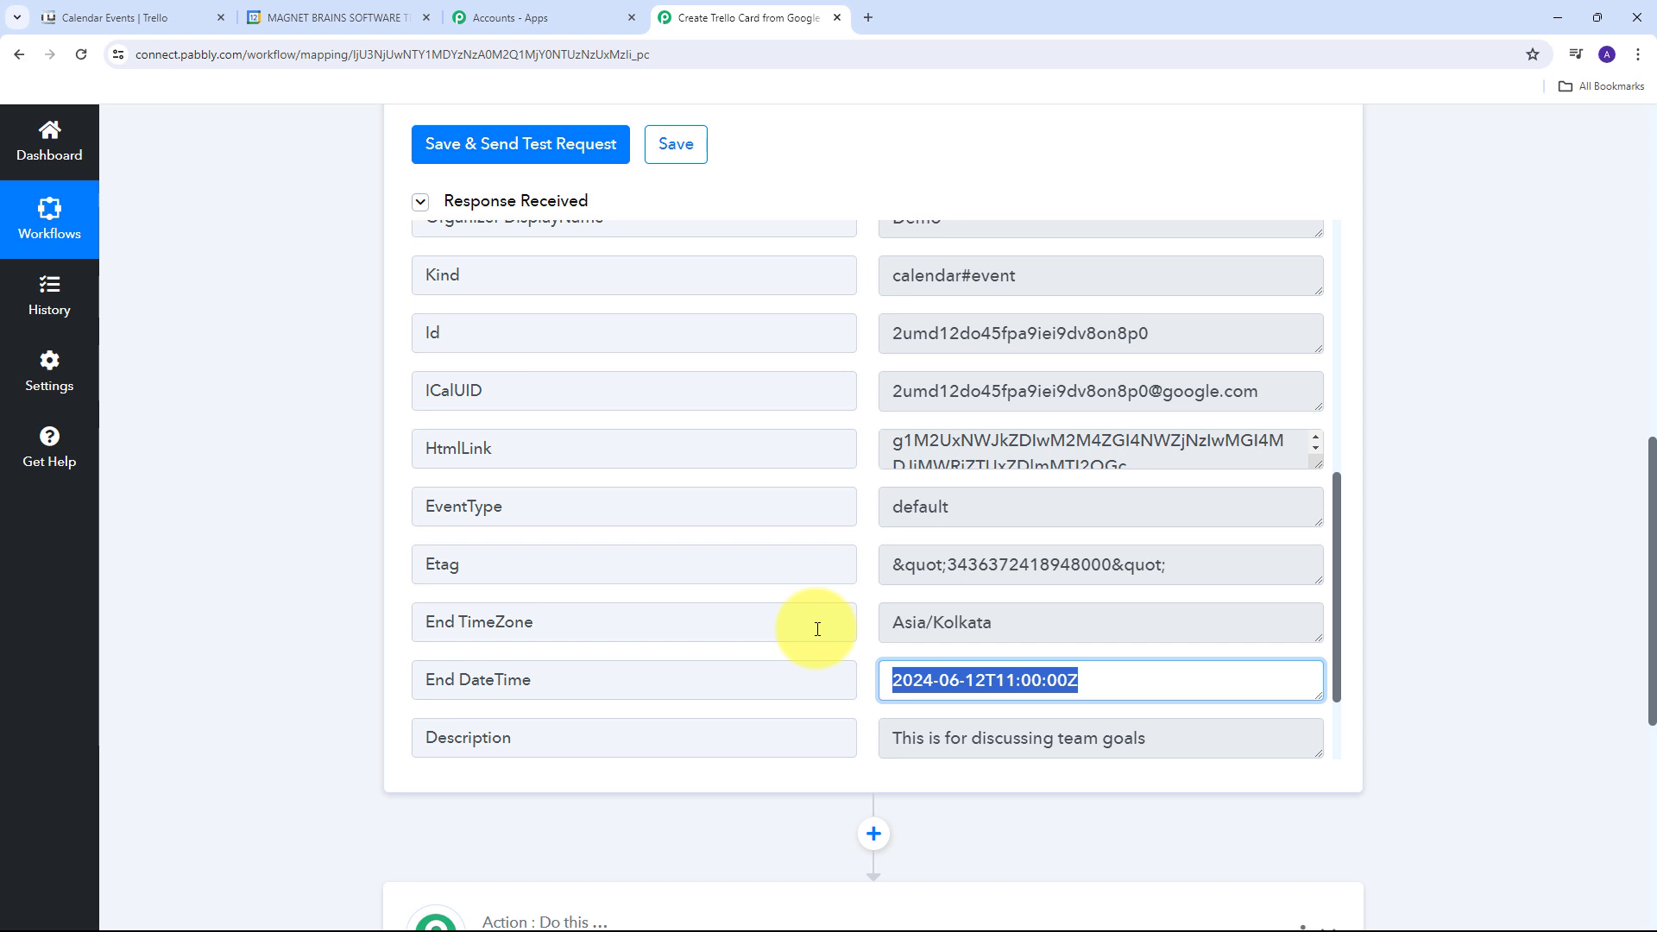
- Expand the workflow's second step and choose Trello as its action app
{"action": "scroll", "coordinate": [1479, 404], "scroll_direction": "down", "scroll_amount": 4}
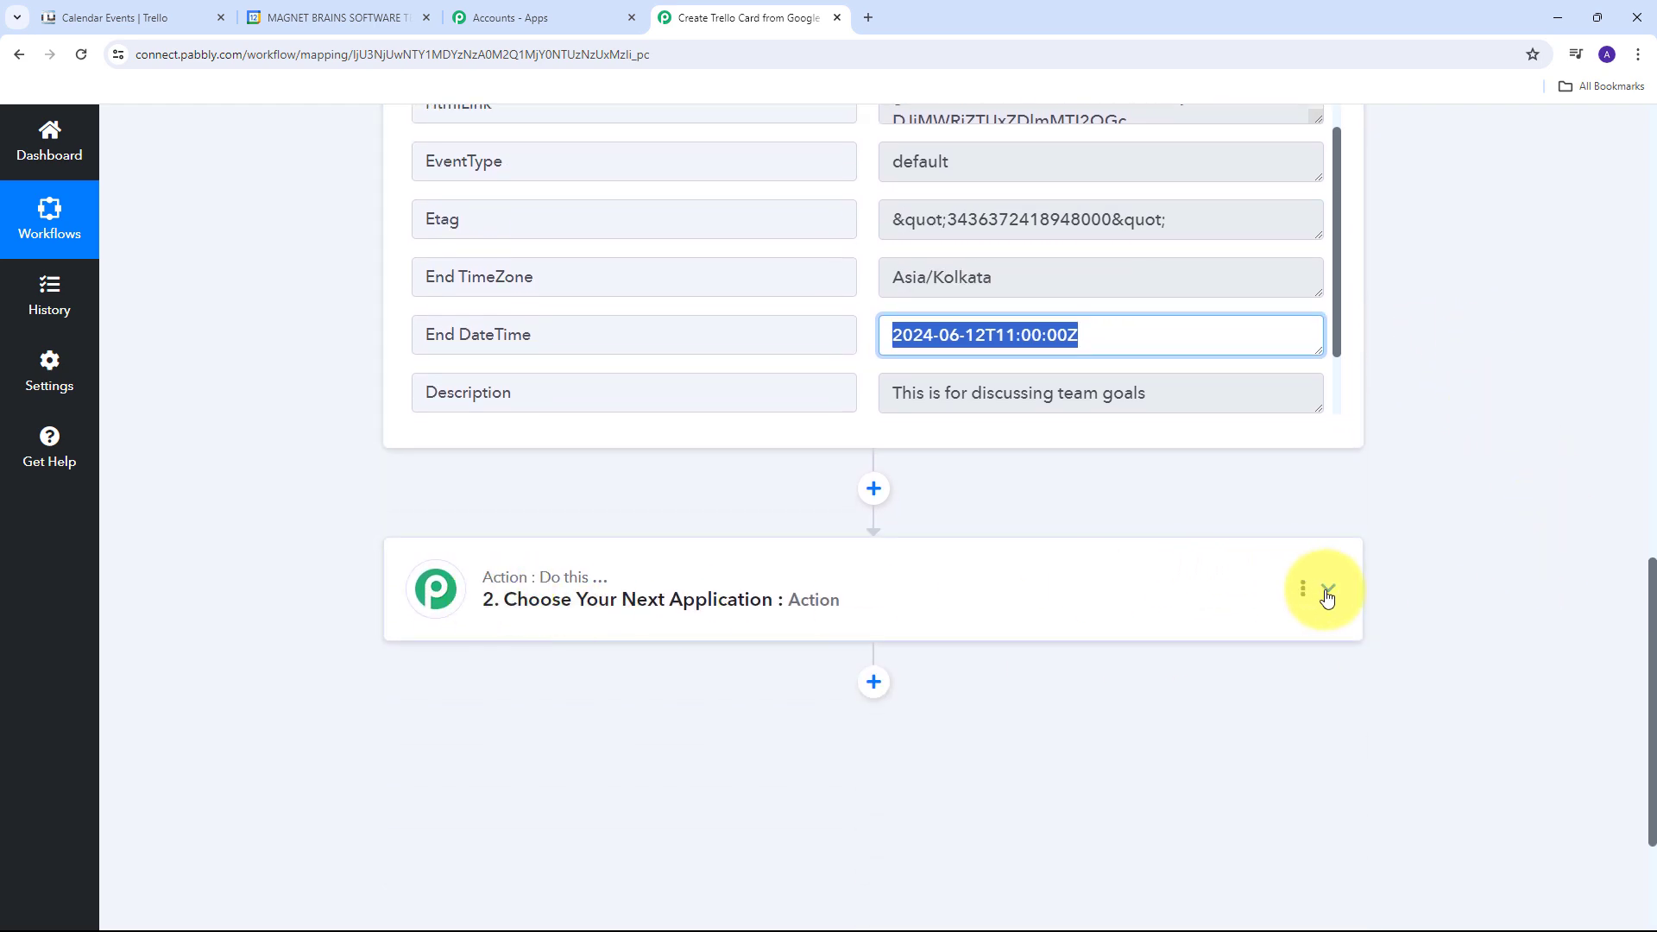
{"action": "left_click", "coordinate": [1325, 591]}
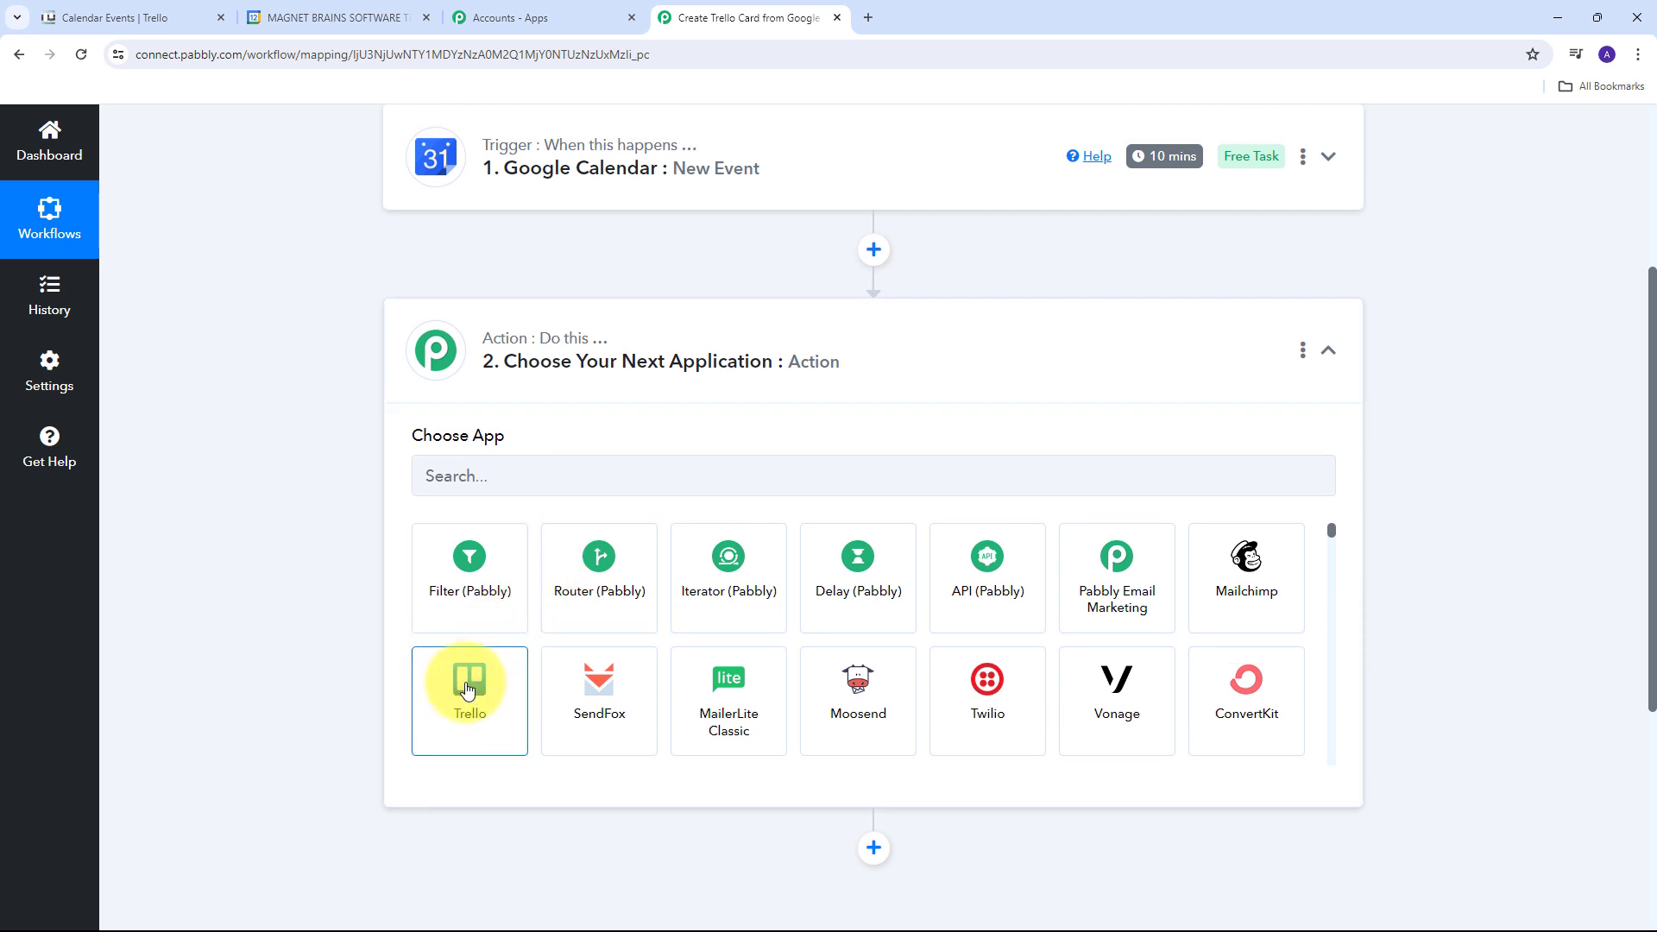
{"action": "left_click", "coordinate": [467, 689]}
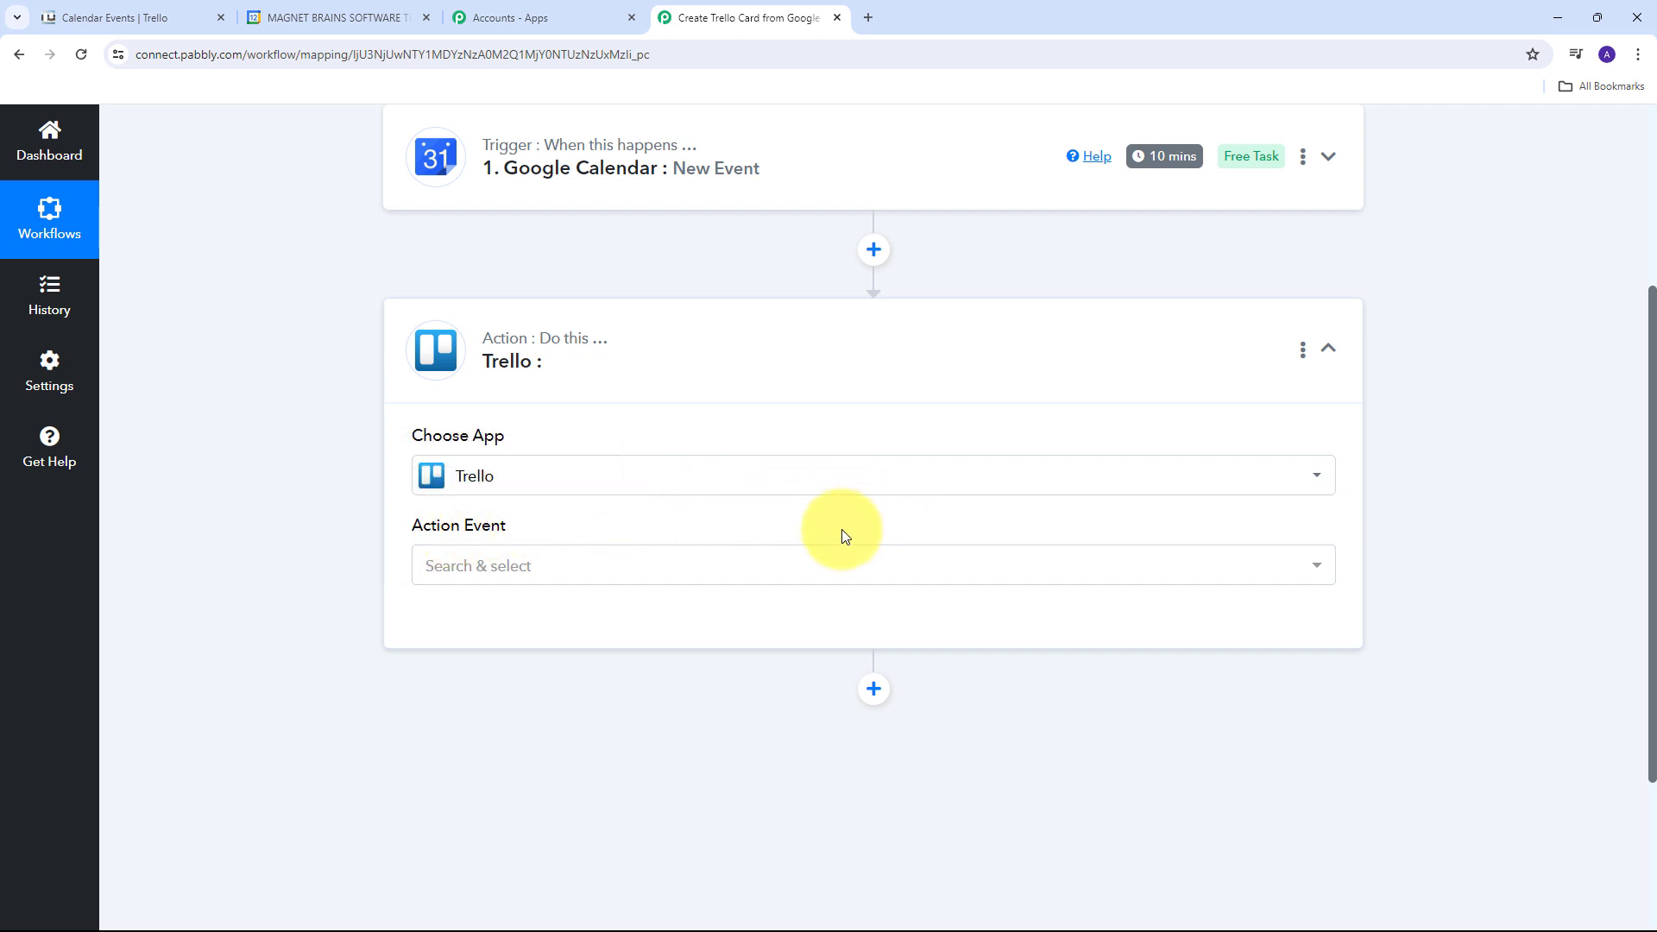
- Set the Trello action event to Create a Card (With Plain Text type Description) and start adding a new Trello connection
{"action": "left_click", "coordinate": [667, 573]}
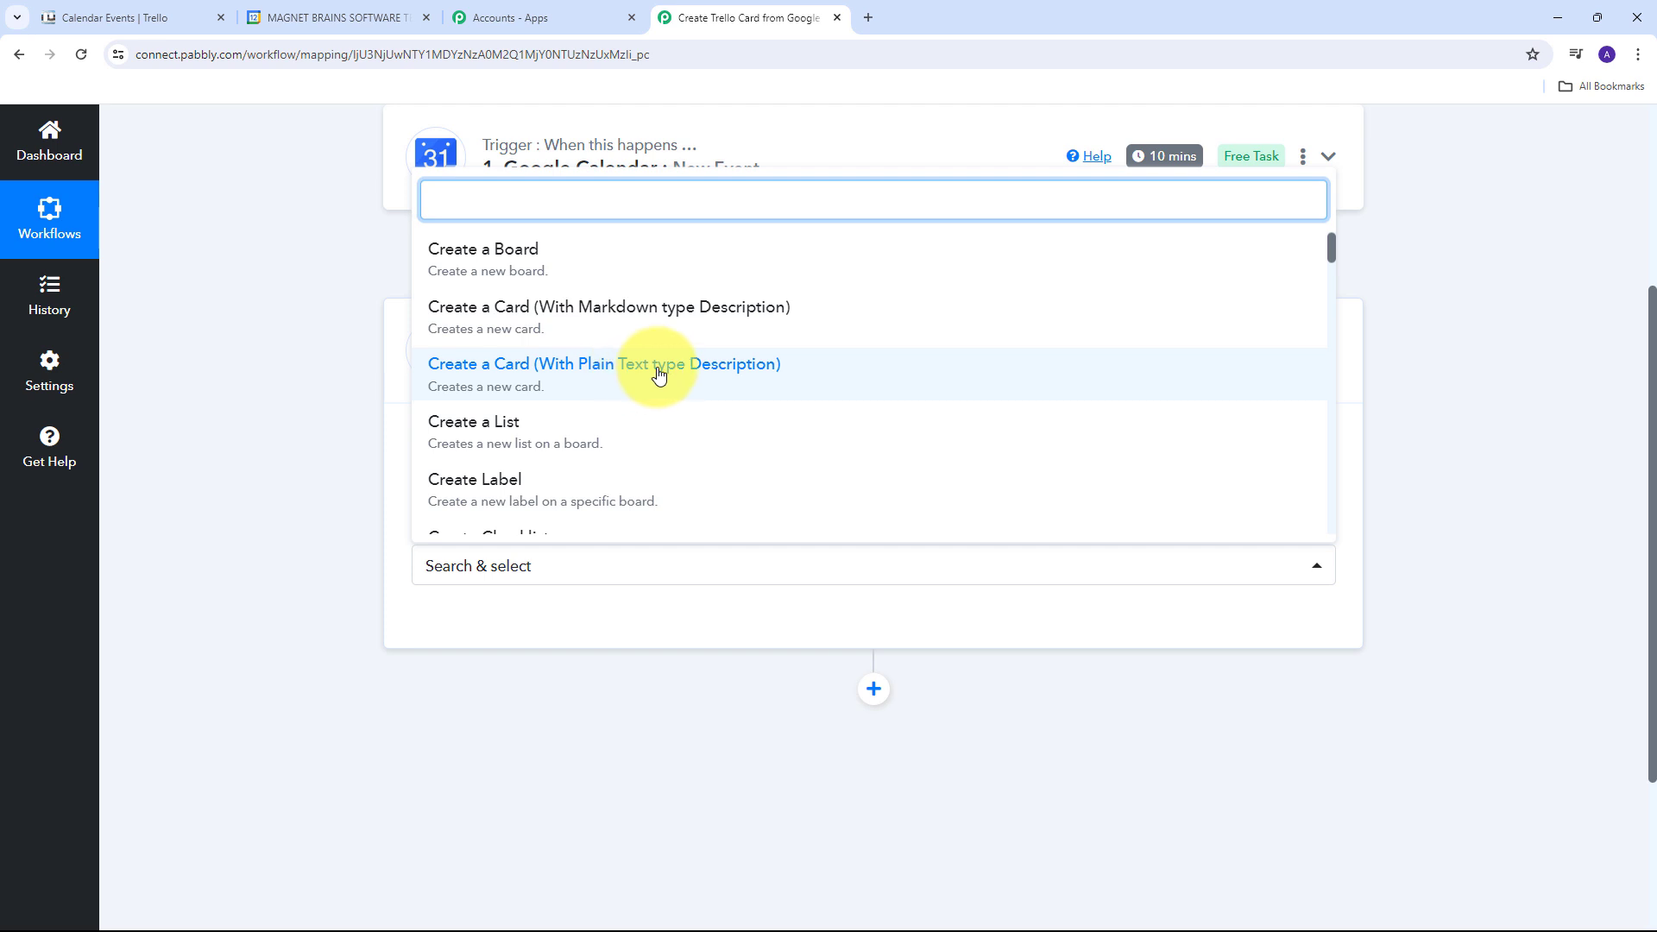
{"action": "left_click", "coordinate": [520, 375]}
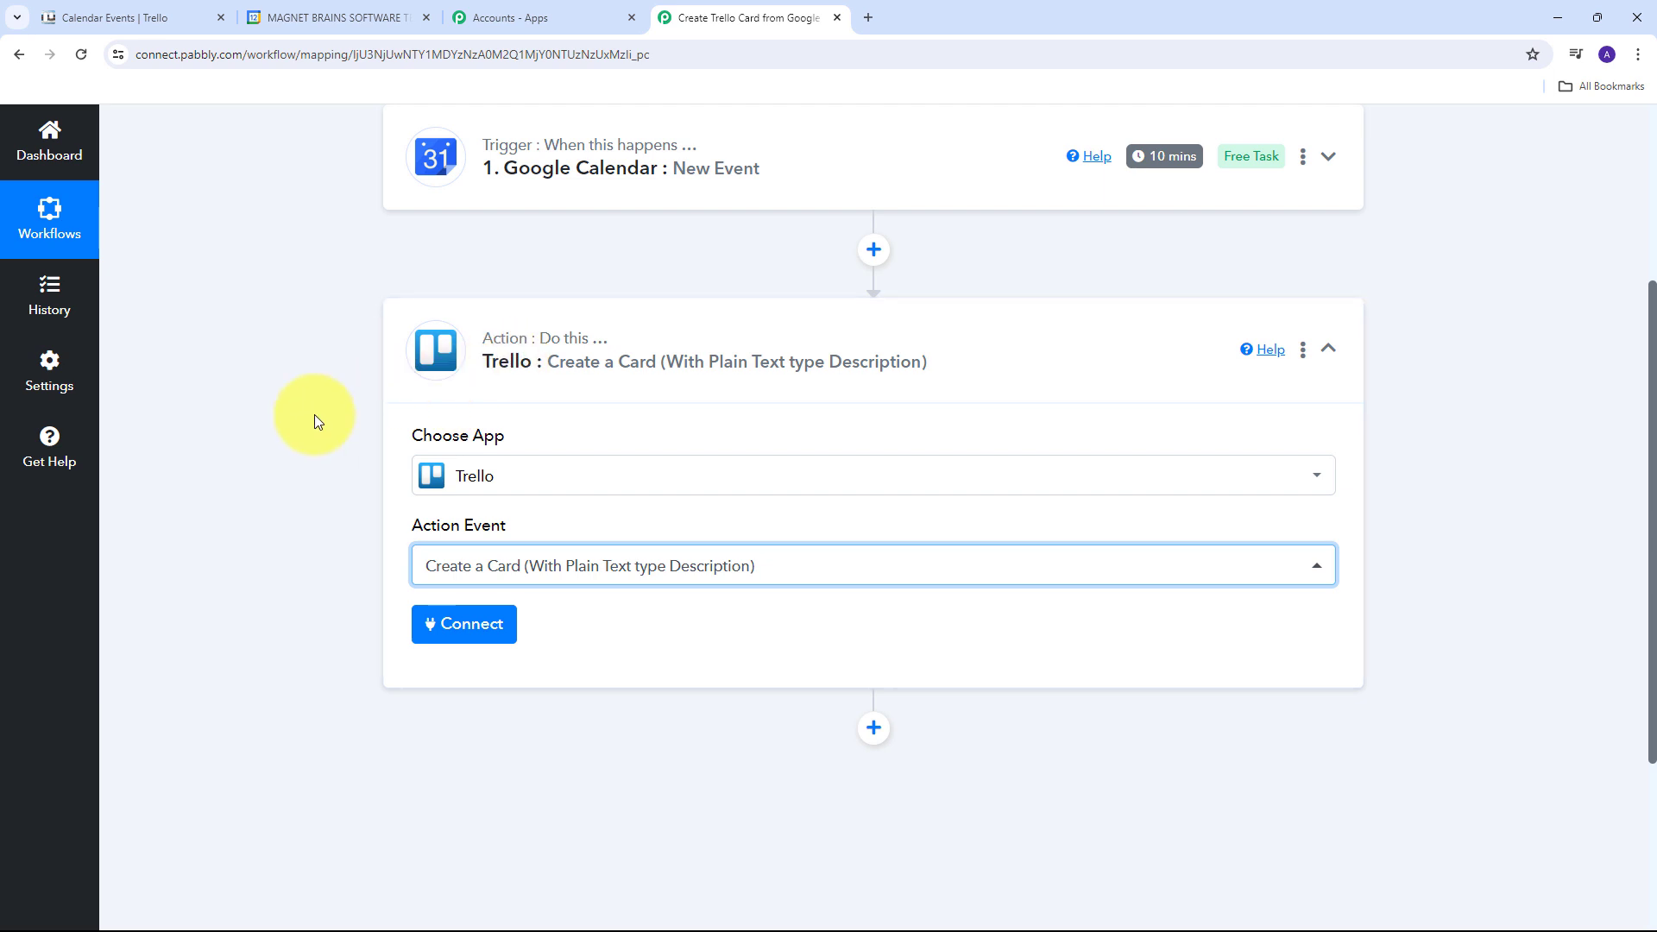
{"action": "left_click", "coordinate": [447, 633]}
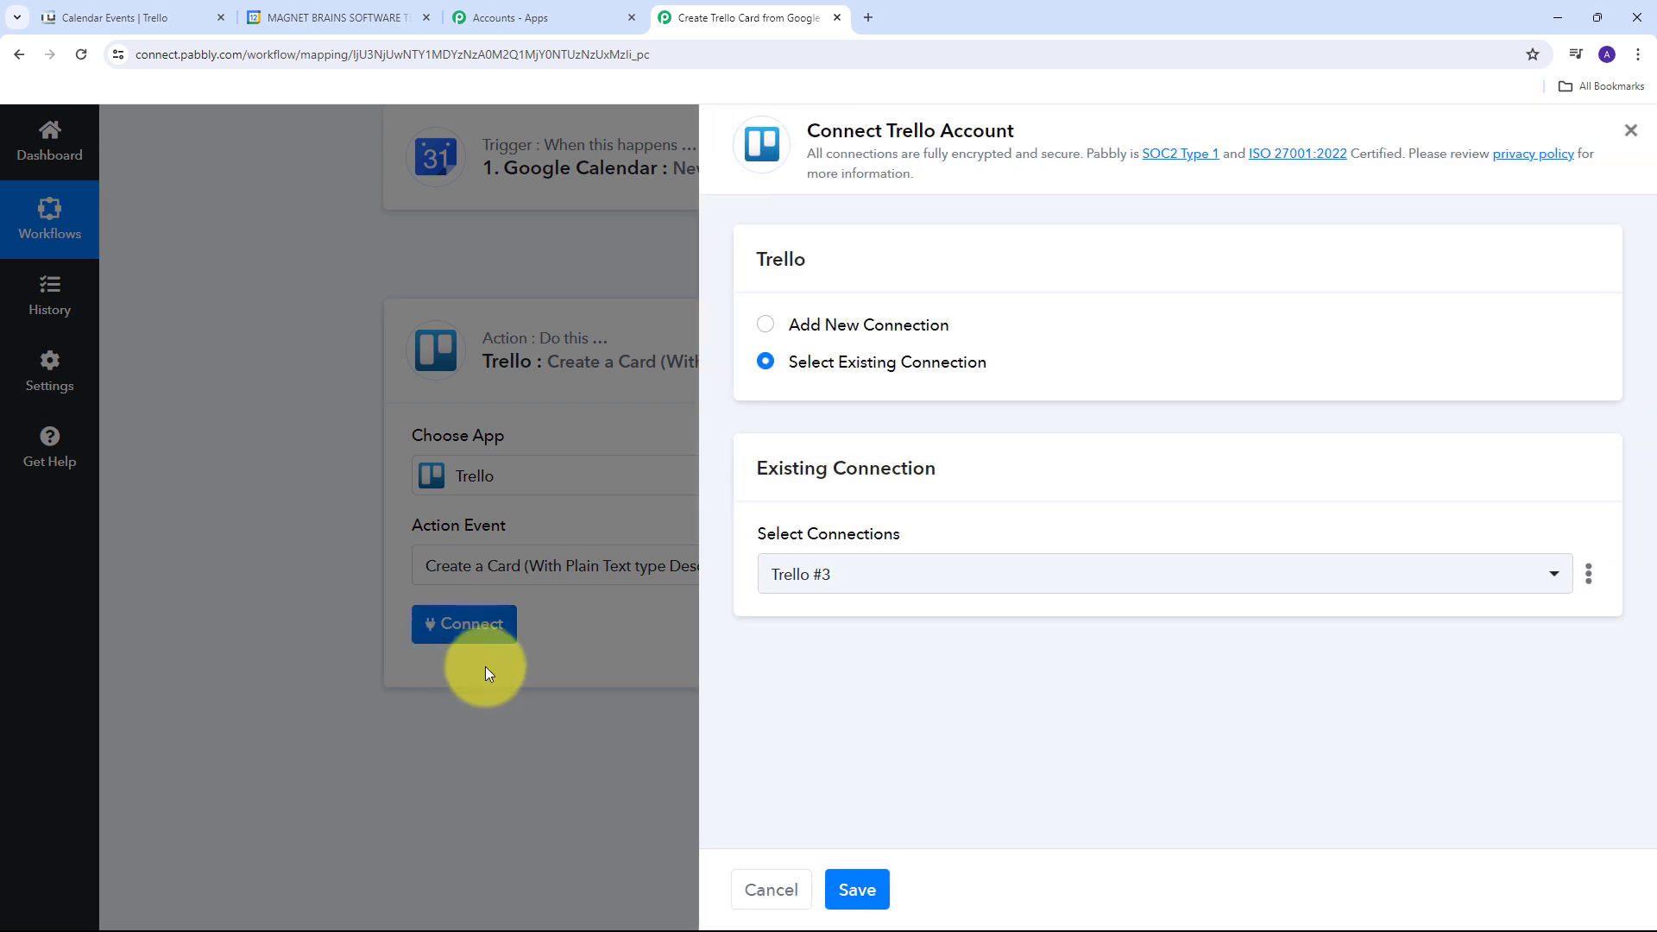
{"action": "left_click", "coordinate": [811, 325]}
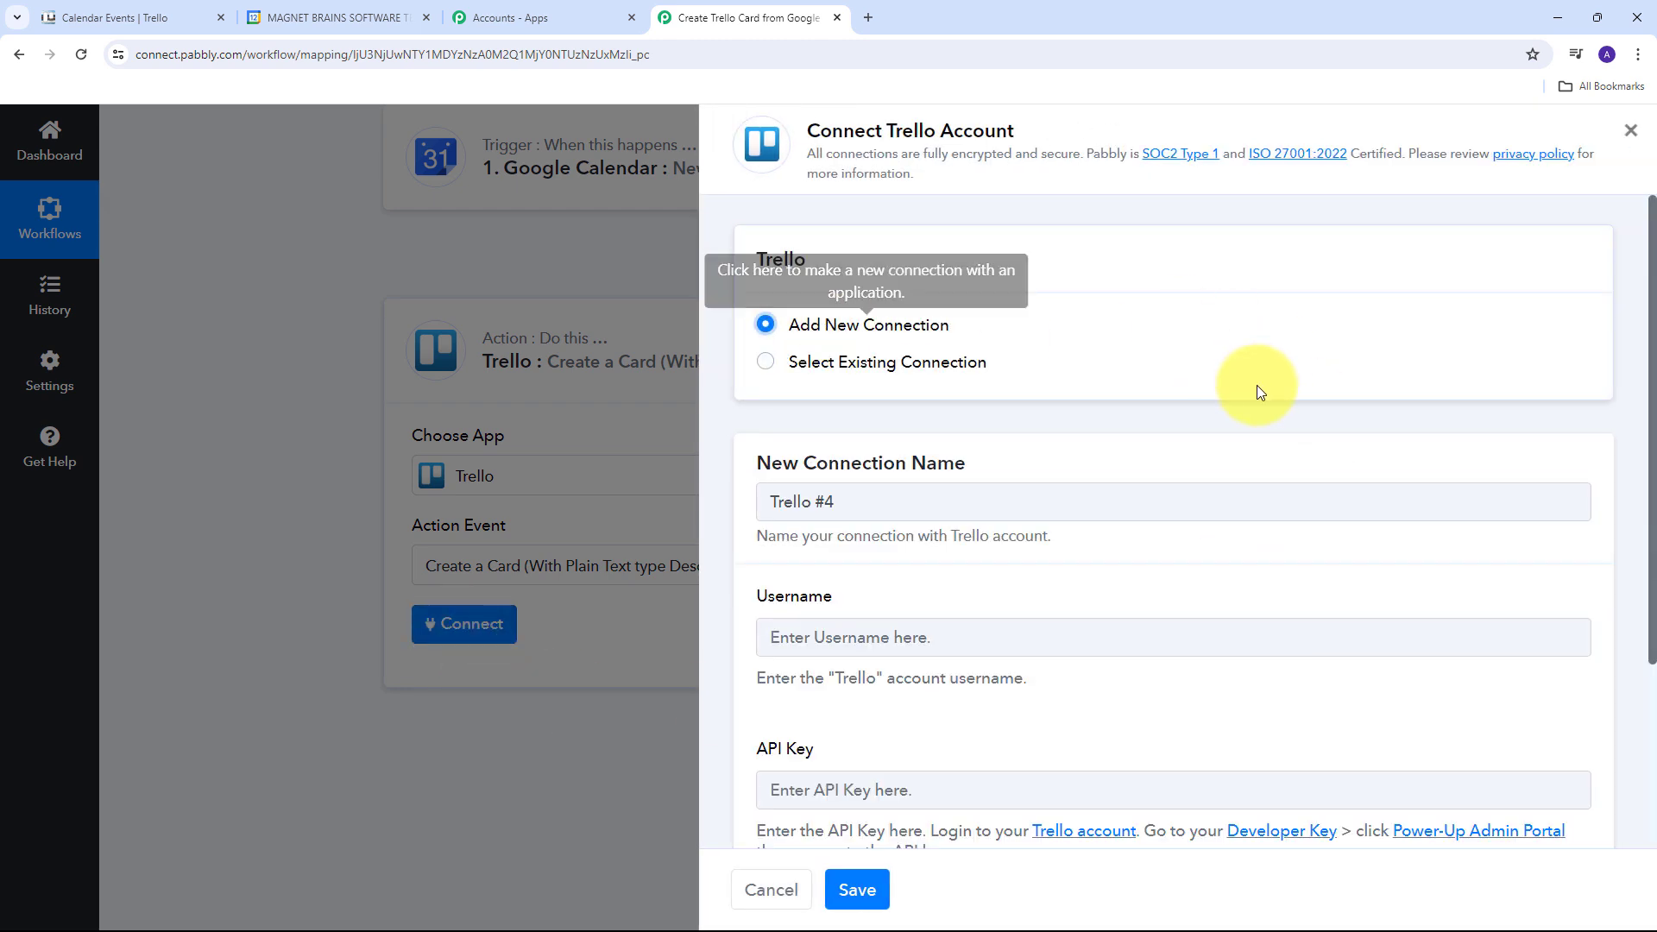
{"action": "scroll", "coordinate": [871, 455], "scroll_direction": "down", "scroll_amount": 3}
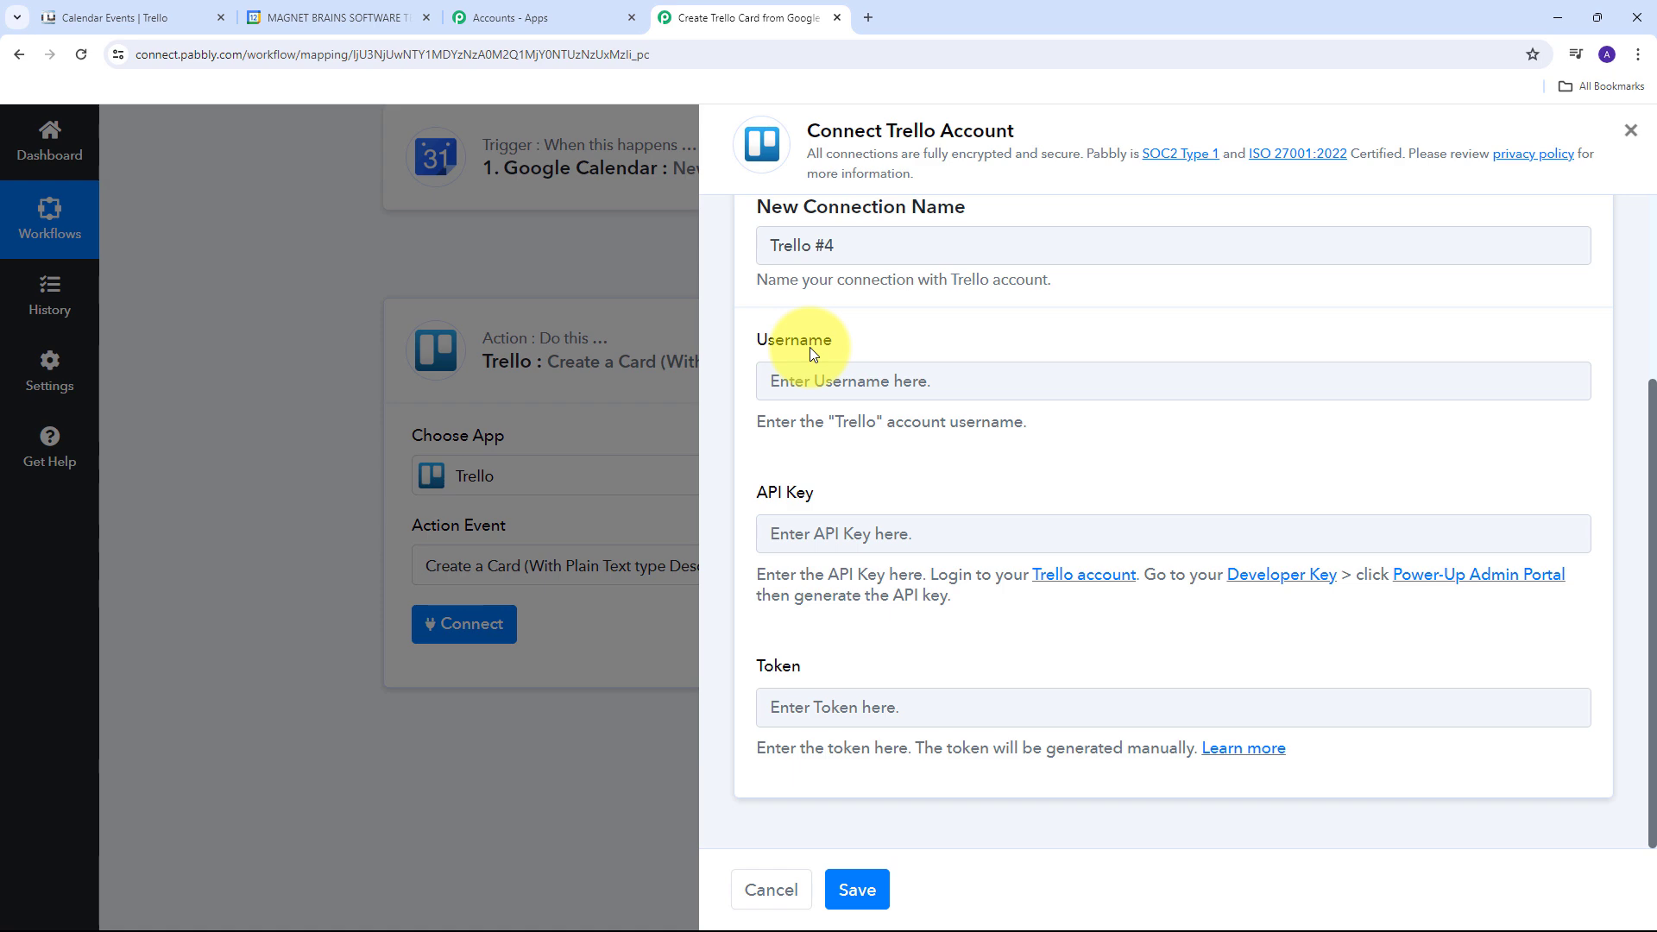
- Copy the account username from the Trello profile page and paste it into the new Pabbly Connect connection's Username field
{"action": "left_click", "coordinate": [154, 5]}
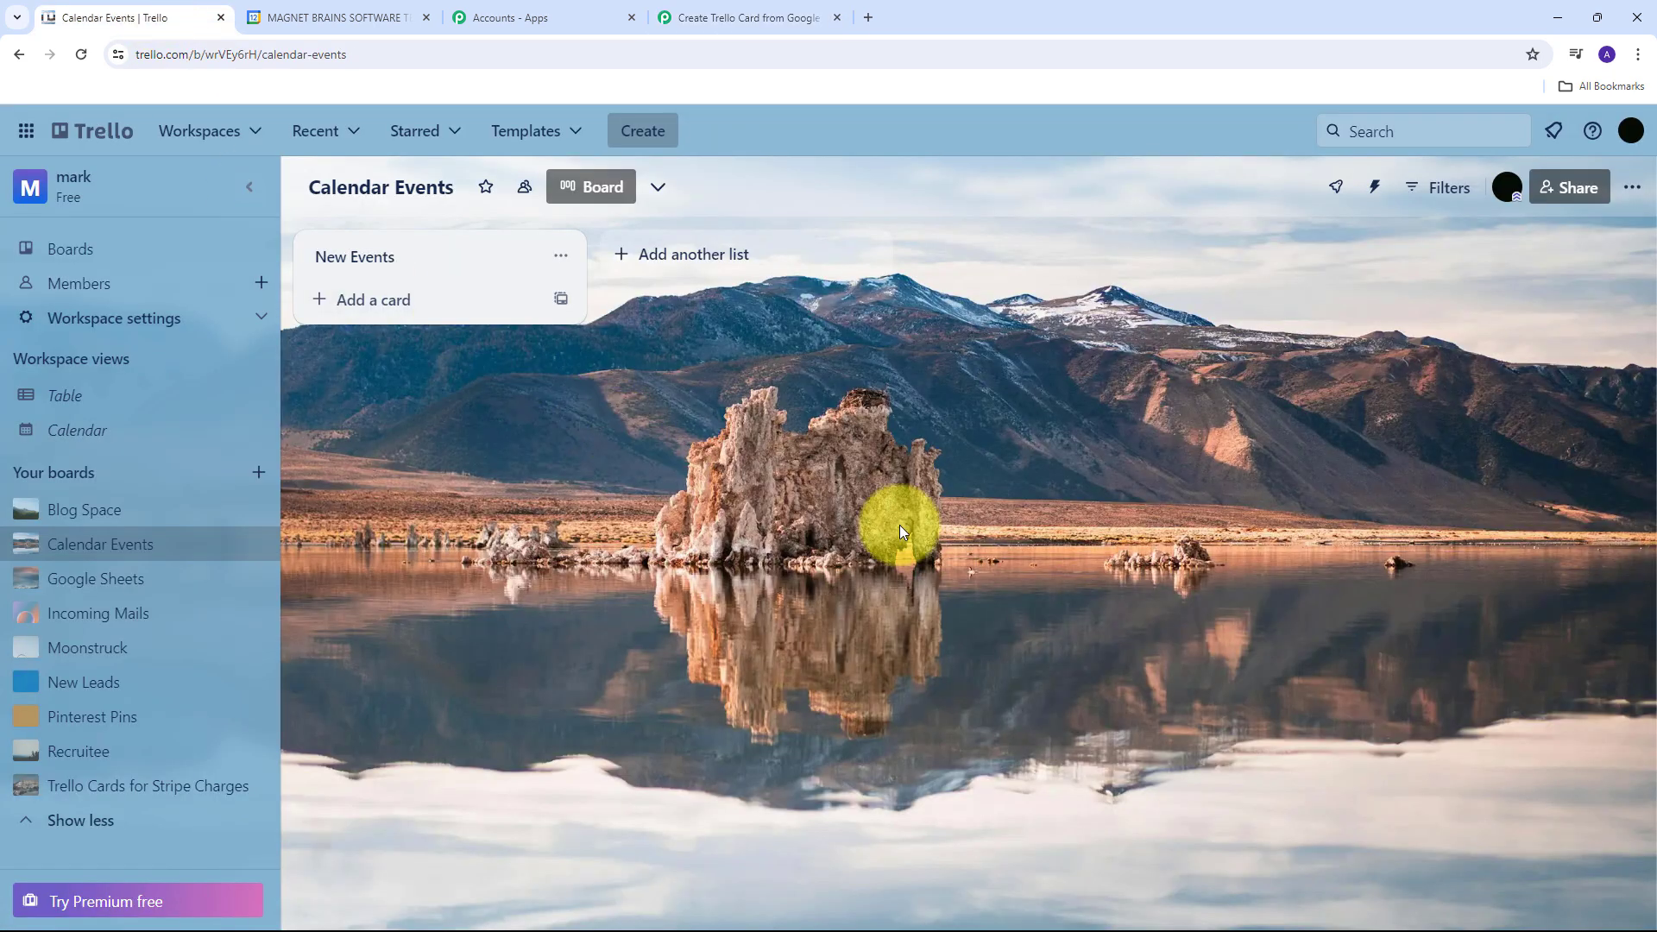
{"action": "left_click", "coordinate": [1630, 130]}
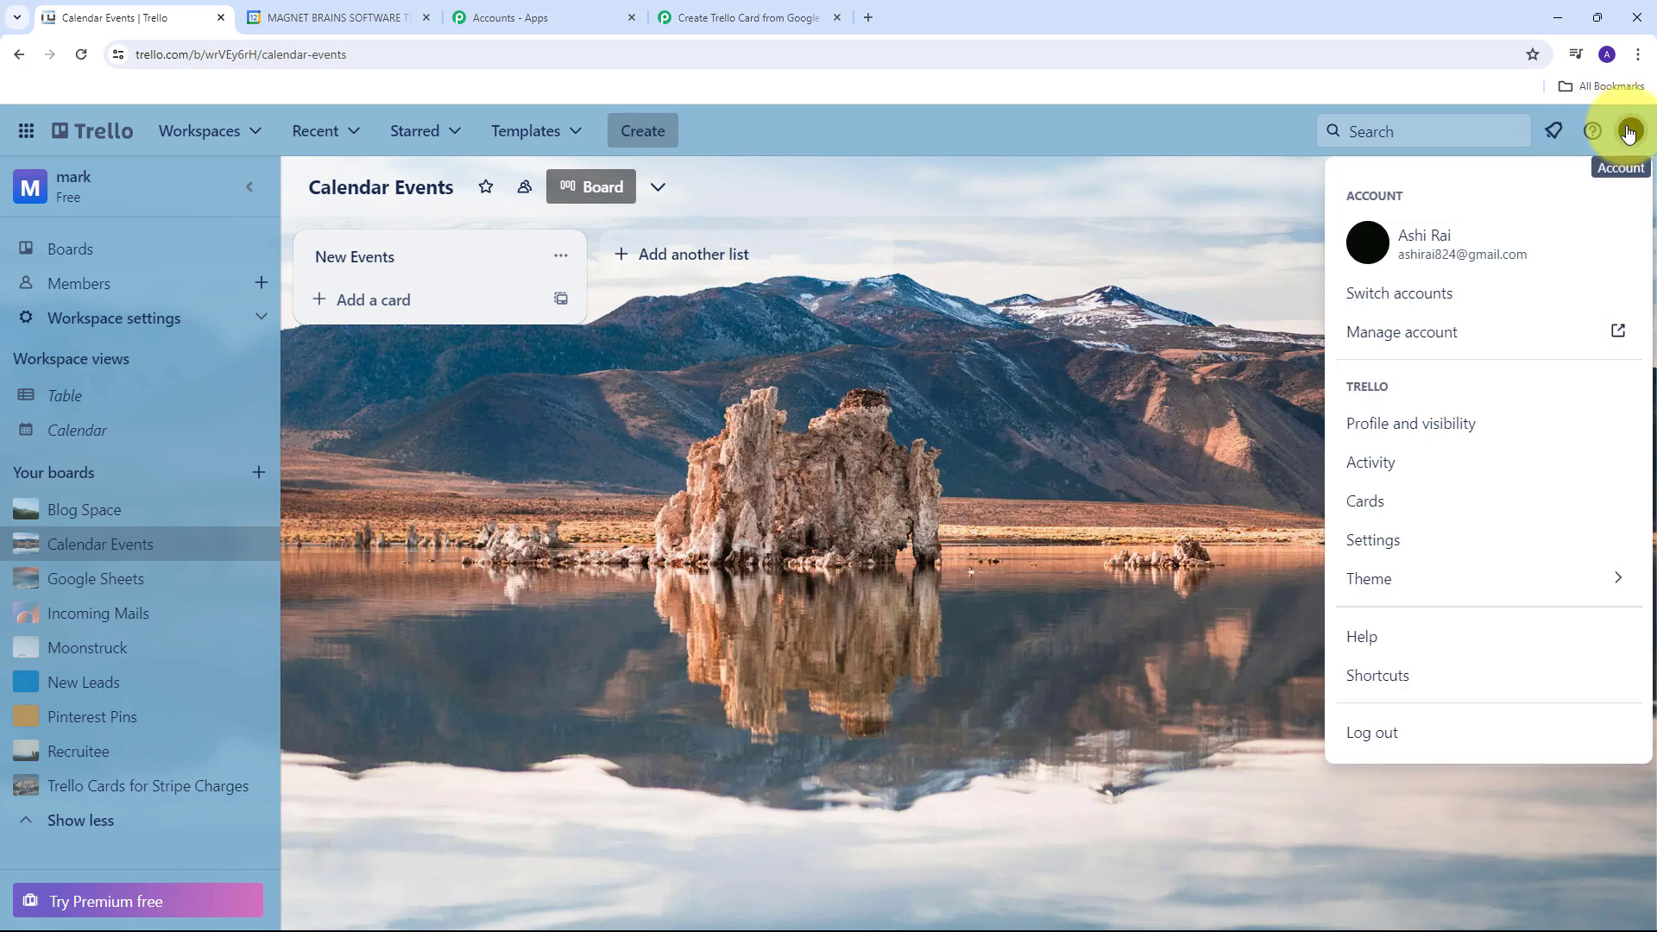
{"action": "left_click", "coordinate": [1412, 429]}
{"action": "scroll", "coordinate": [1015, 381], "scroll_direction": "down", "scroll_amount": 3}
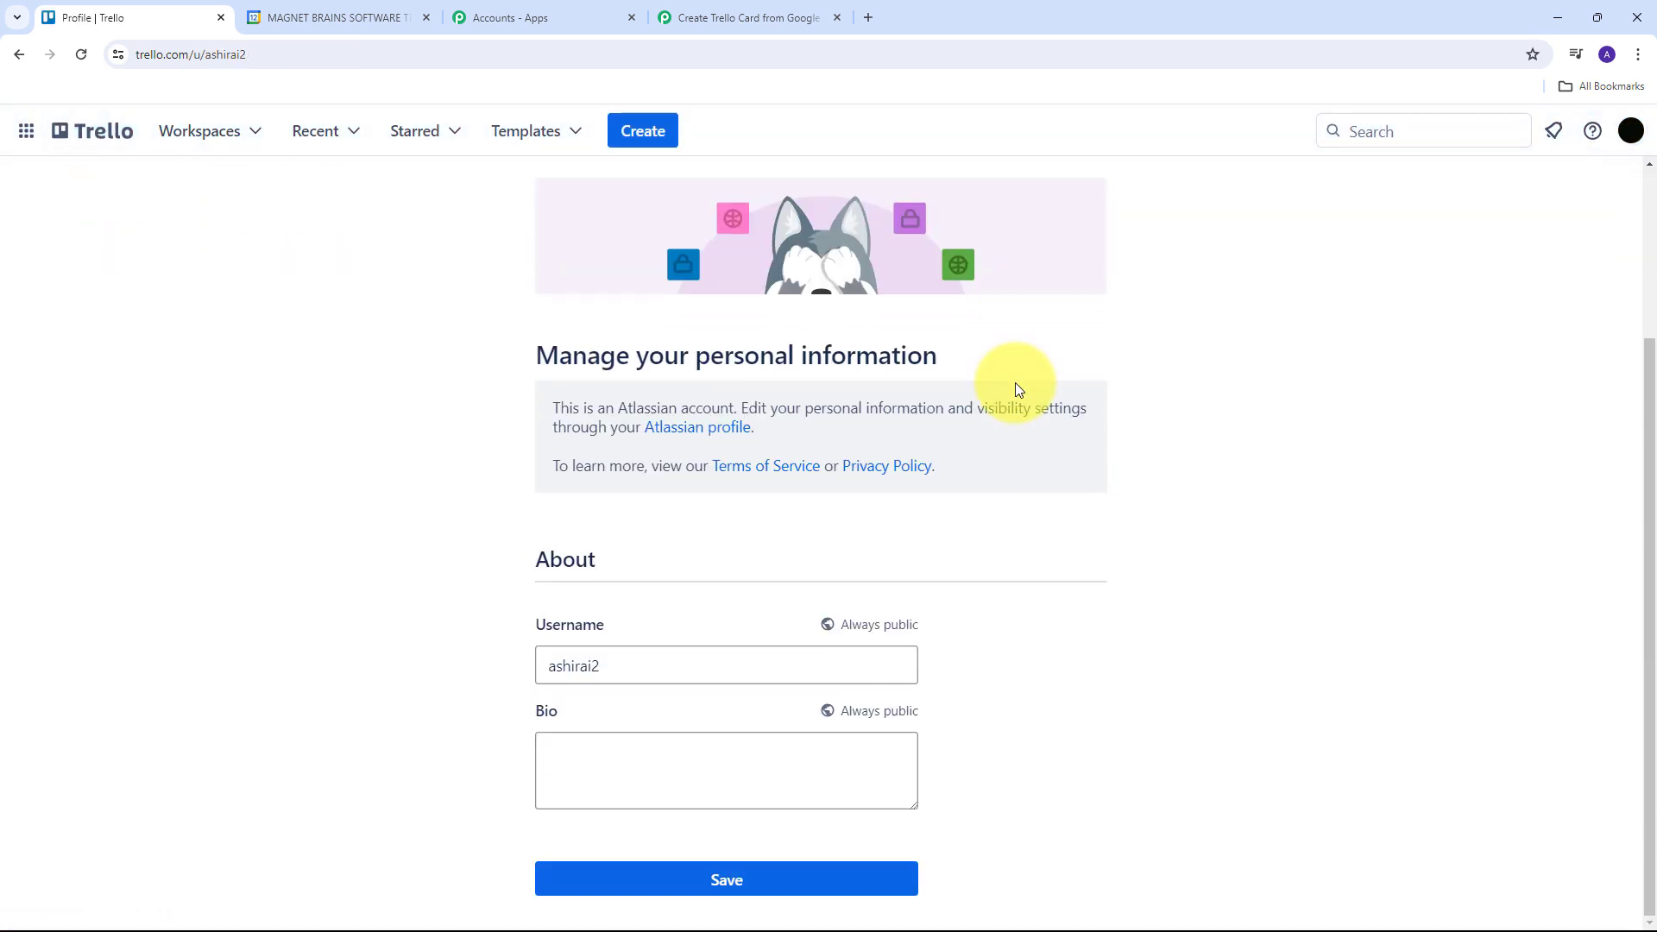
{"action": "left_click", "coordinate": [625, 663]}
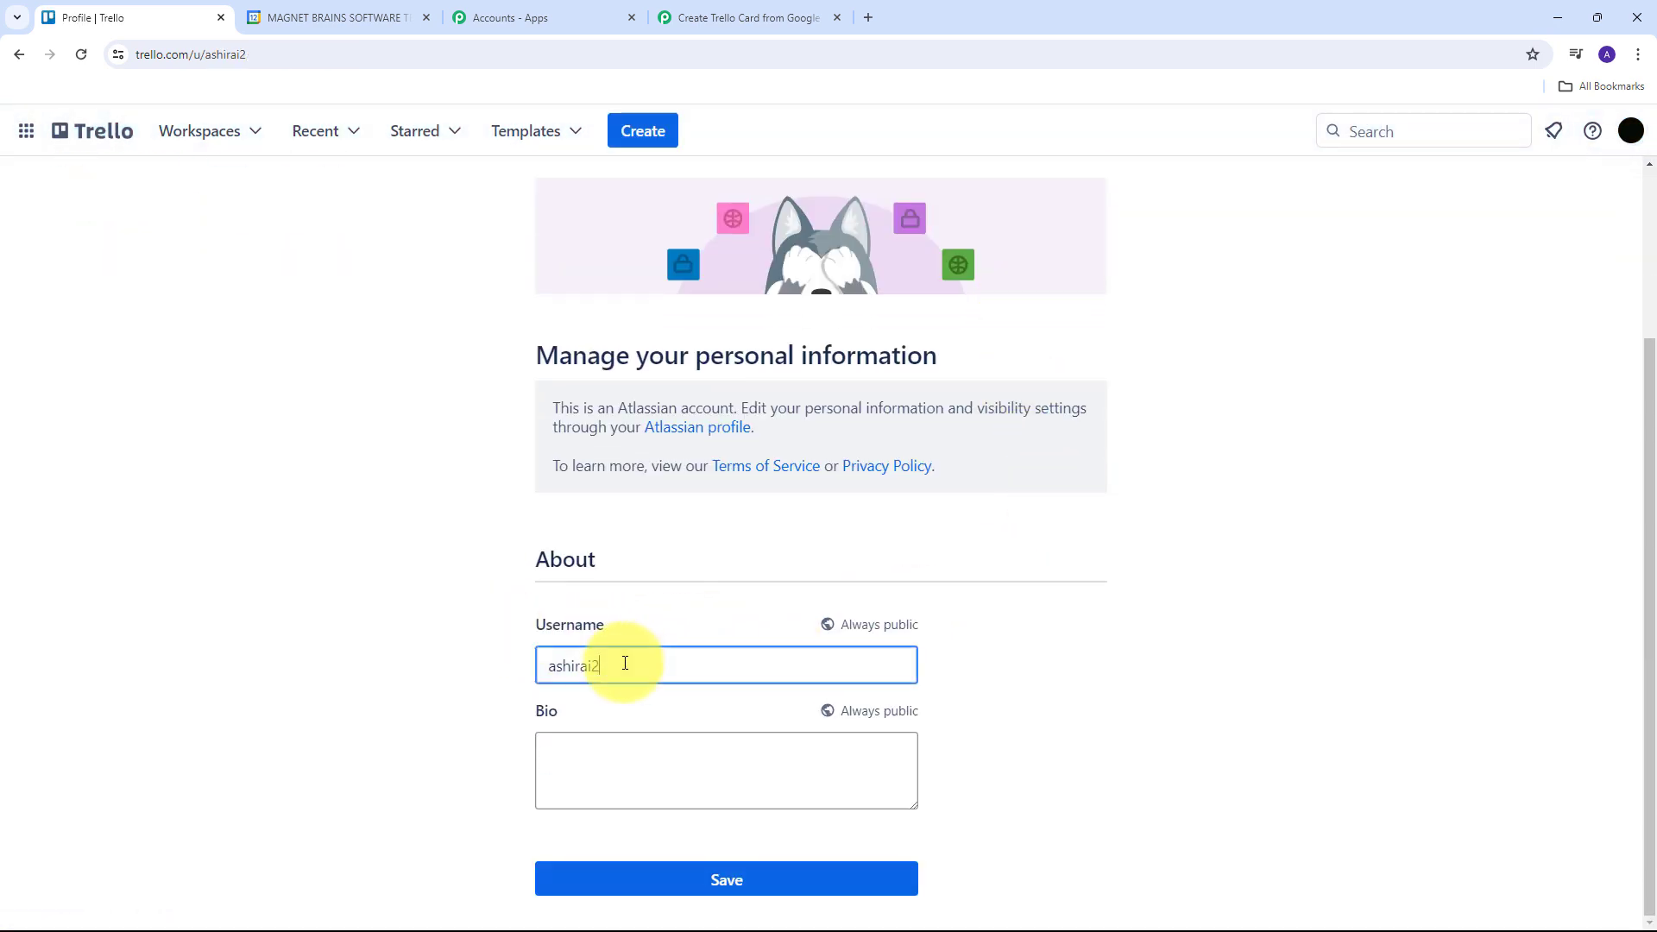
{"action": "left_click_drag", "start_coordinate": [625, 663], "coordinate": [532, 682]}
{"action": "key", "text": "ctrl+c"}
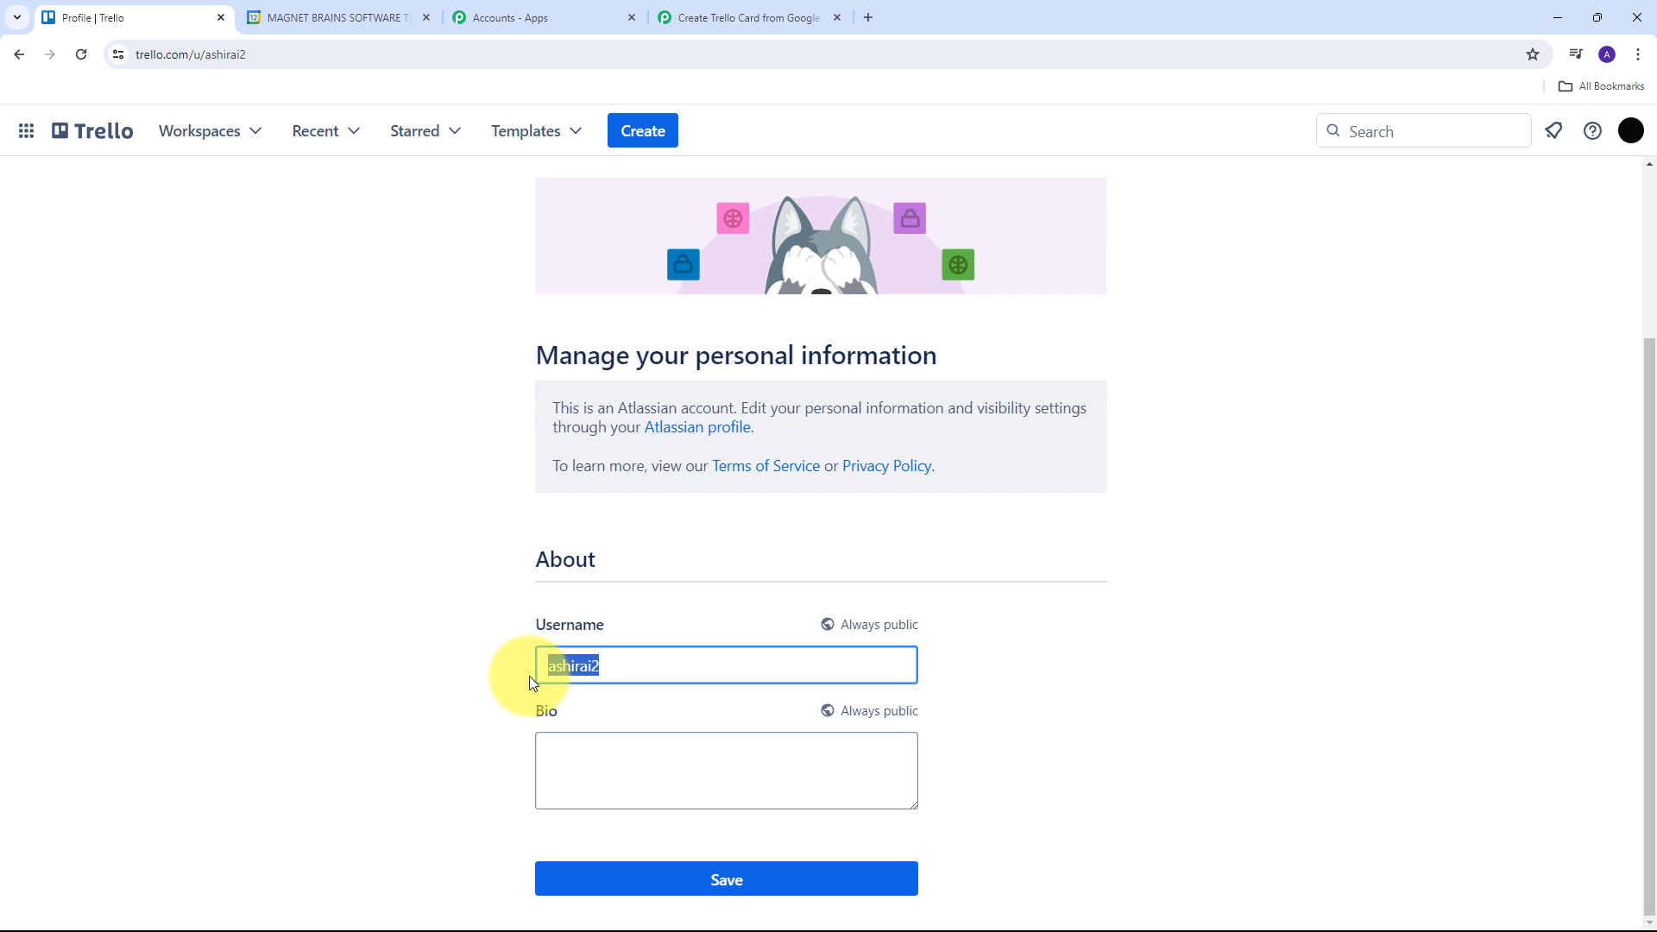
{"action": "left_click", "coordinate": [740, 17]}
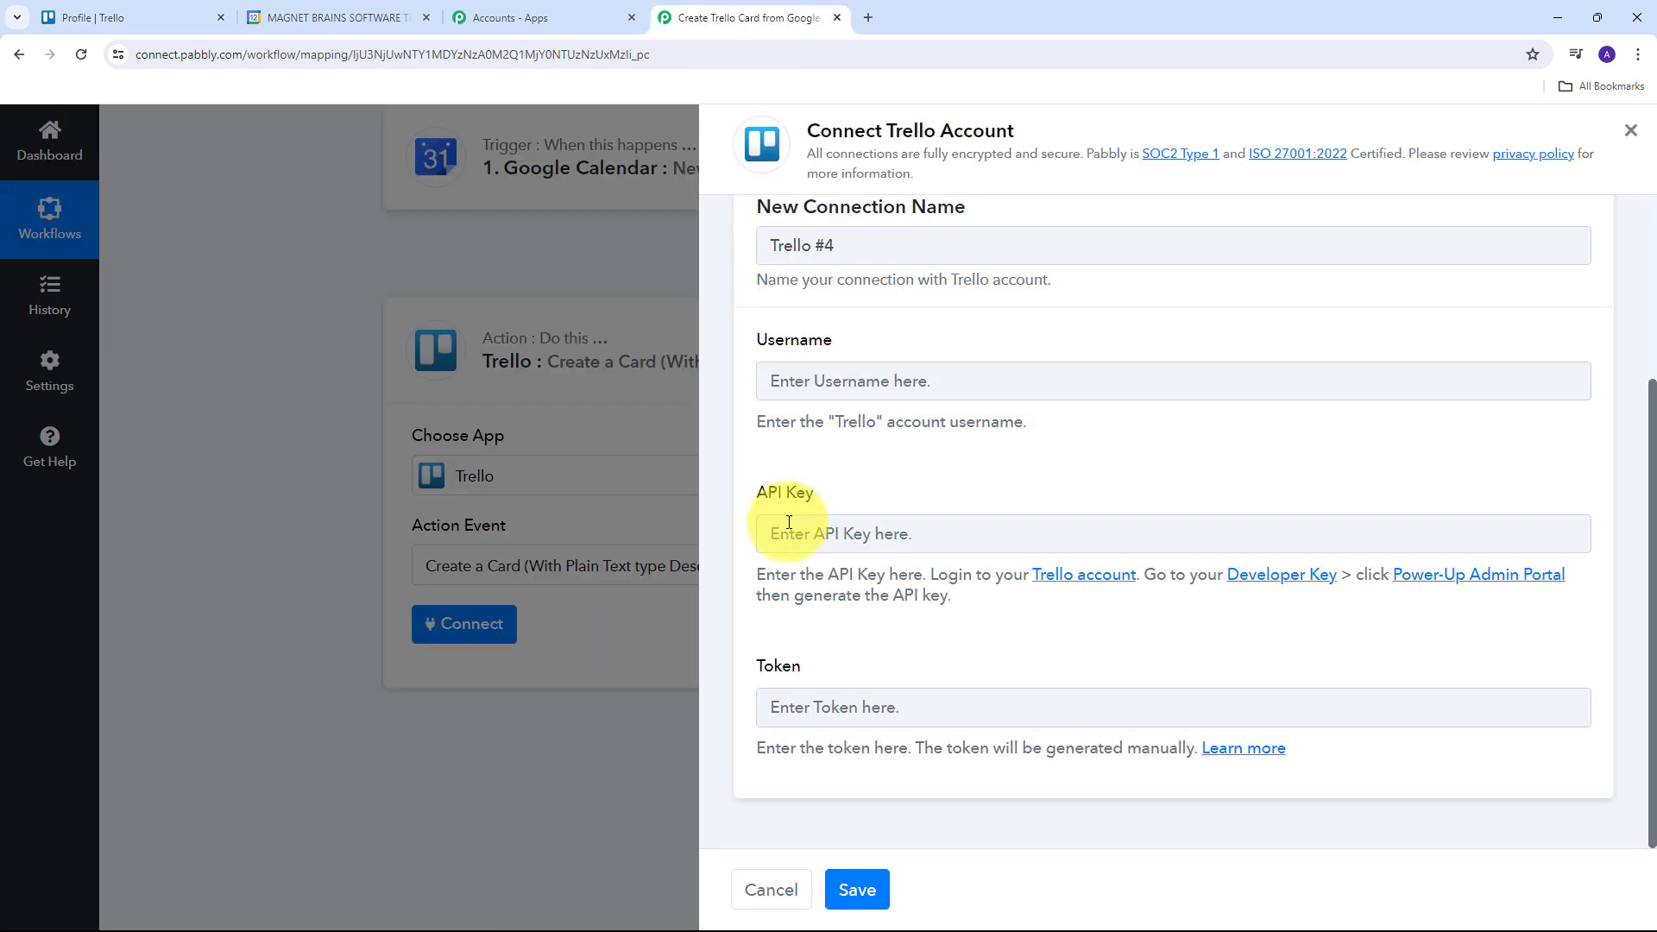
{"action": "left_click", "coordinate": [800, 388]}
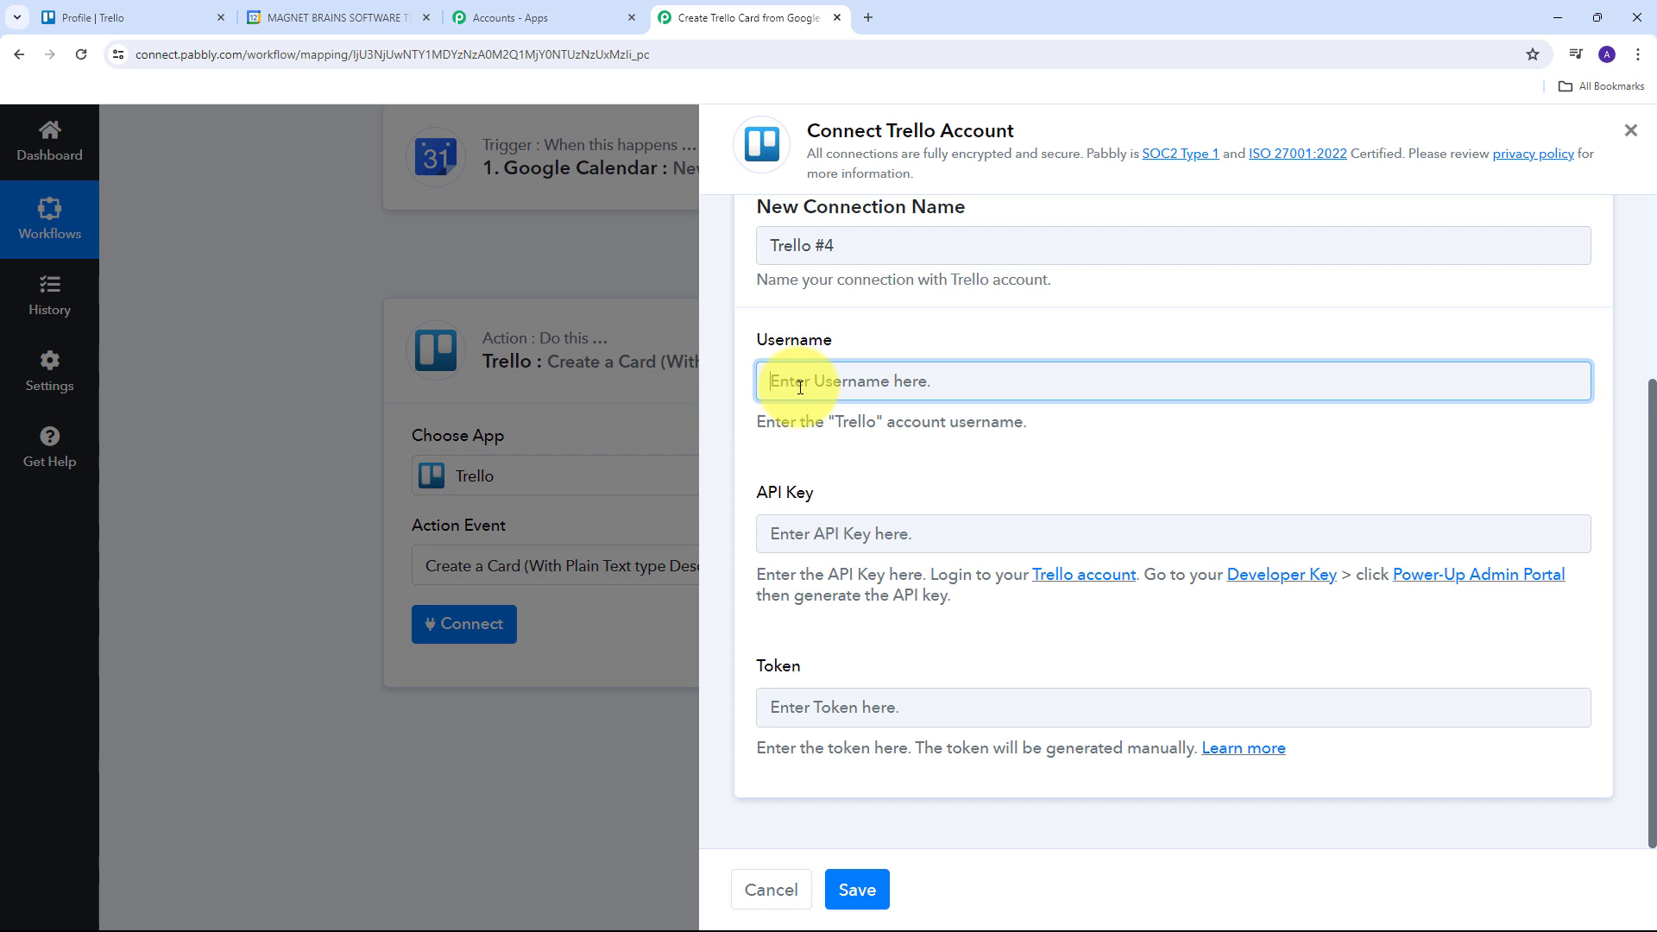
{"action": "key", "text": "ctrl+v"}
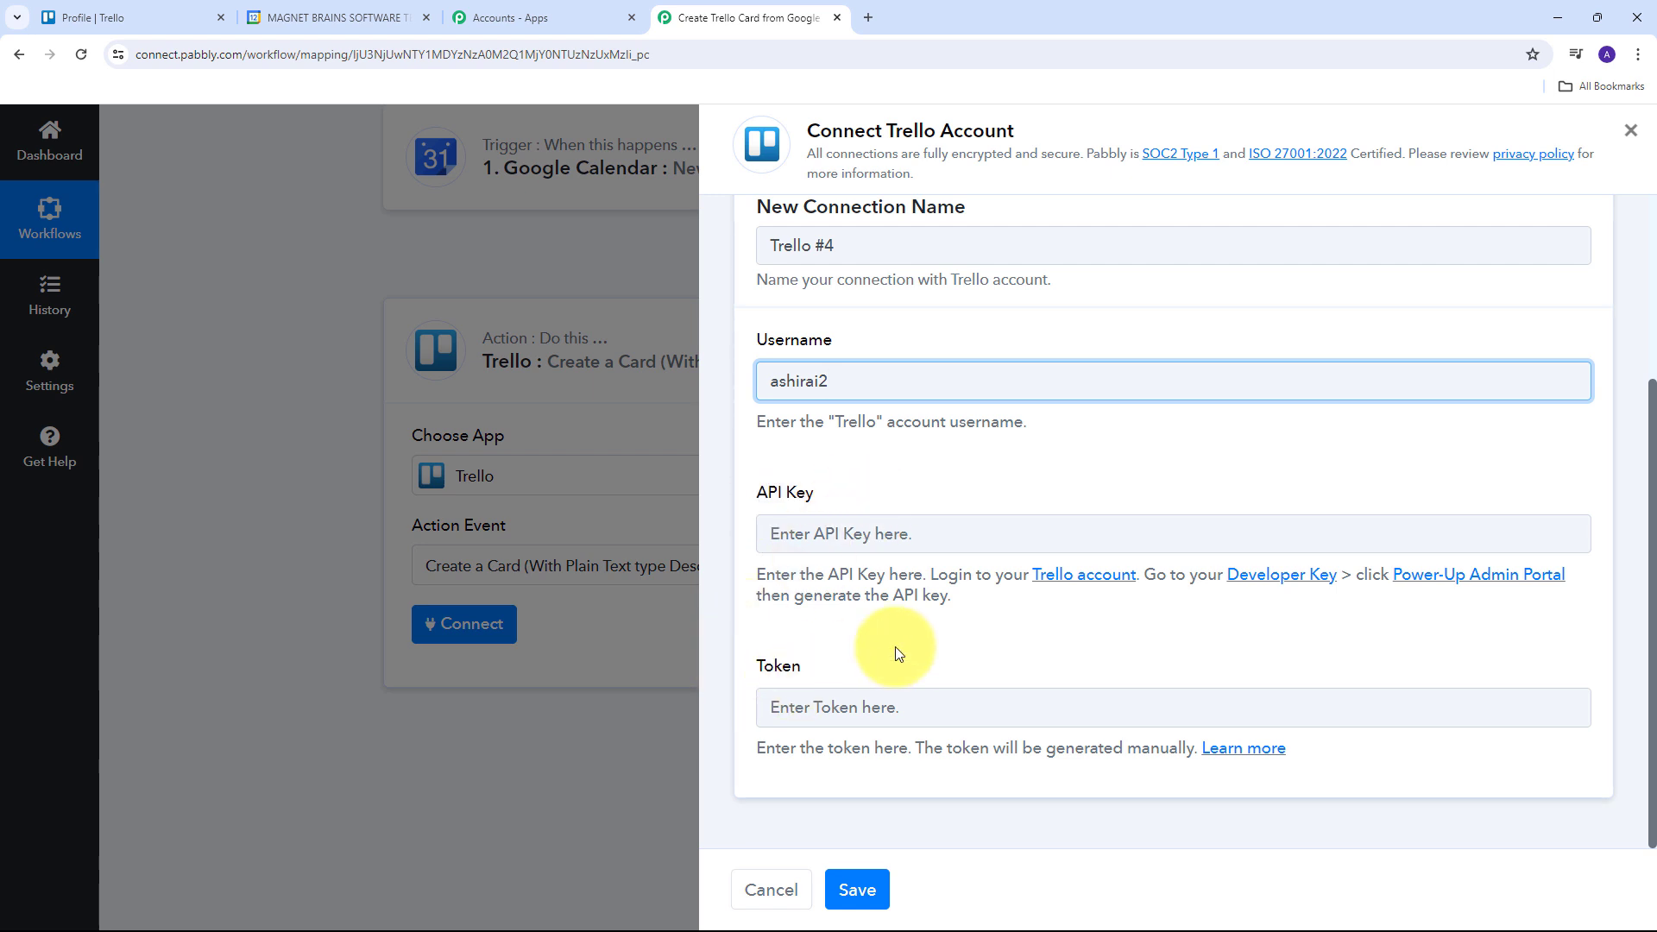
- Open Trello's Developer Key page, copy the personal key and paste it into the connection's API Key field
{"action": "left_click", "coordinate": [1269, 585]}
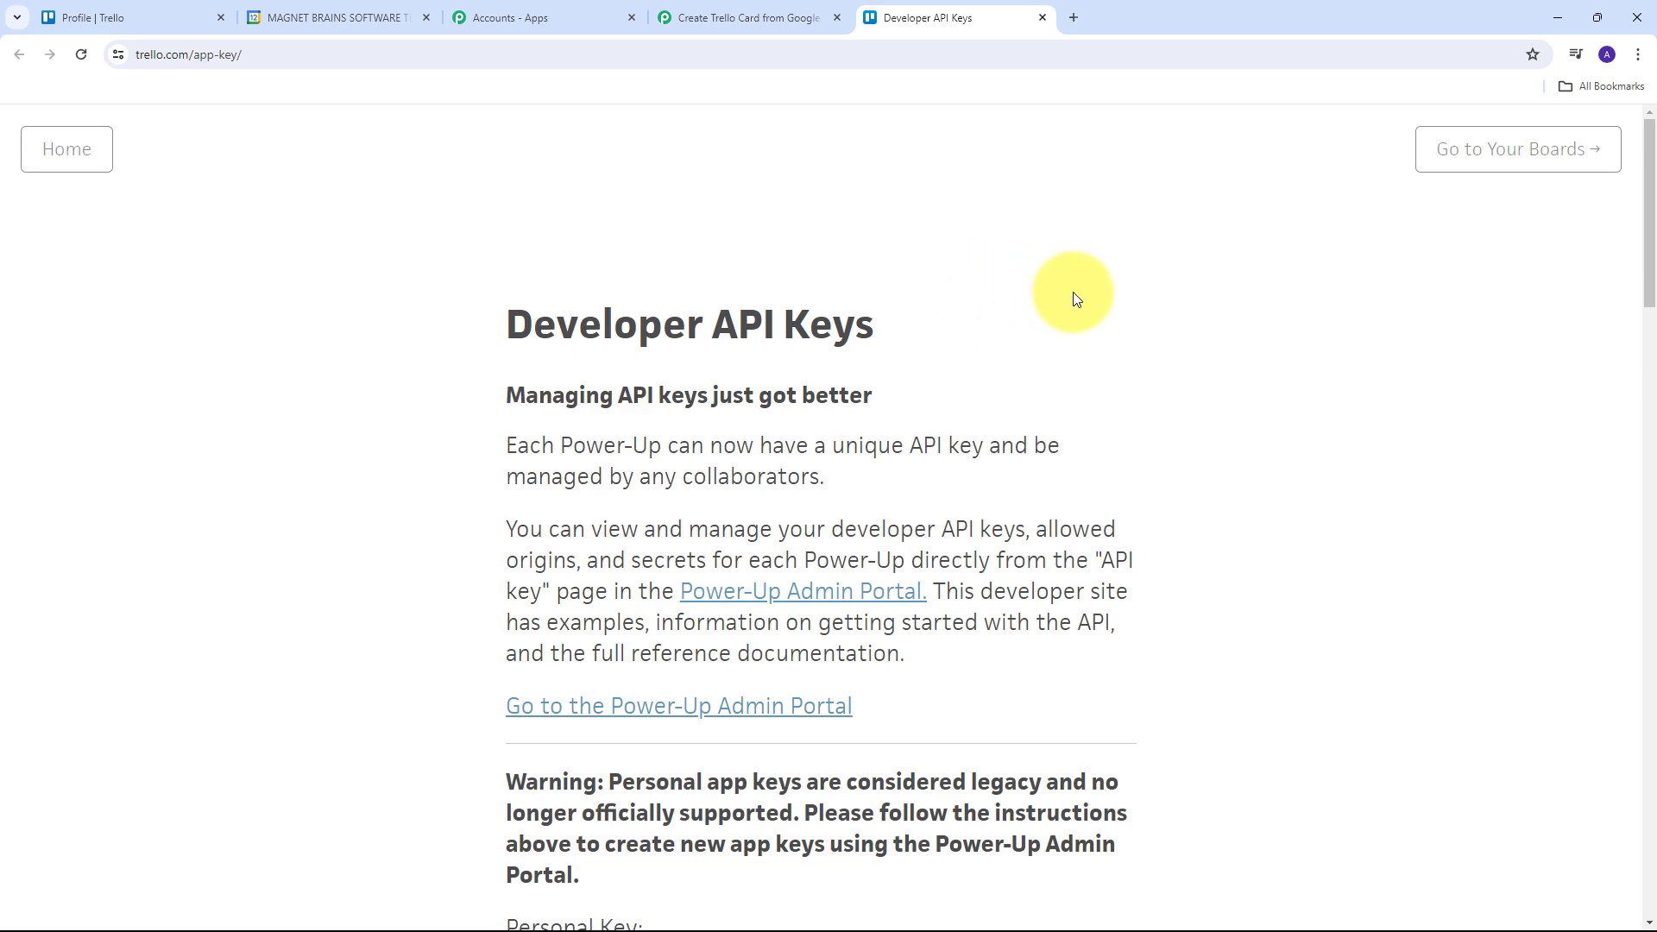
{"action": "scroll", "coordinate": [1073, 292], "scroll_direction": "down", "scroll_amount": 6}
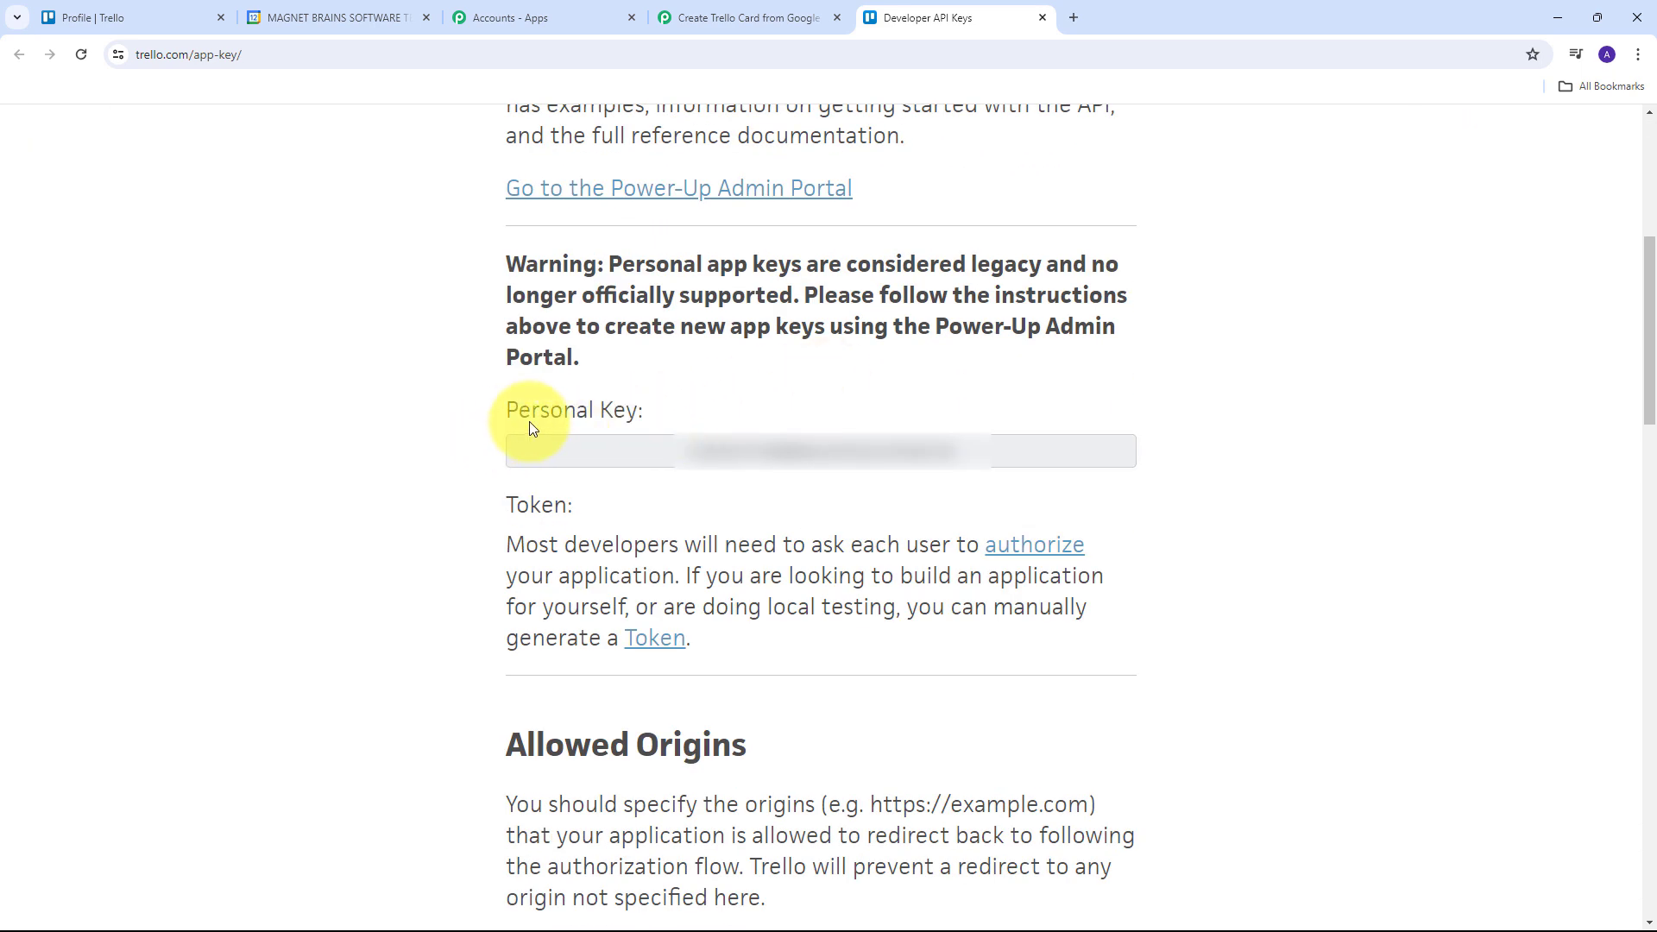
{"action": "left_click_drag", "start_coordinate": [682, 451], "coordinate": [1024, 463]}
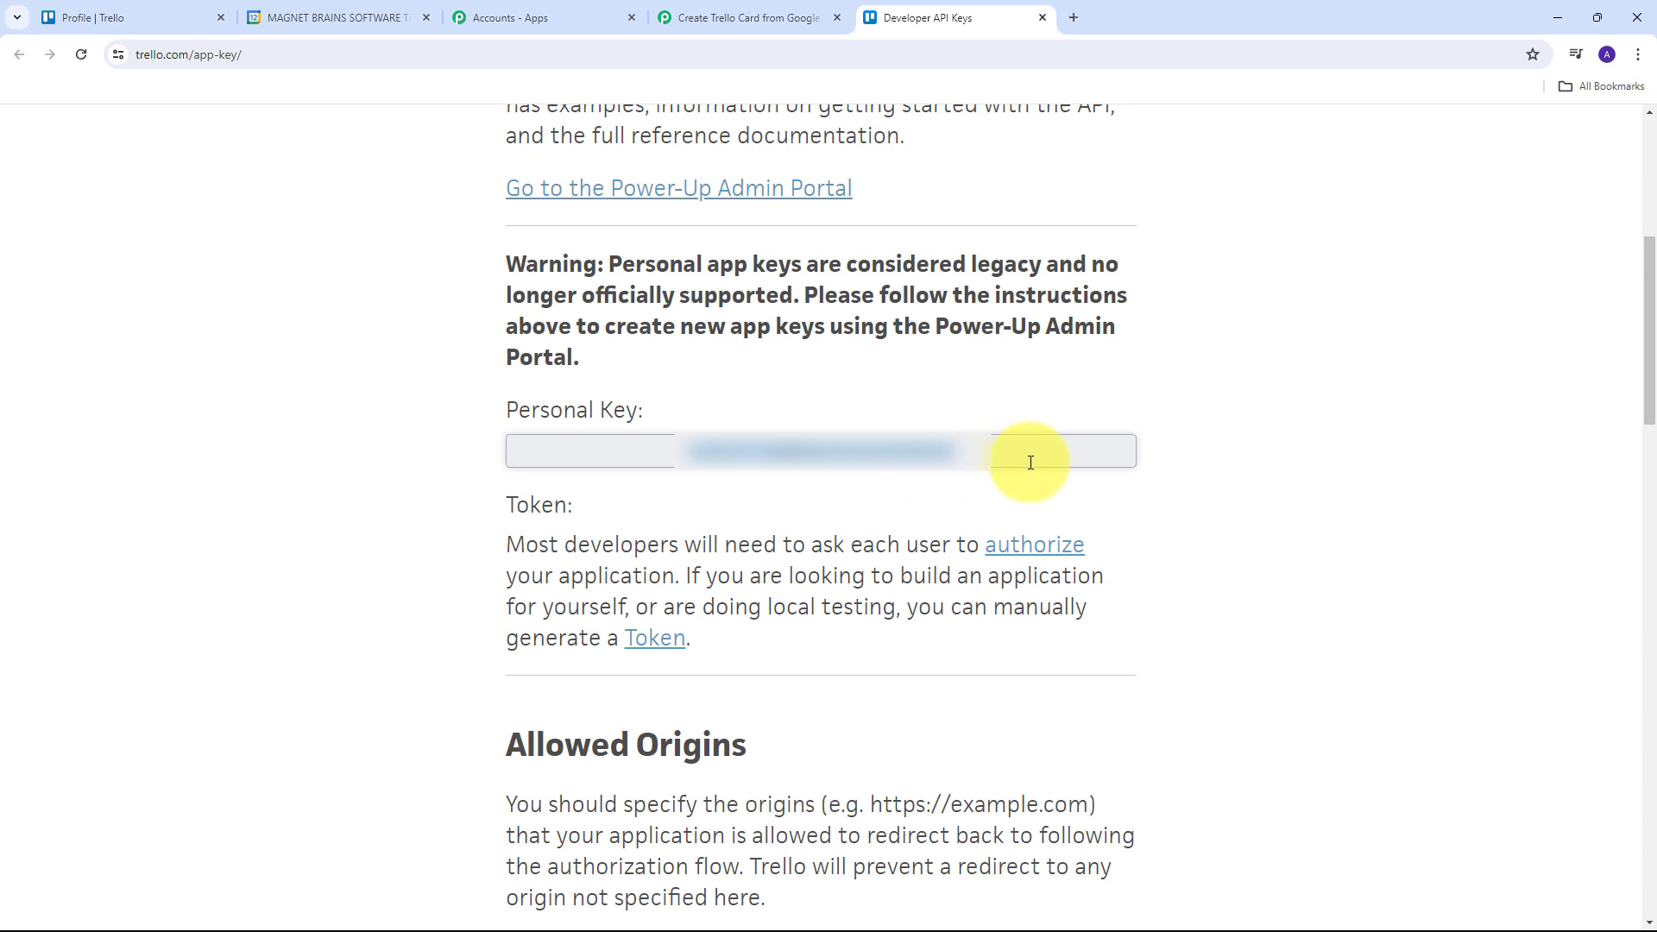
{"action": "left_click", "coordinate": [703, 18]}
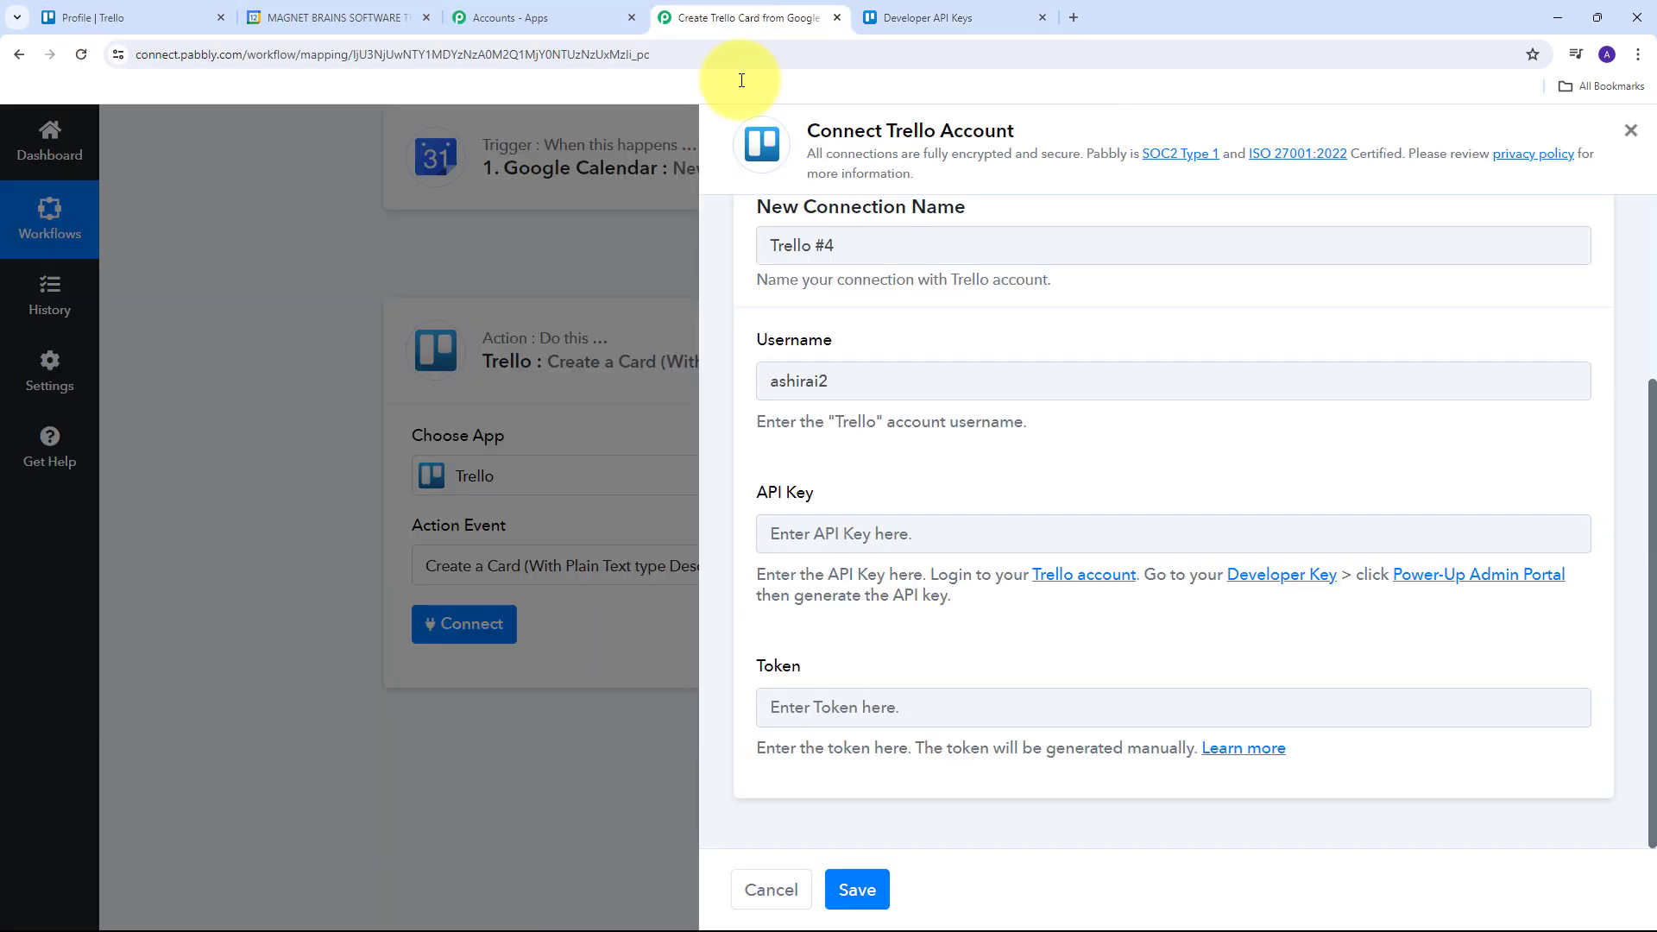
{"action": "left_click", "coordinate": [832, 534]}
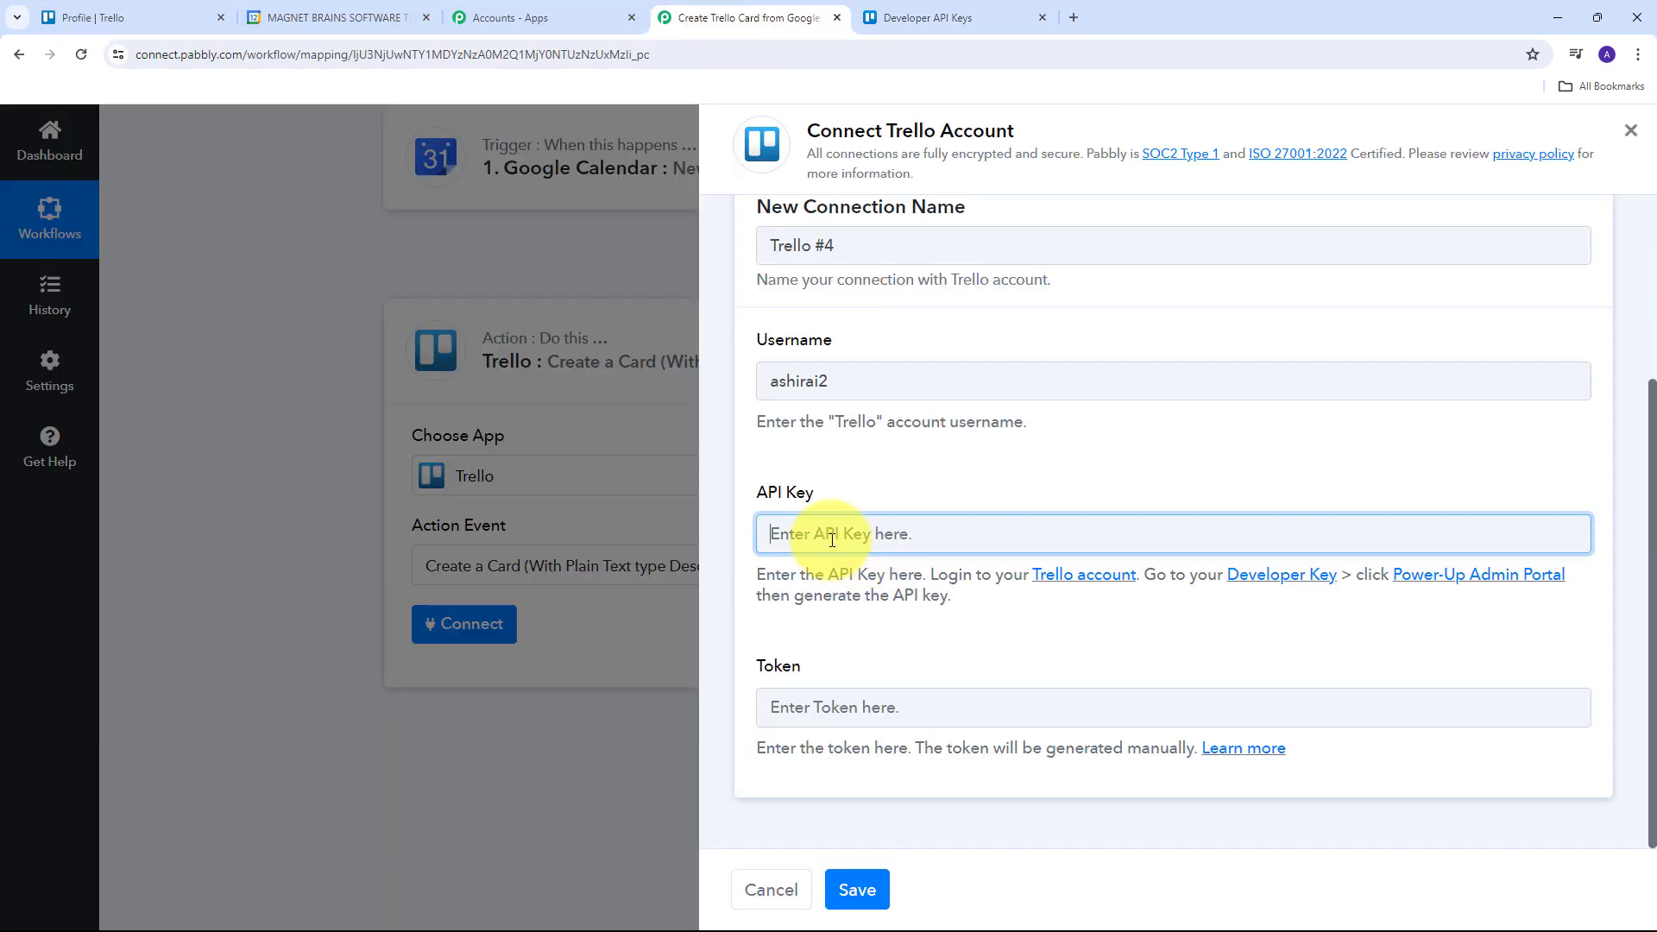
{"action": "key", "text": "ctrl+v"}
{"action": "left_click", "coordinate": [857, 476]}
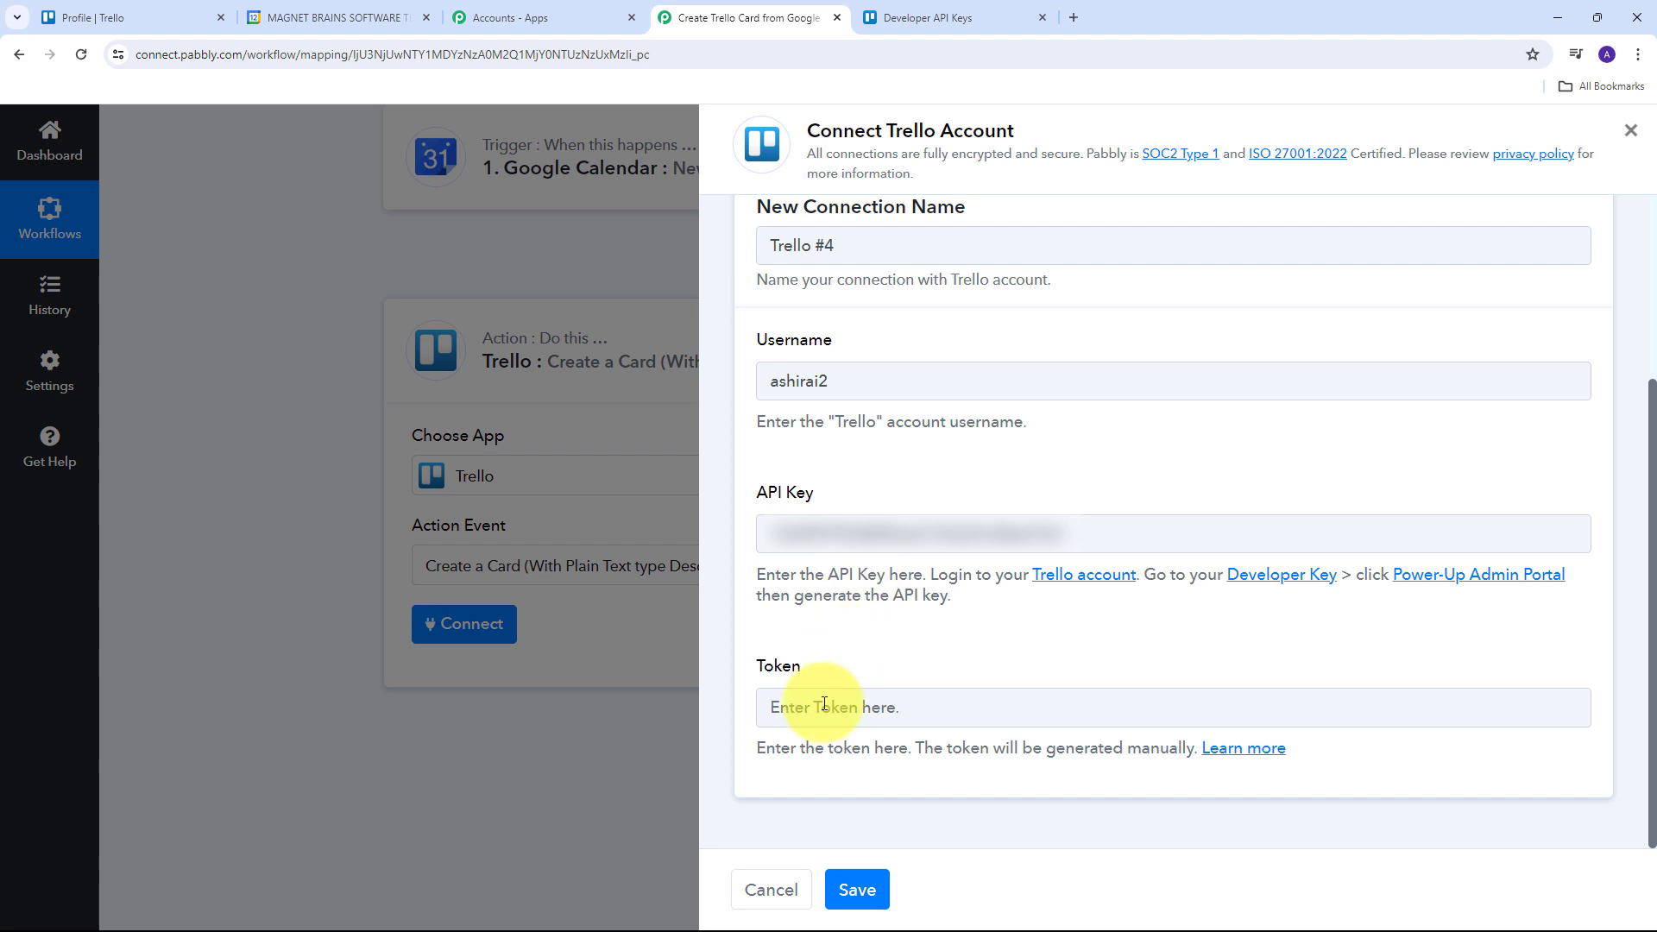
- On Trello's Developer API Keys page, request a manual token, allow Server Token access to the account and copy the token
{"action": "left_click", "coordinate": [906, 26]}
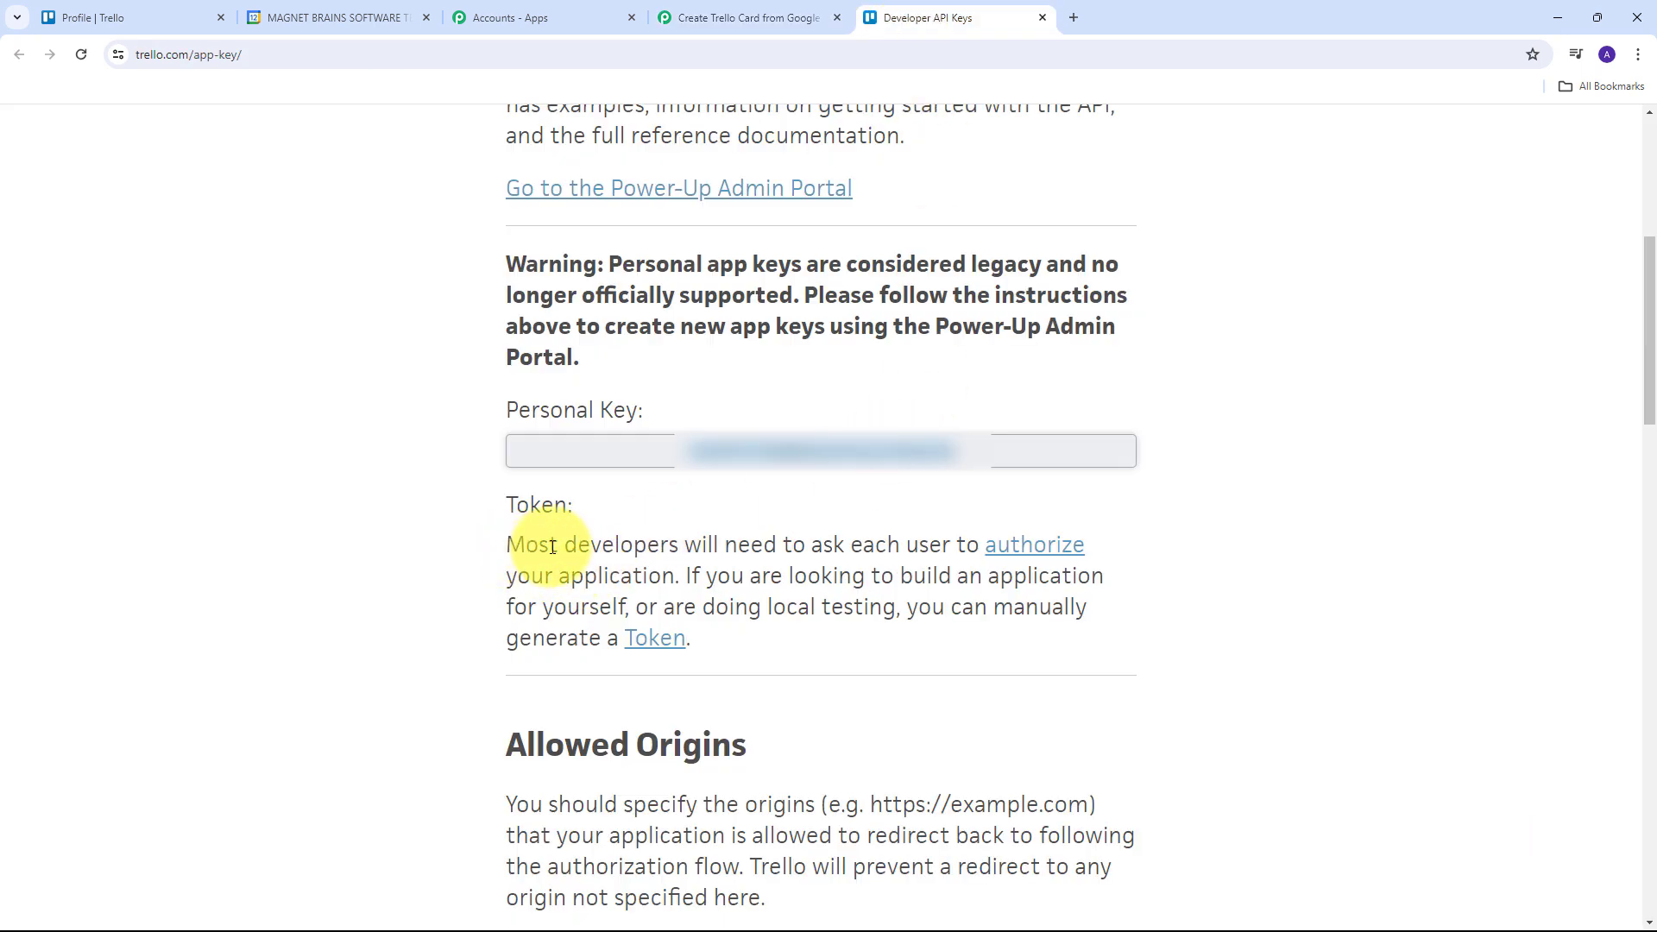
{"action": "left_click", "coordinate": [658, 640]}
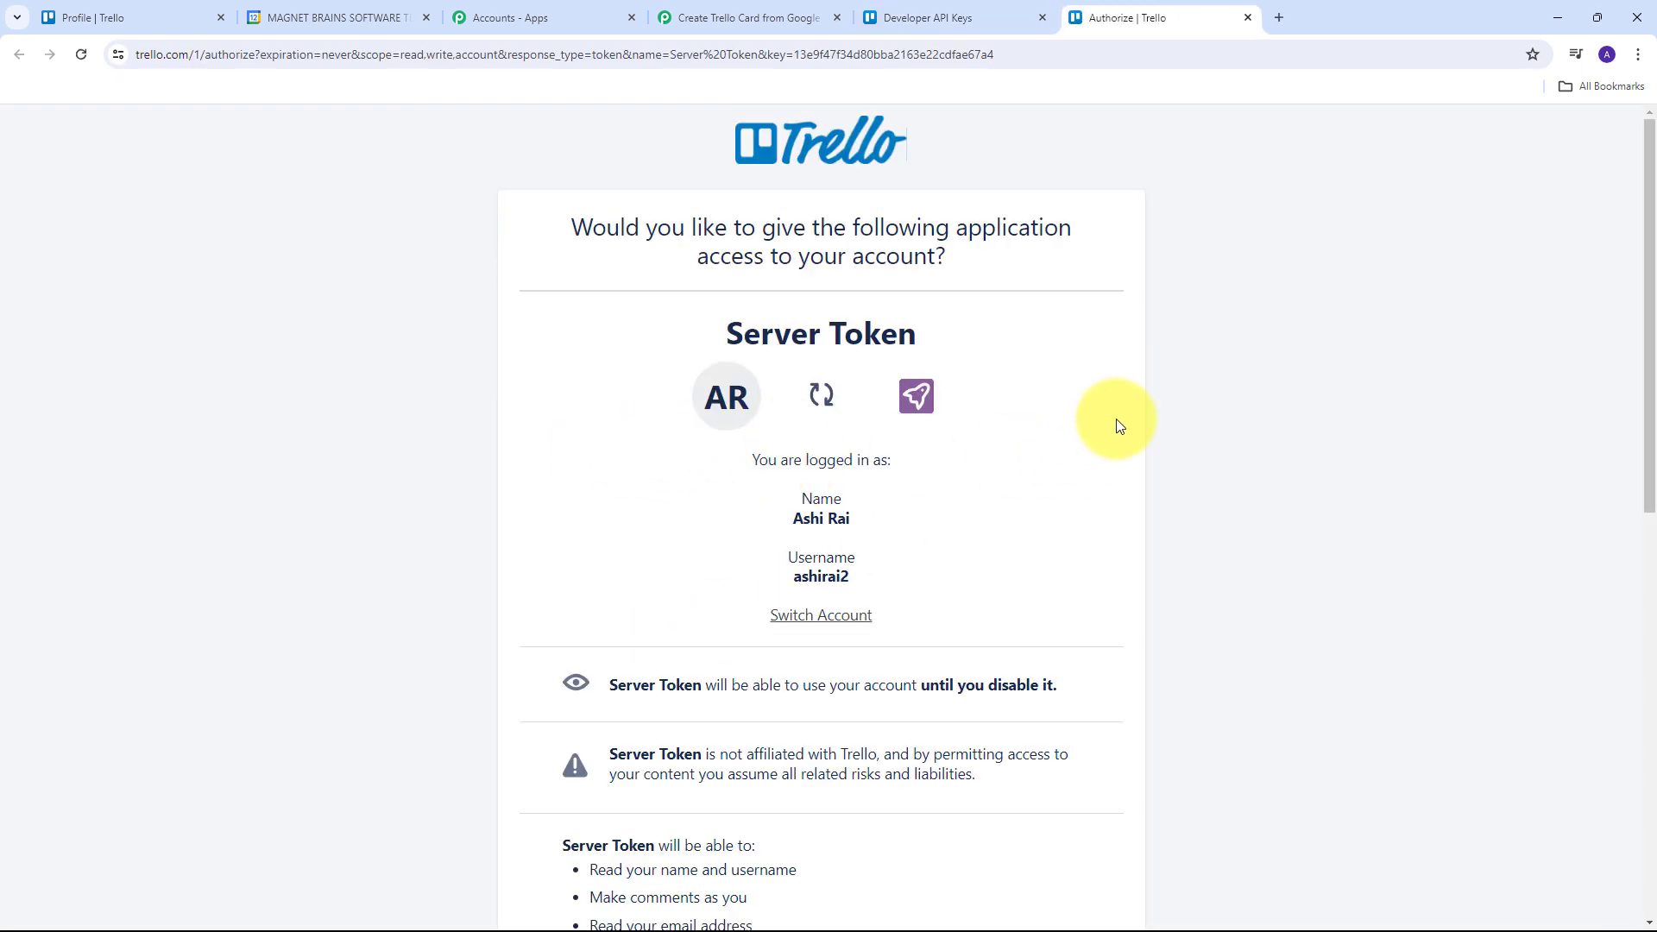
{"action": "scroll", "coordinate": [1115, 426], "scroll_direction": "down", "scroll_amount": 10}
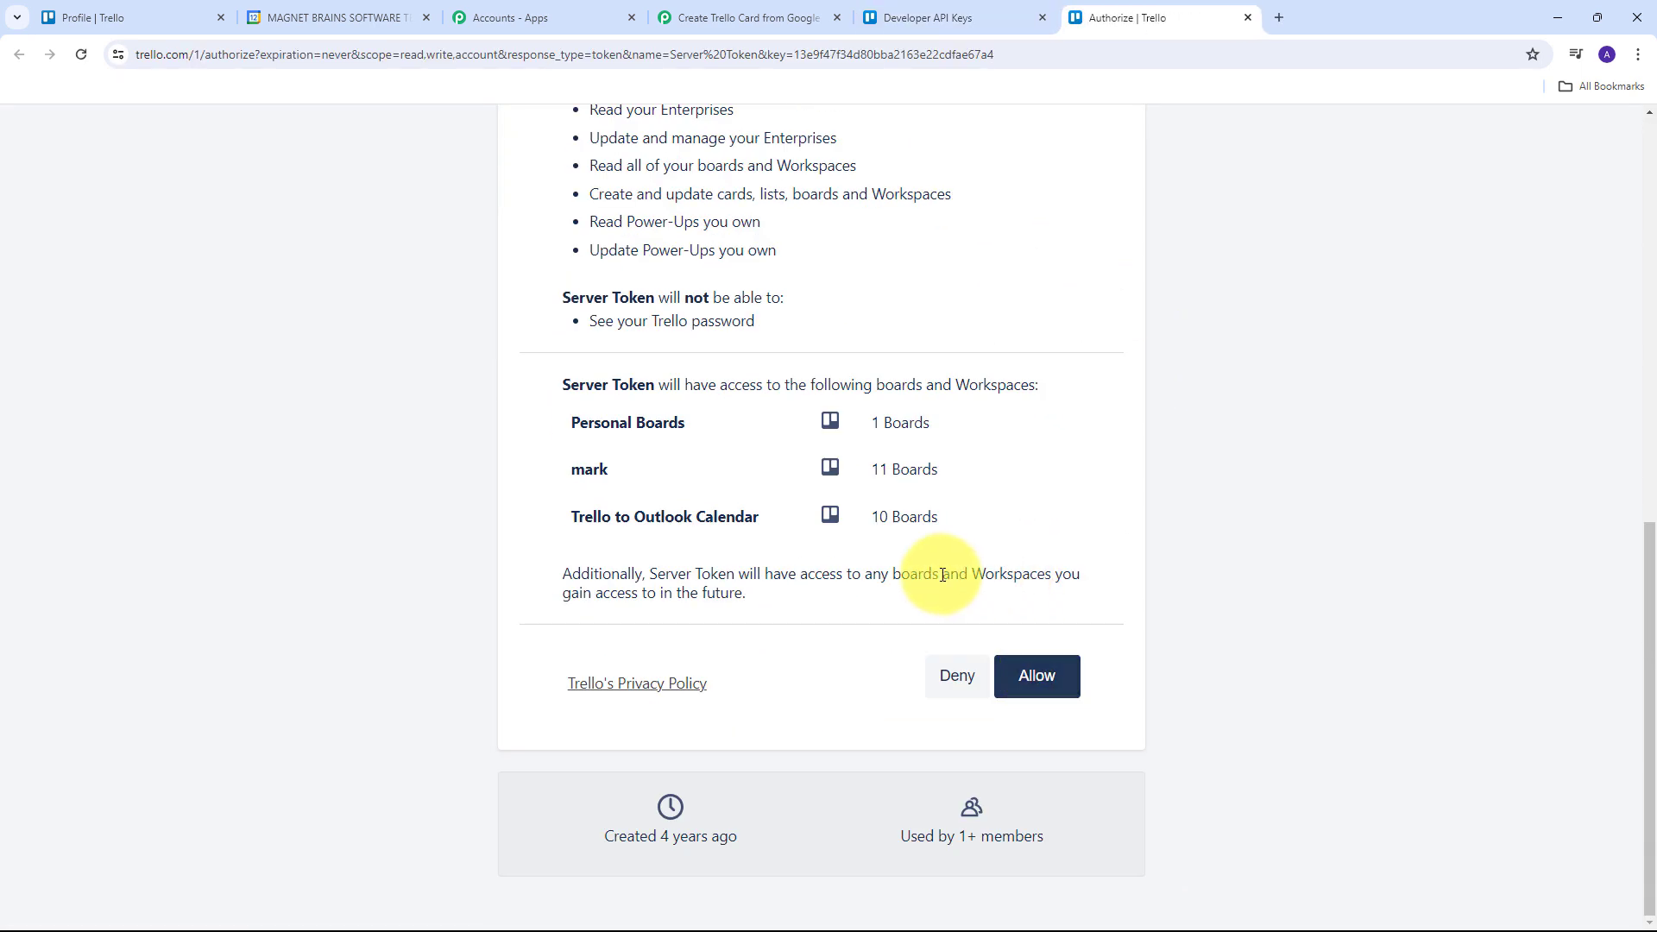
{"action": "left_click", "coordinate": [1046, 682]}
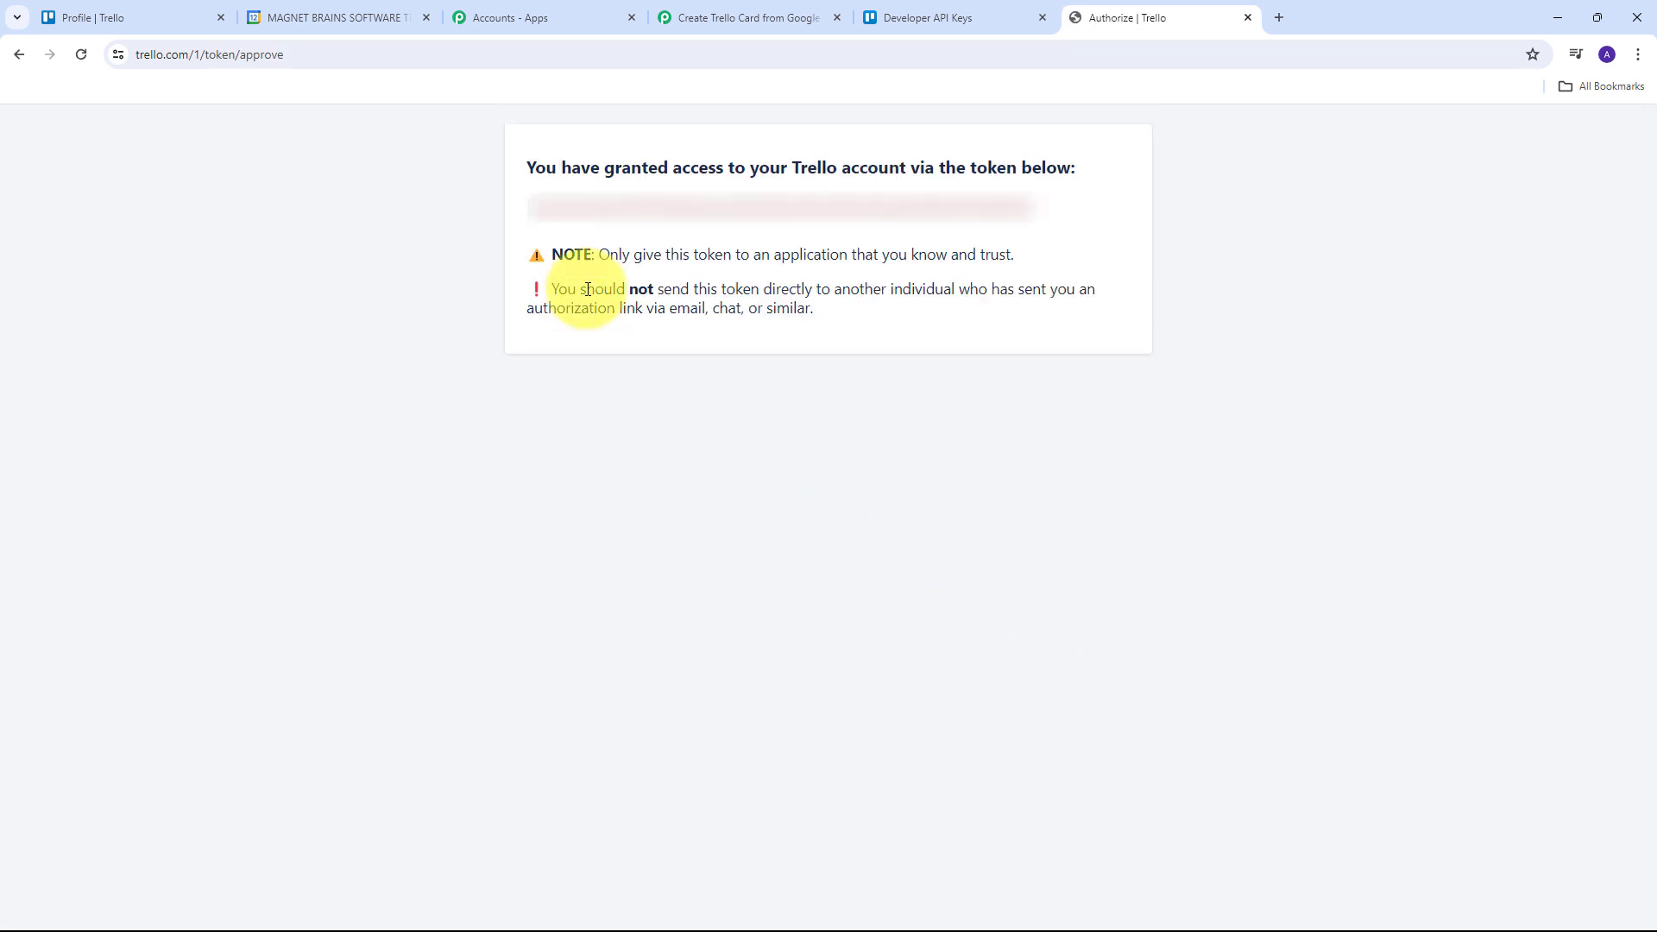
{"action": "left_click_drag", "start_coordinate": [532, 208], "coordinate": [1035, 211]}
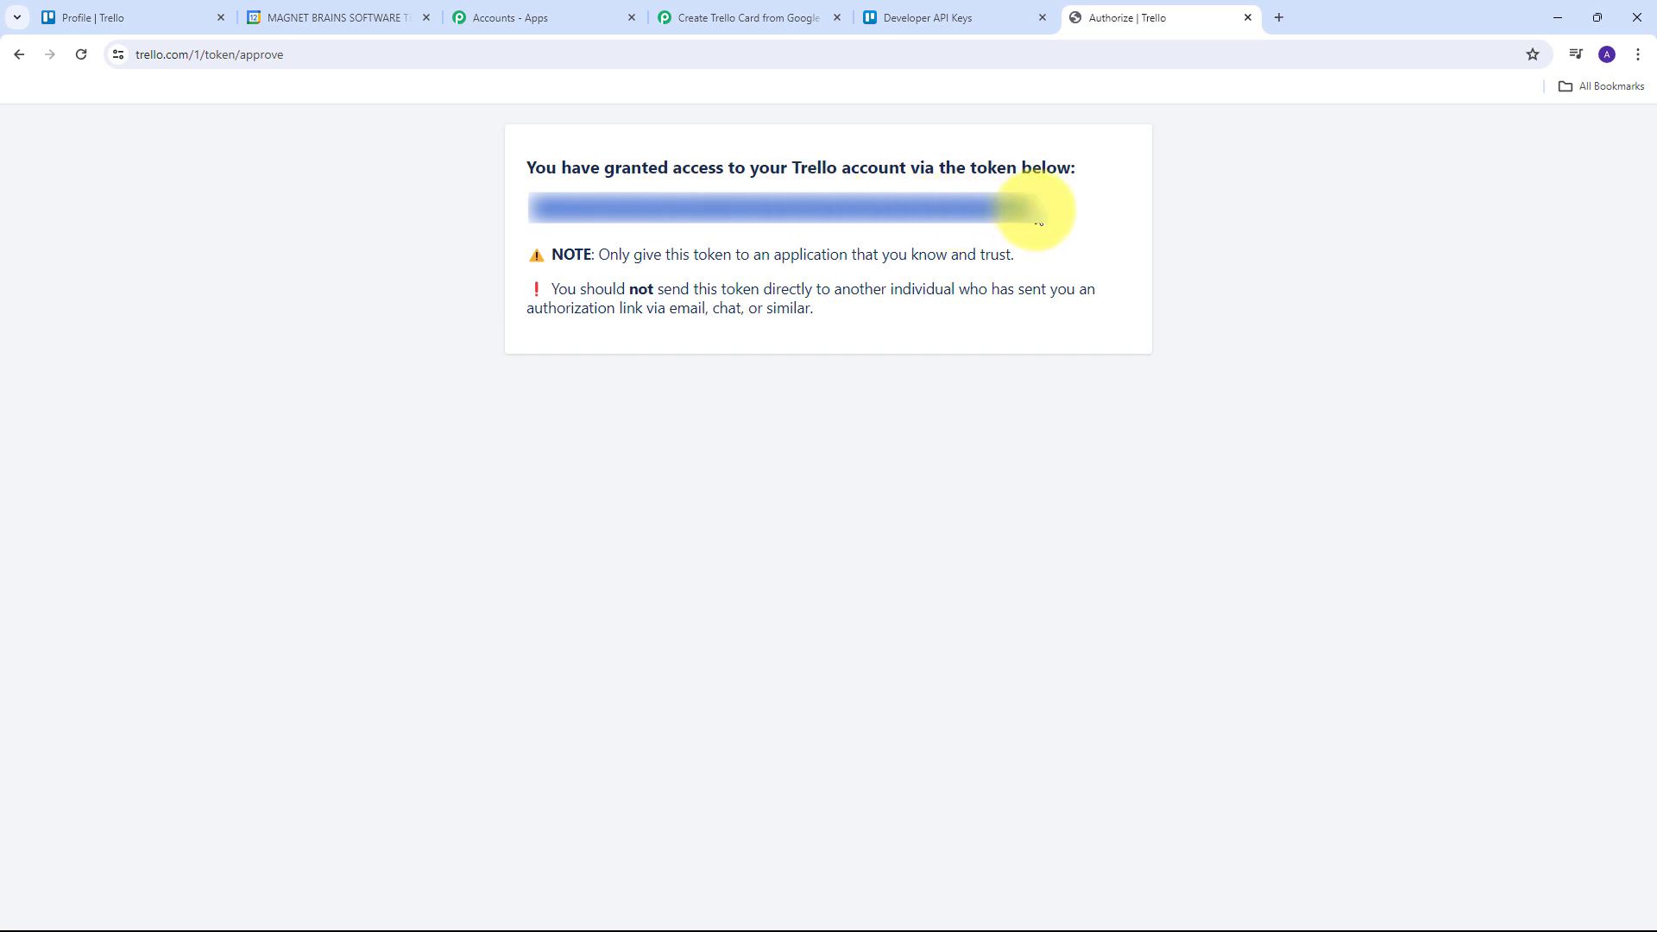
- Back in Pabbly Connect, paste the copied token into the connection's Token field and save the Trello connection
{"action": "left_click", "coordinate": [717, 13]}
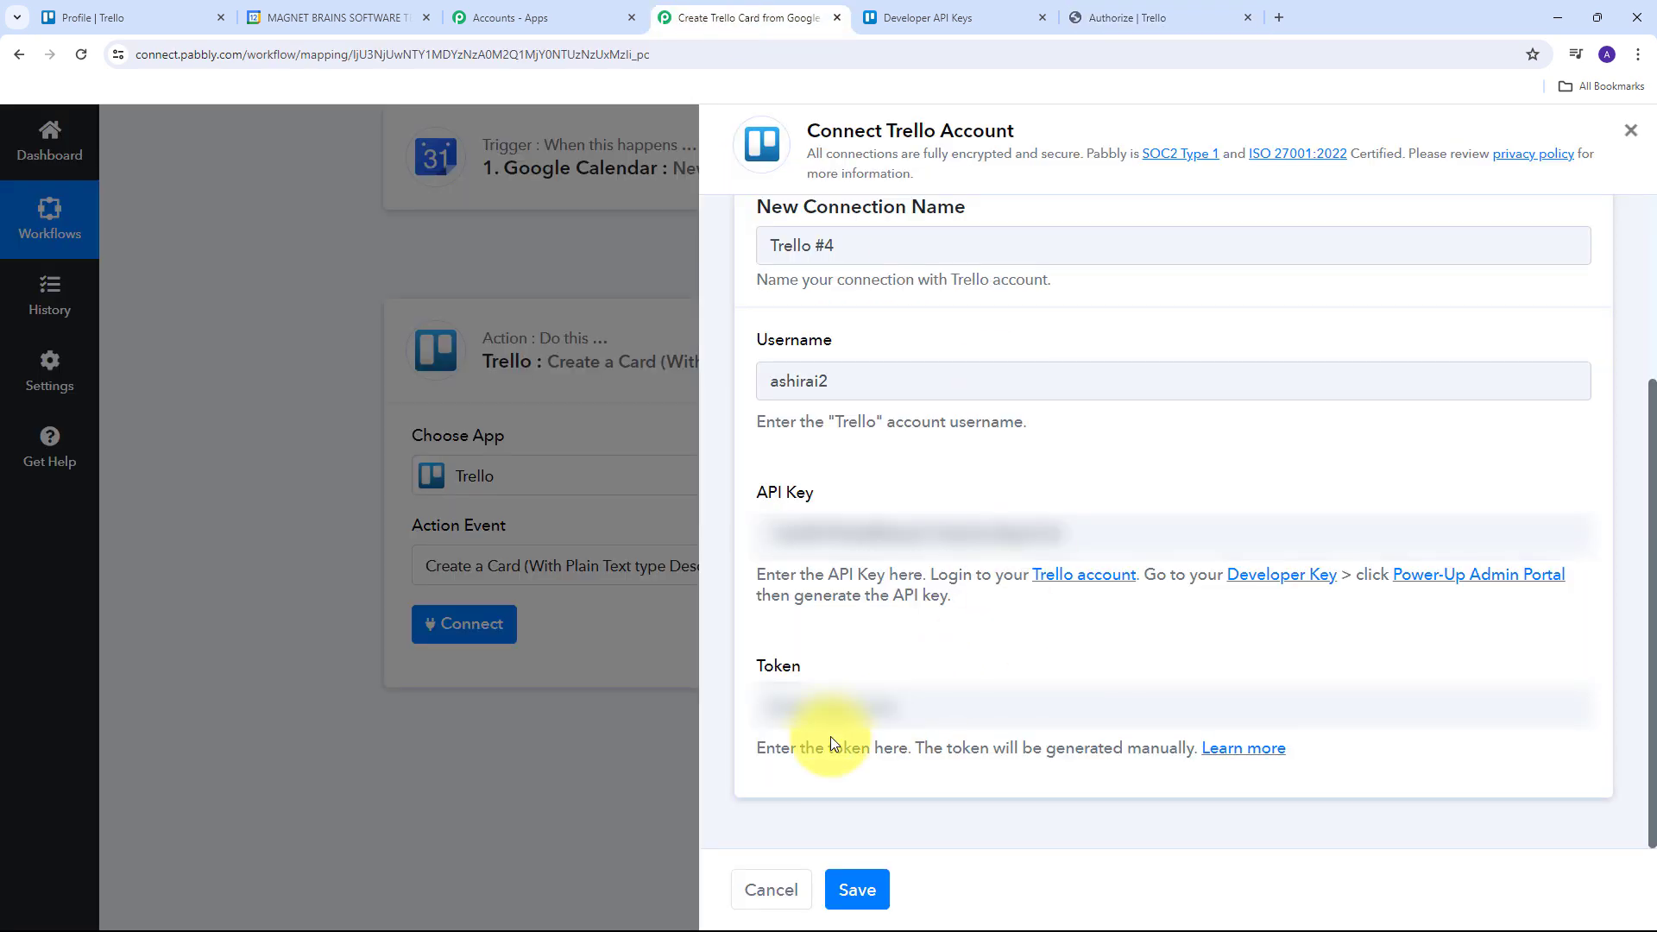
{"action": "left_click", "coordinate": [827, 706]}
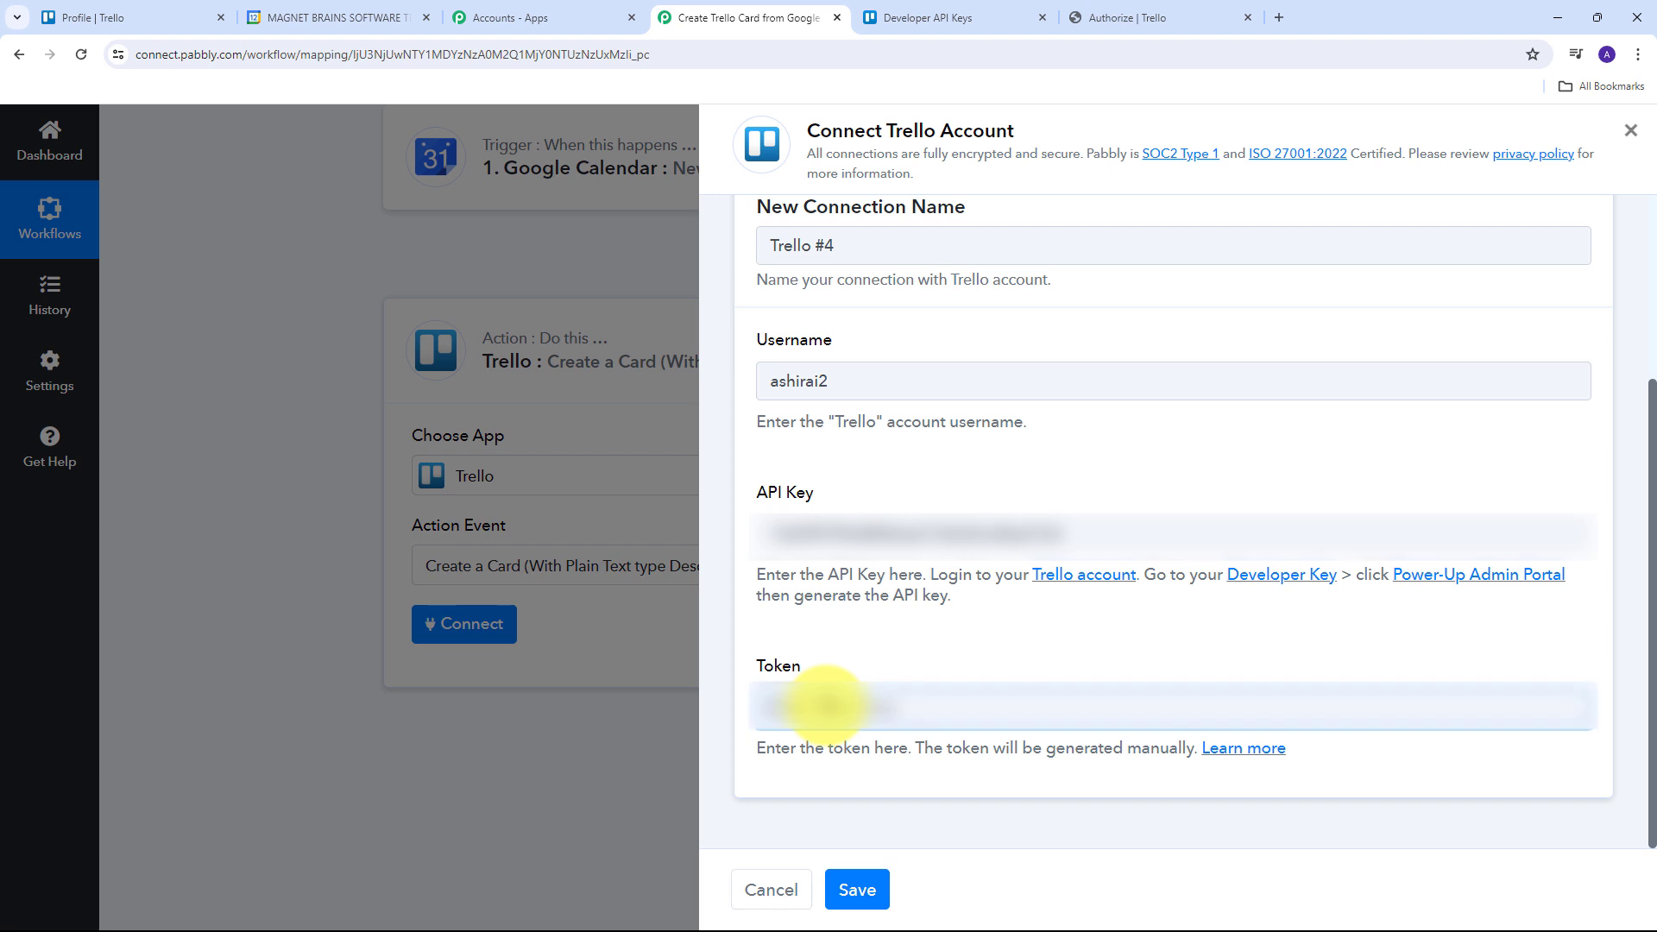
{"action": "key", "text": "ctrl+v"}
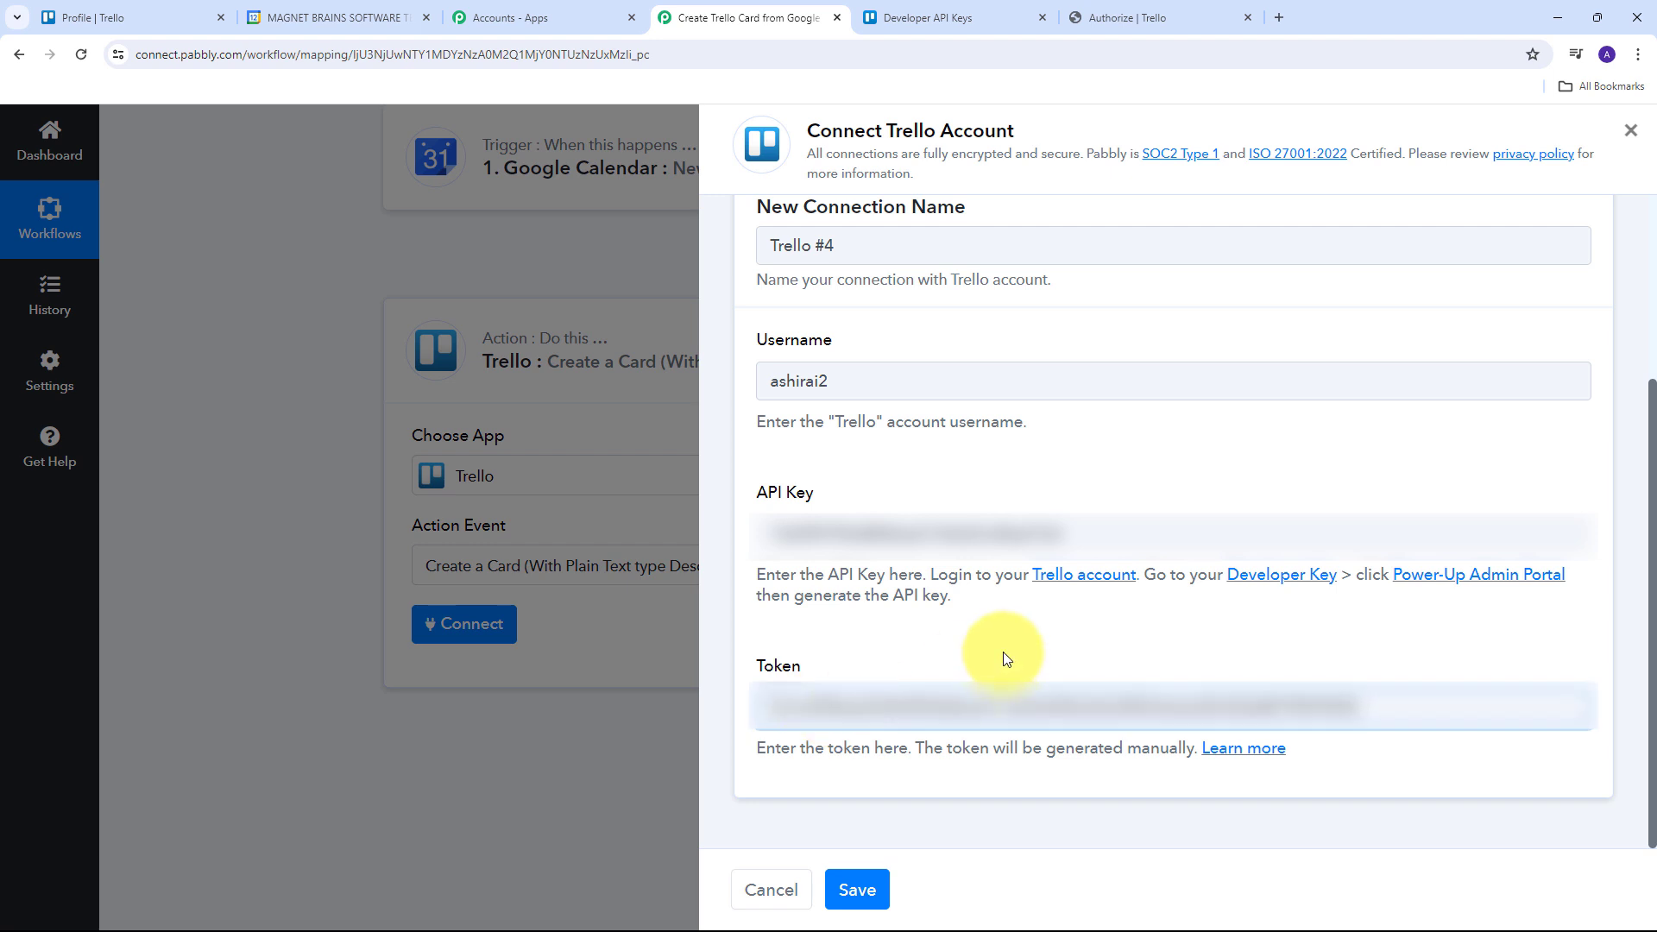
{"action": "left_click", "coordinate": [854, 889]}
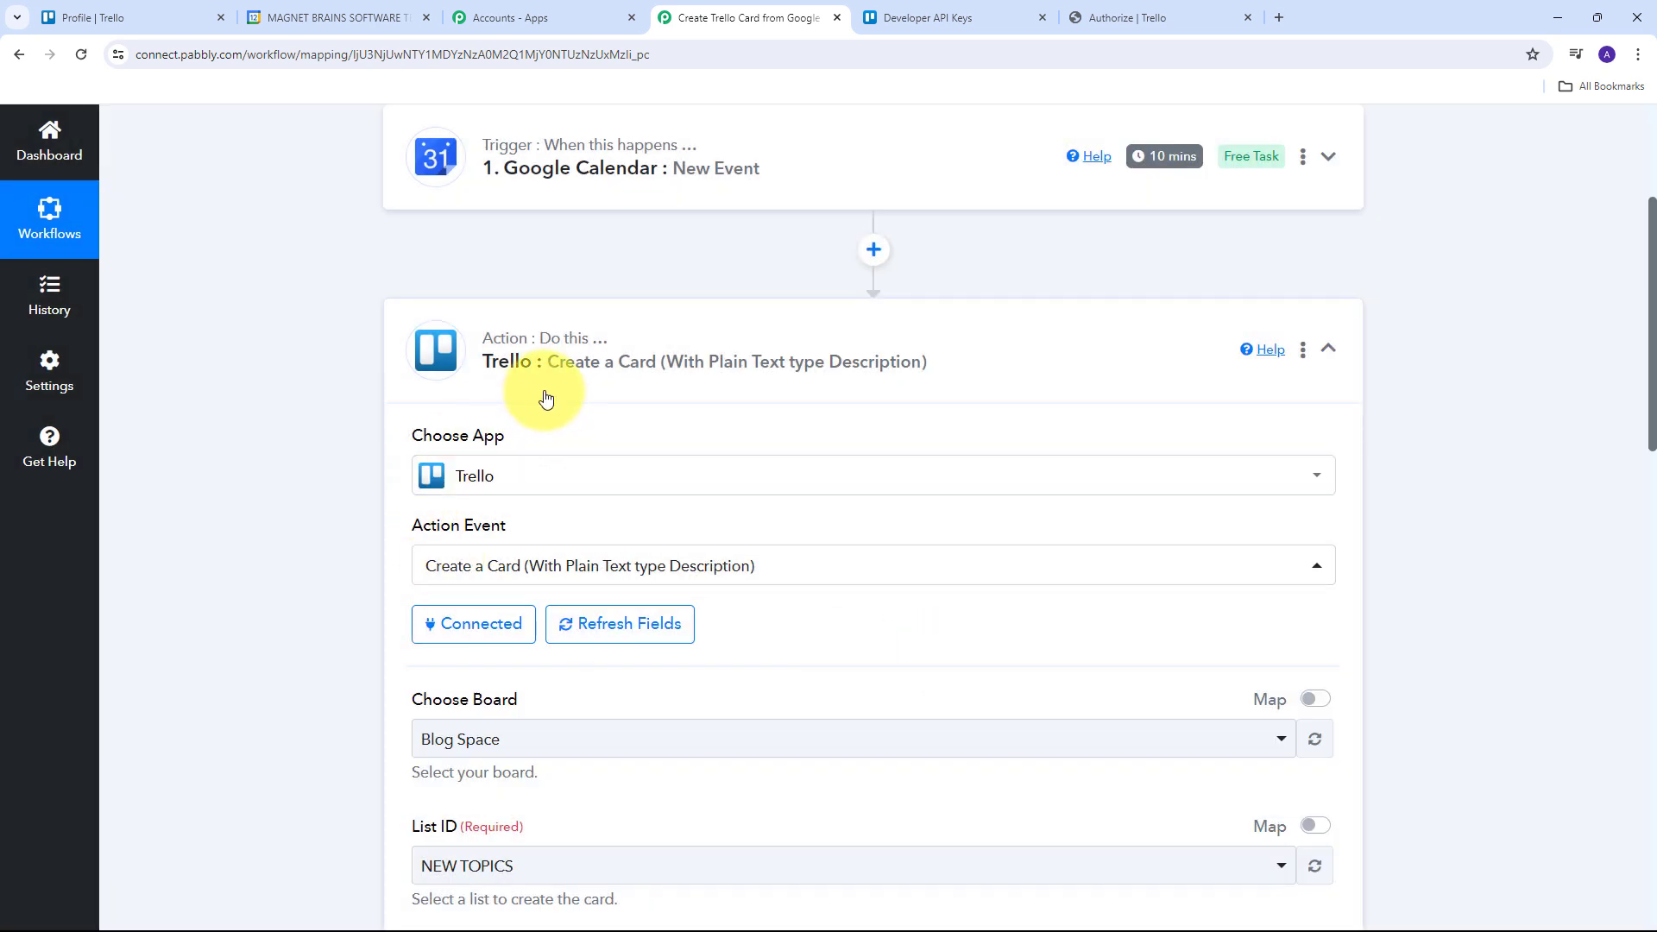
- Review the card's board and list fields, and return to the Calendar Events board in Trello to check its lists
{"action": "scroll", "coordinate": [274, 407], "scroll_direction": "down", "scroll_amount": 5}
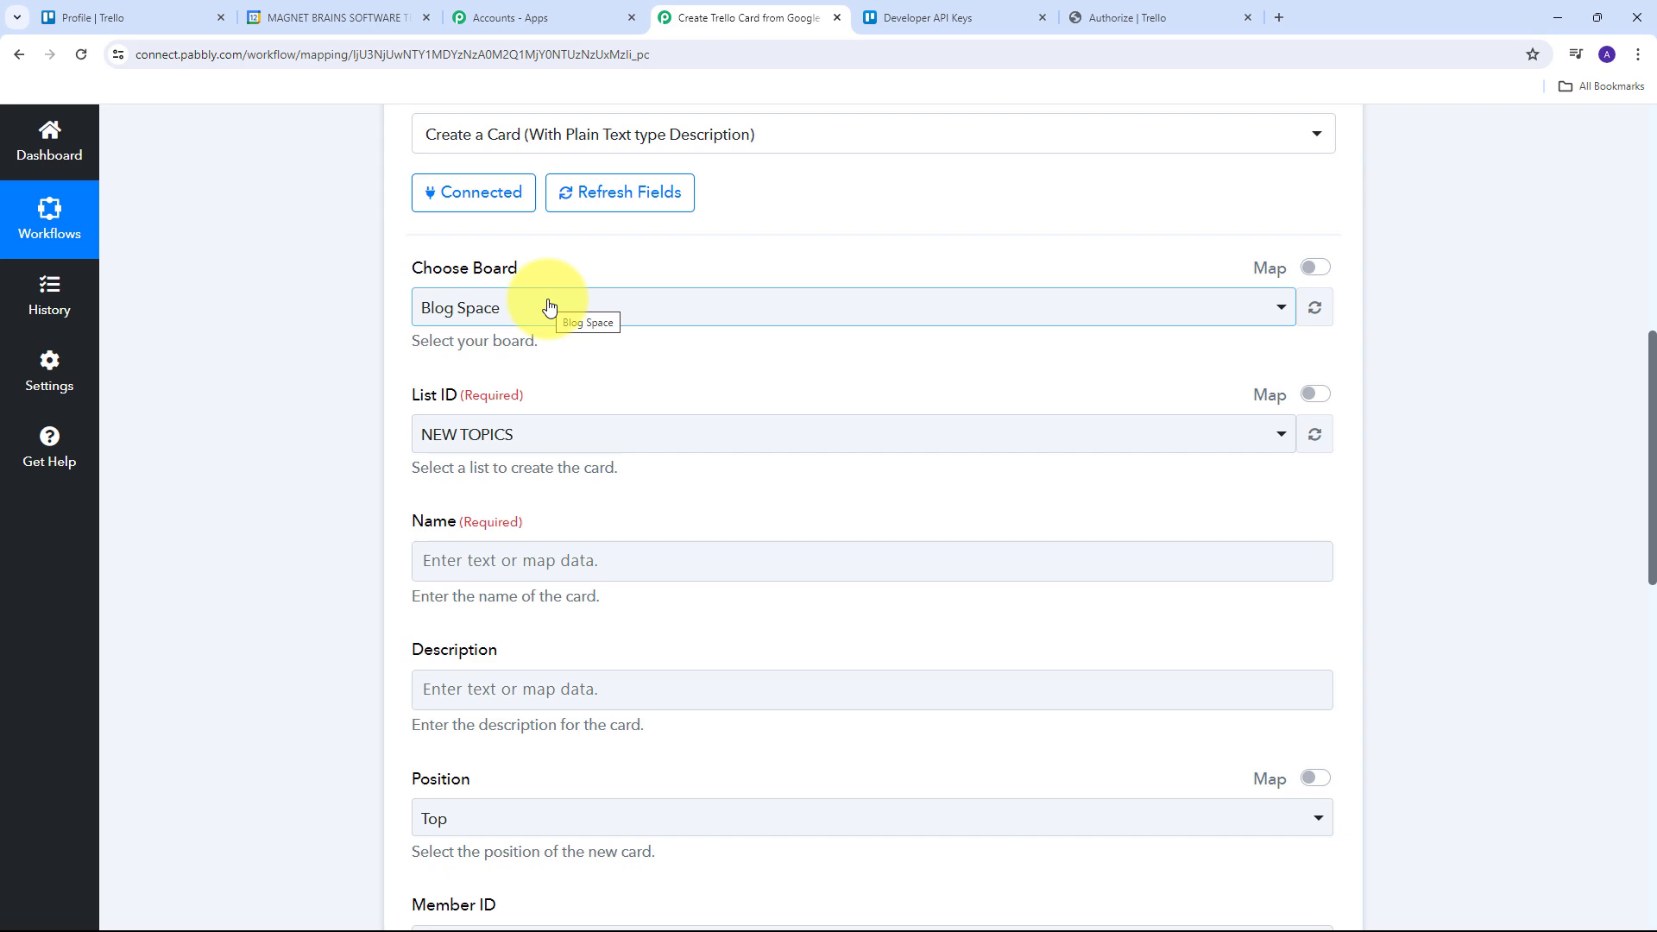
{"action": "left_click", "coordinate": [101, 17]}
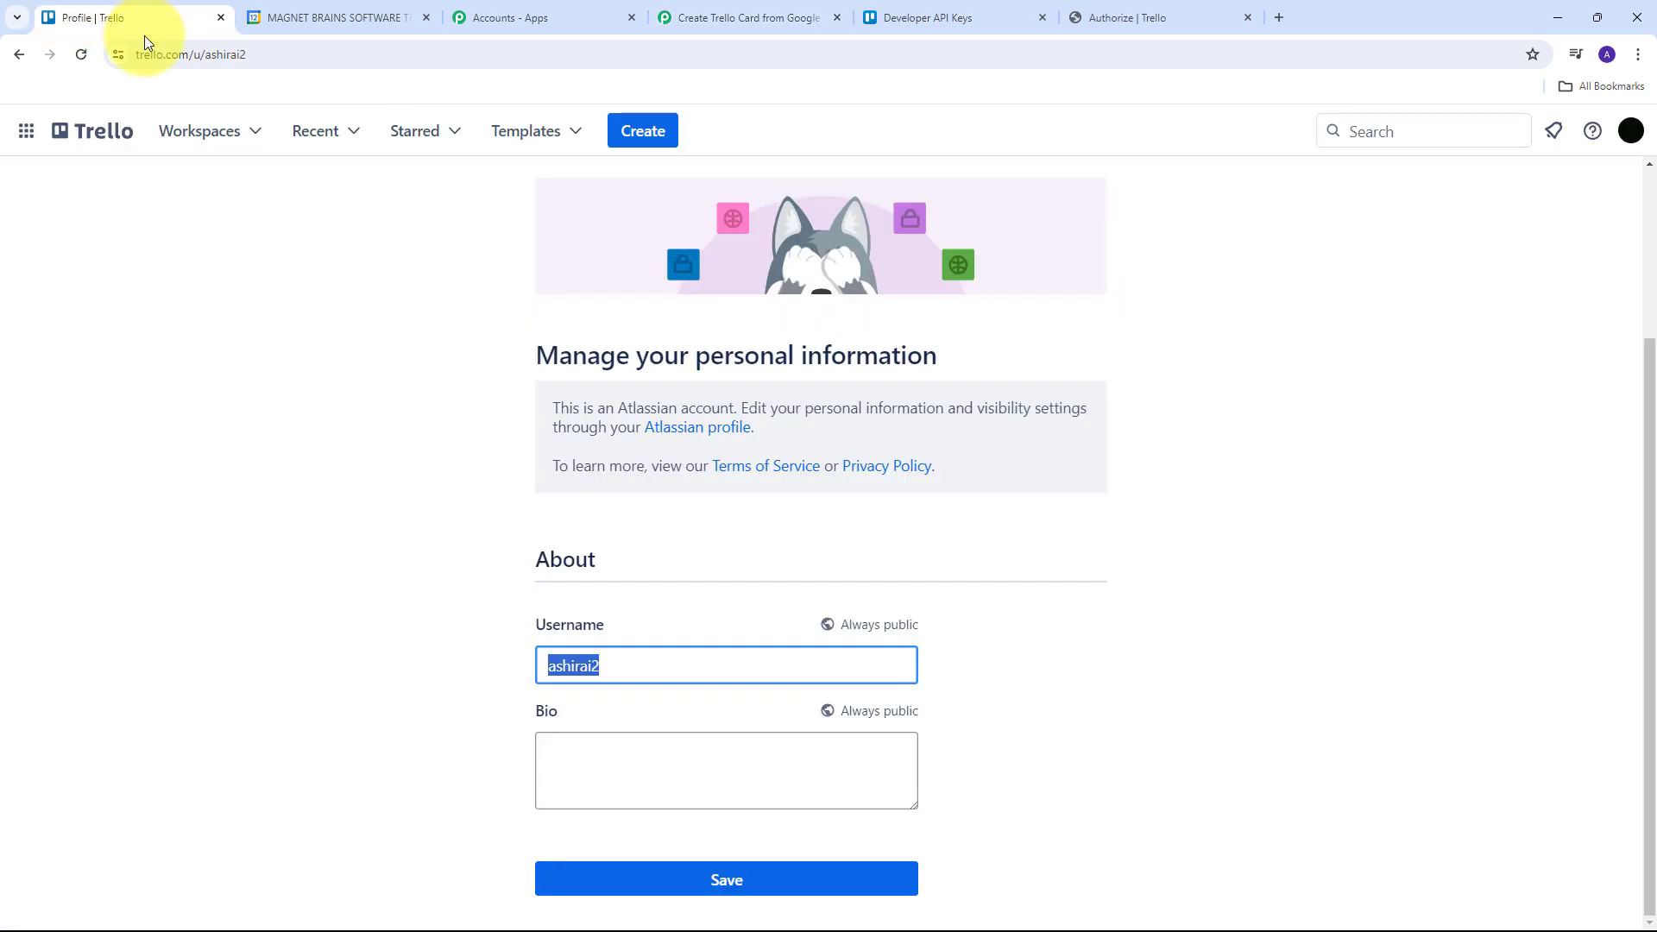
{"action": "left_click", "coordinate": [17, 58]}
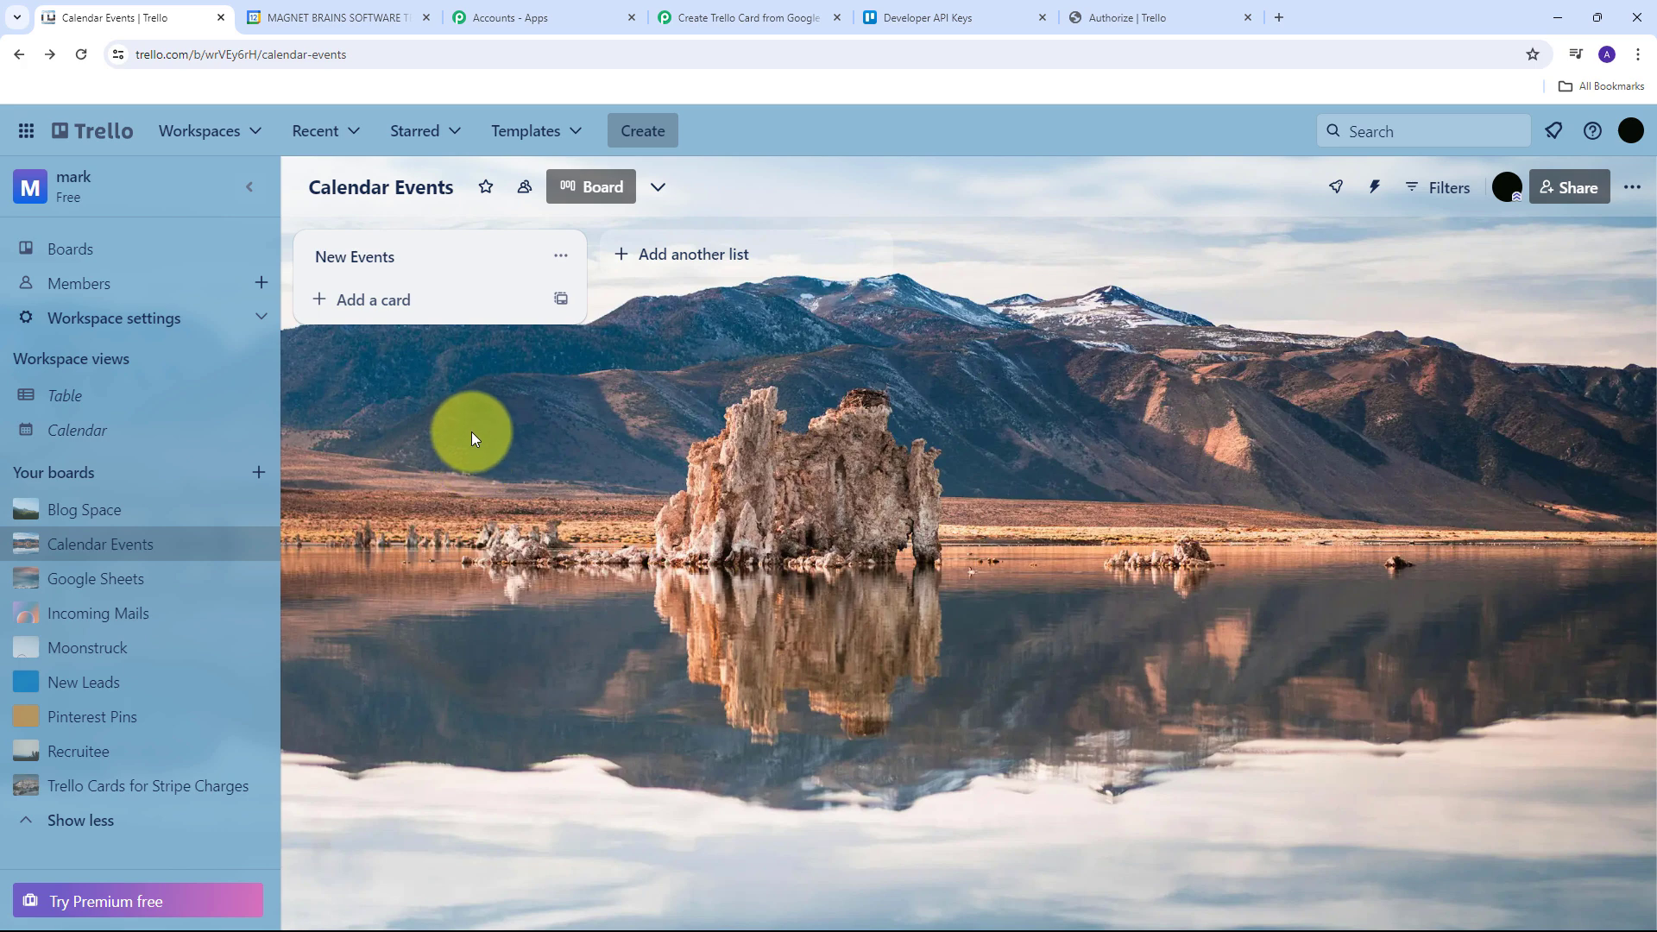
- Back in the Pabbly Connect workflow, choose Calendar Events as the Trello board for the new card
{"action": "left_click", "coordinate": [711, 19]}
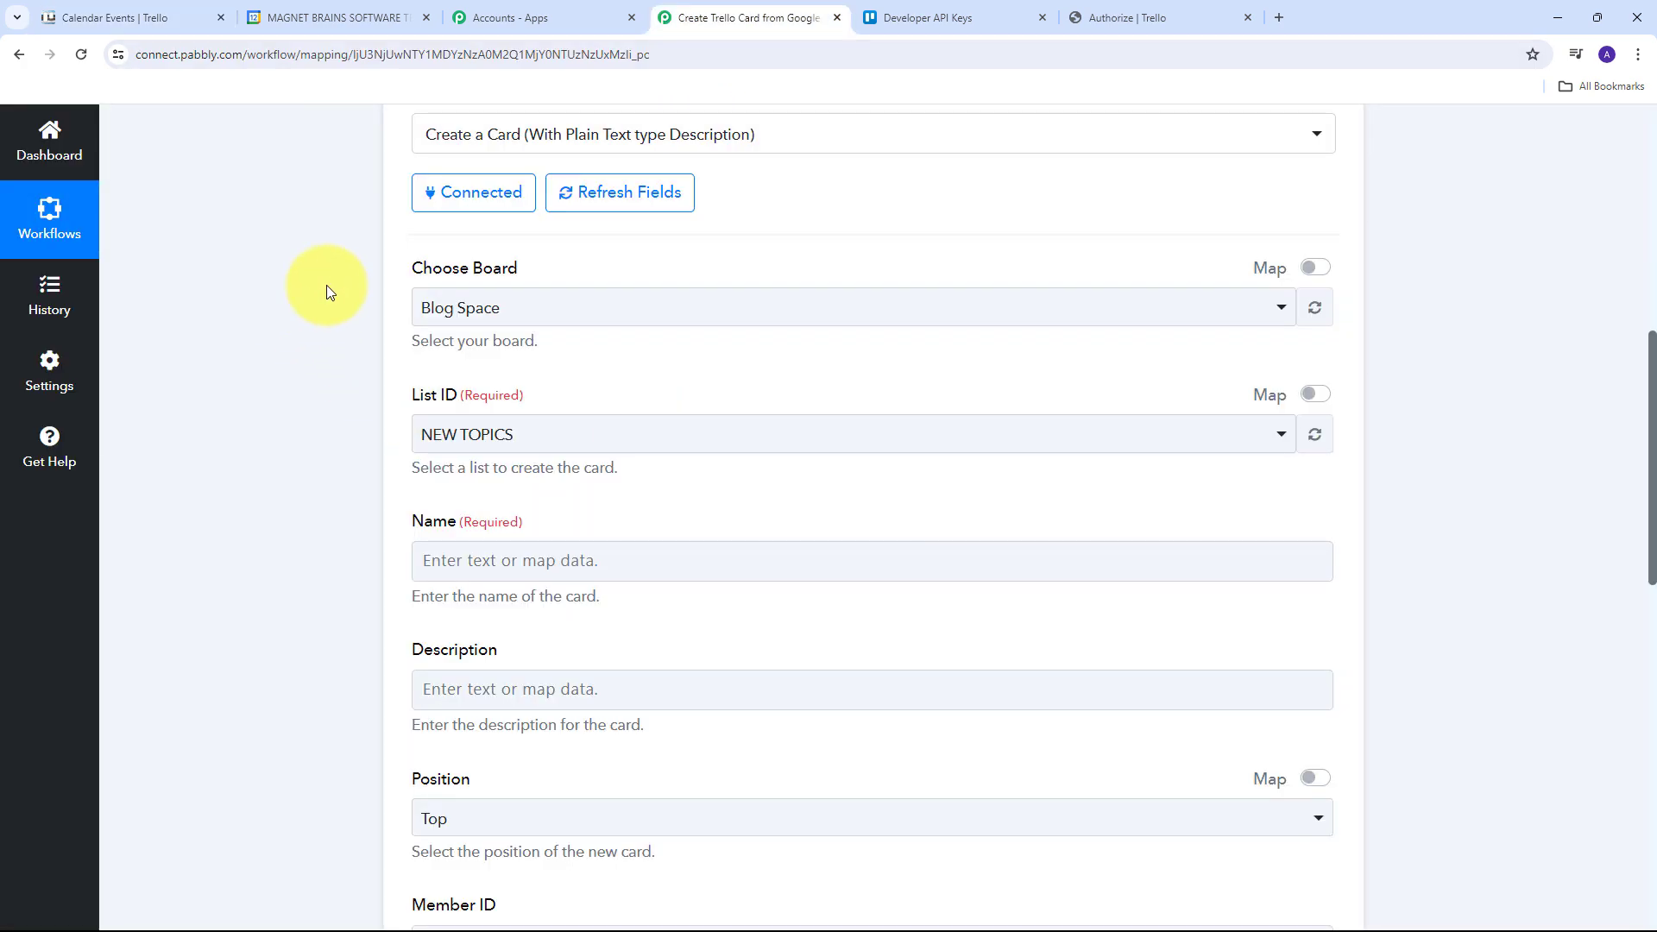
{"action": "left_click", "coordinate": [747, 316]}
{"action": "scroll", "coordinate": [603, 451], "scroll_direction": "down", "scroll_amount": 2}
{"action": "scroll", "coordinate": [606, 482], "scroll_direction": "up", "scroll_amount": 1}
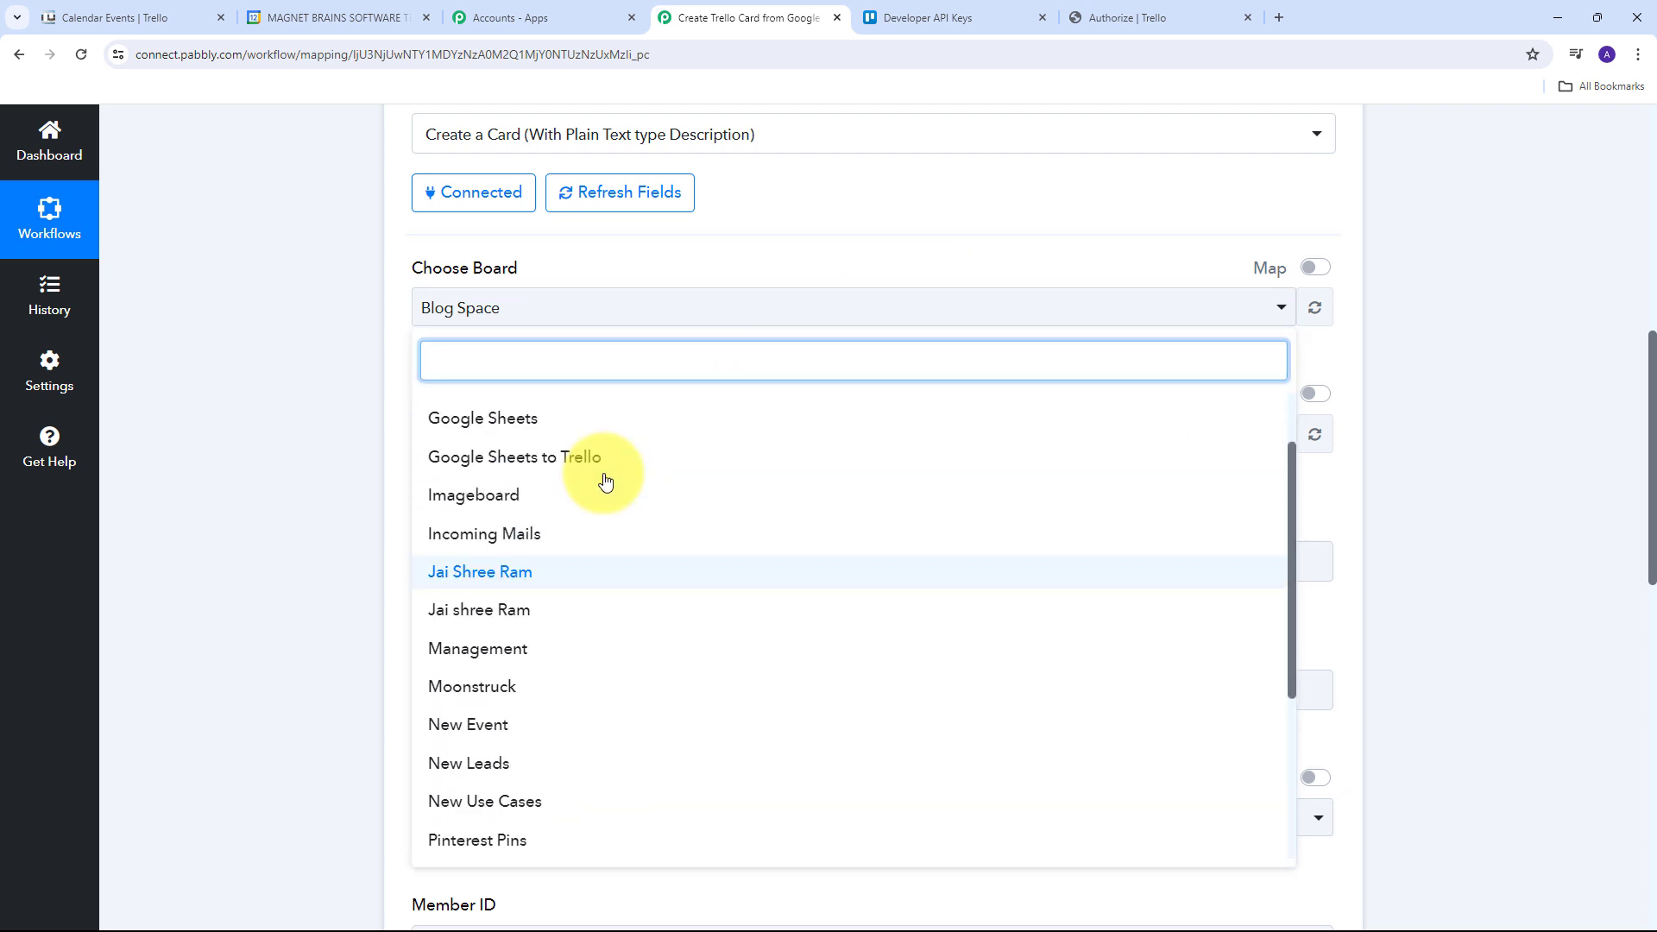
{"action": "scroll", "coordinate": [606, 481], "scroll_direction": "up", "scroll_amount": 1}
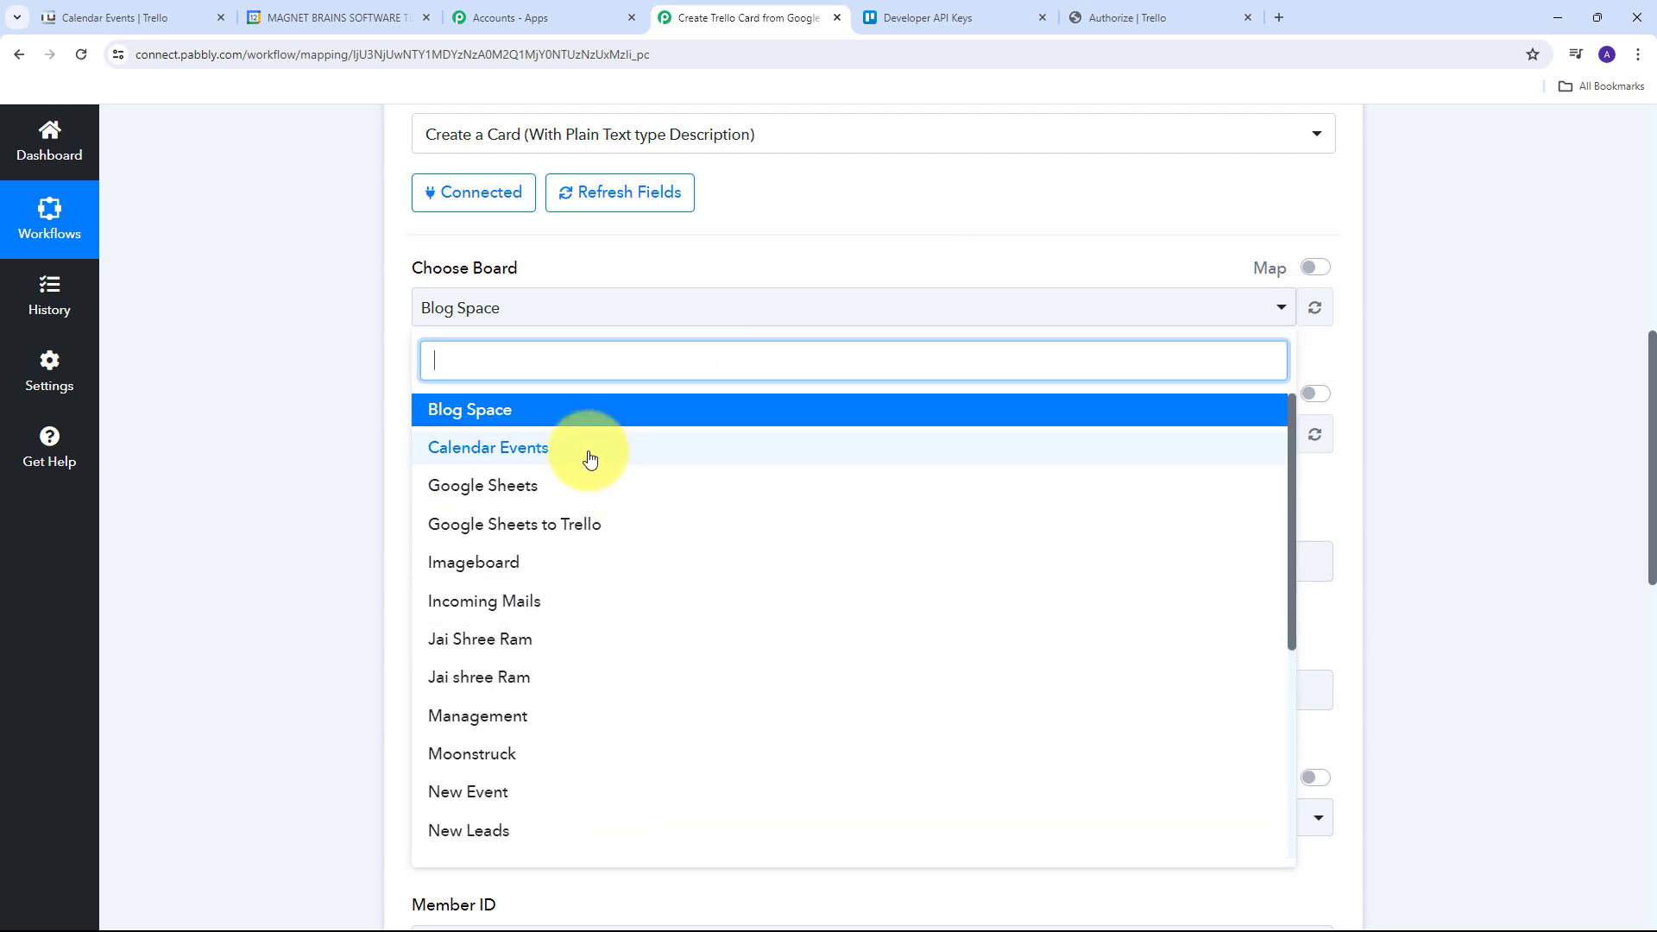
{"action": "left_click", "coordinate": [503, 462]}
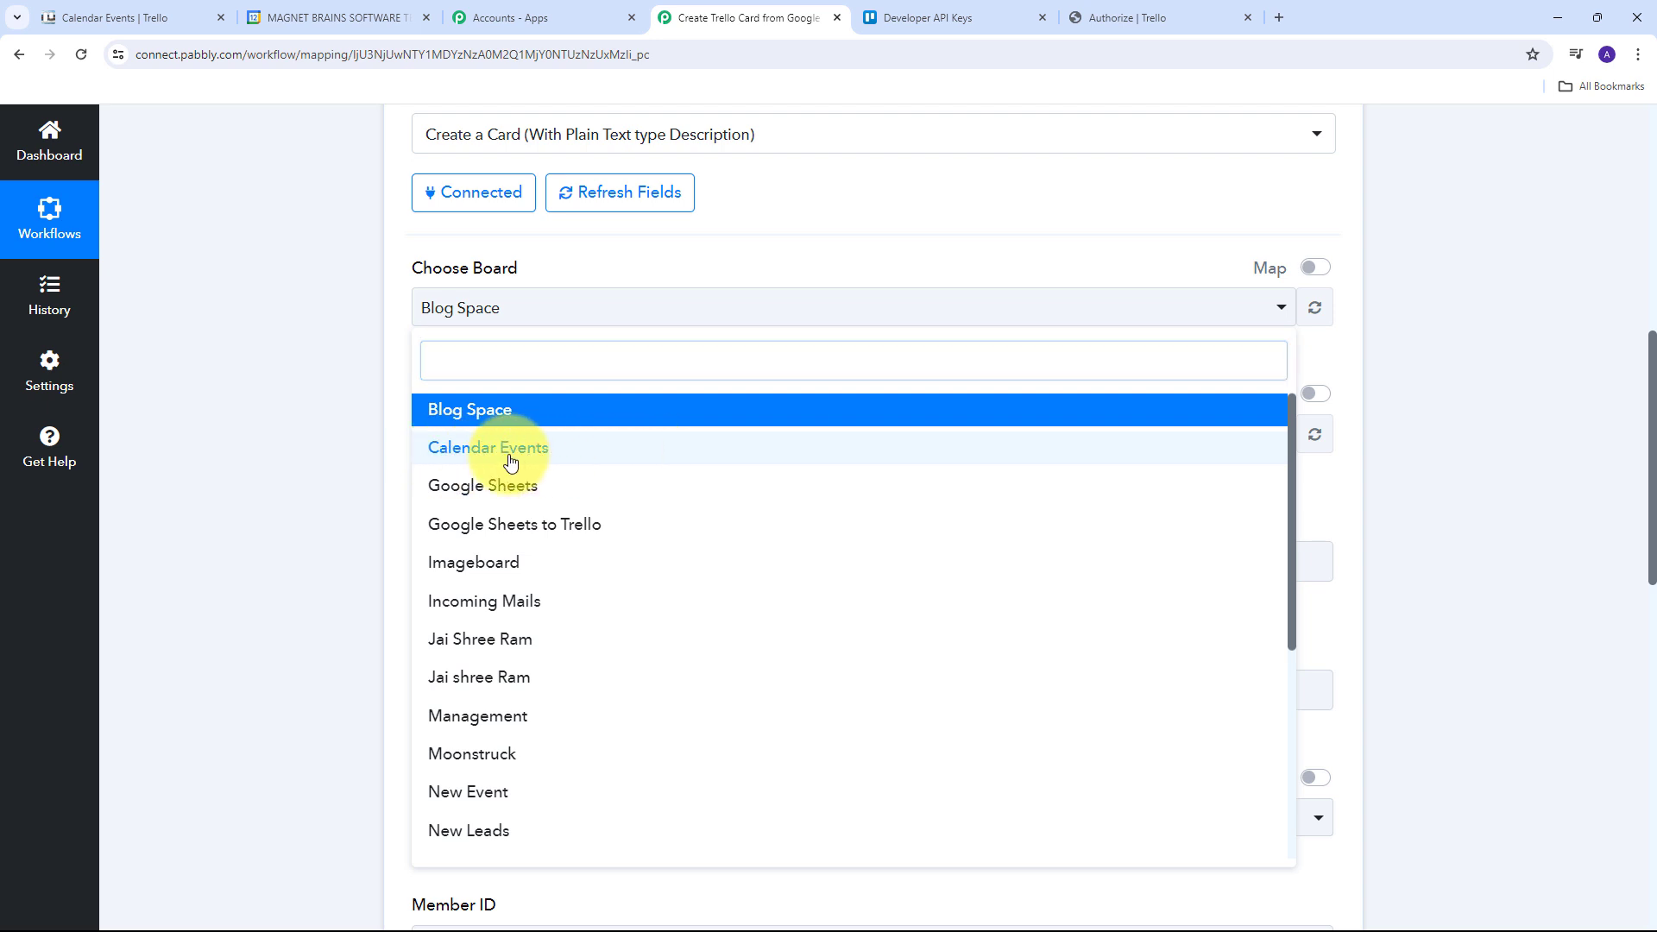